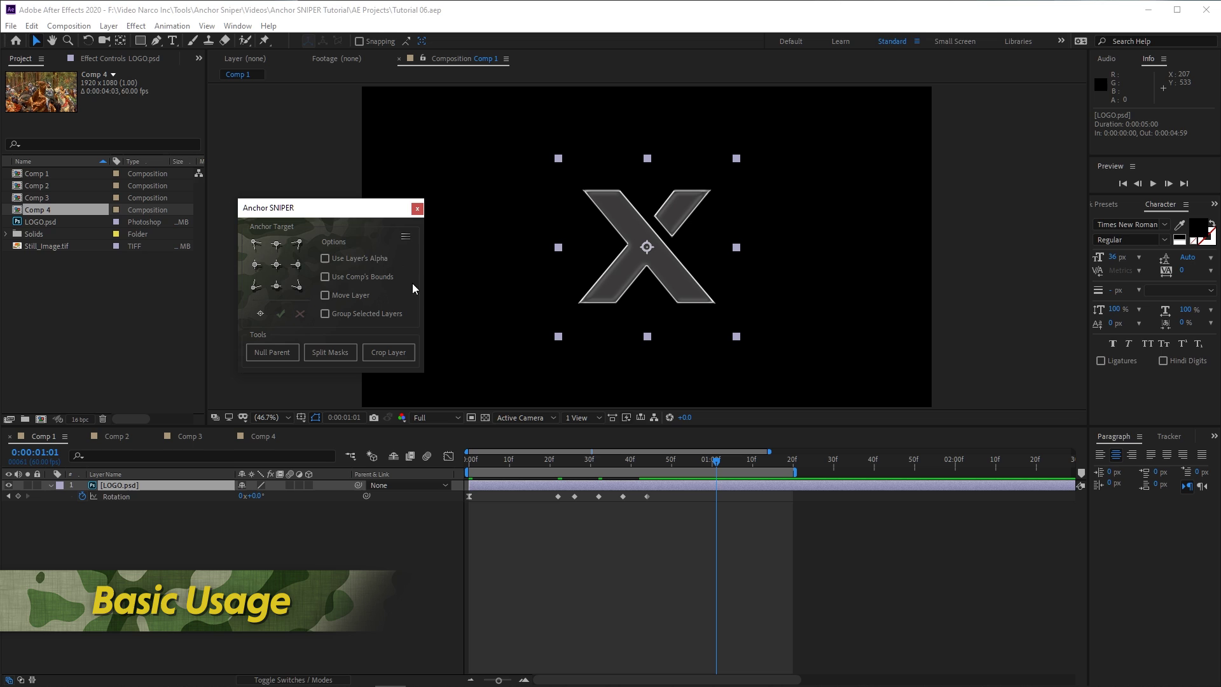
Open and dismiss Anchor SNIPER's settings and help options
left_click(406, 236)
left_click(288, 232)
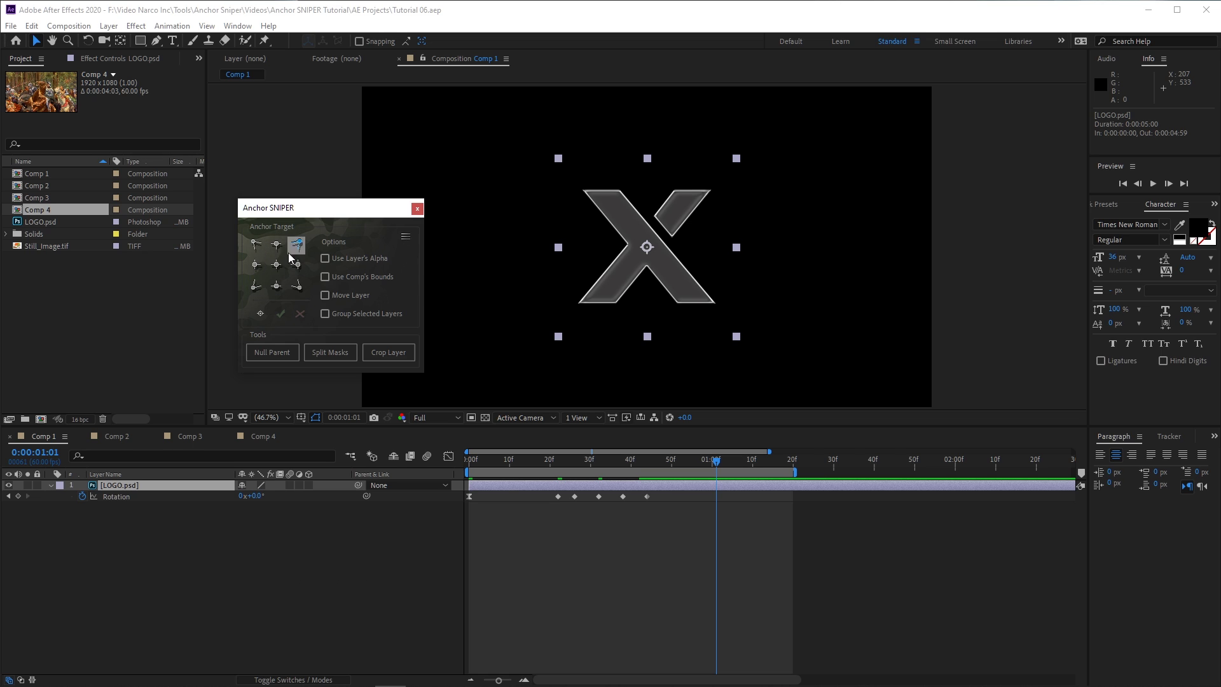
left_click(298, 269)
Preview the X logo's current rotation, briefly checking it against the transparency grid
left_click(687, 487)
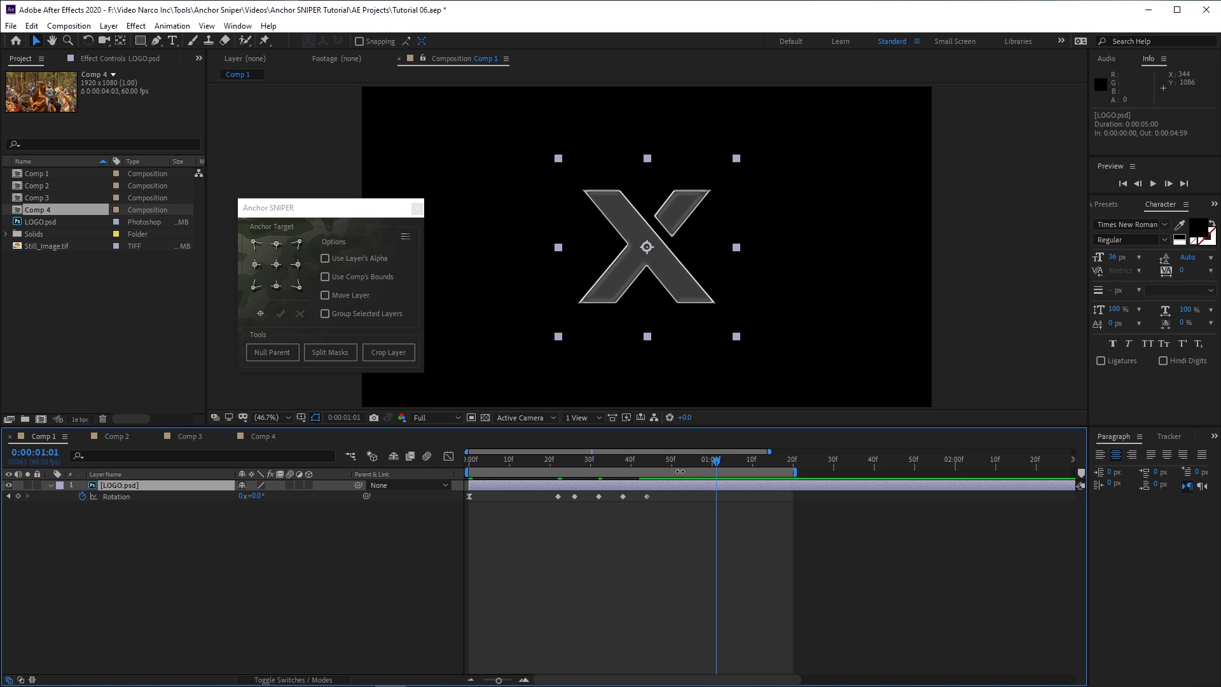
key("space")
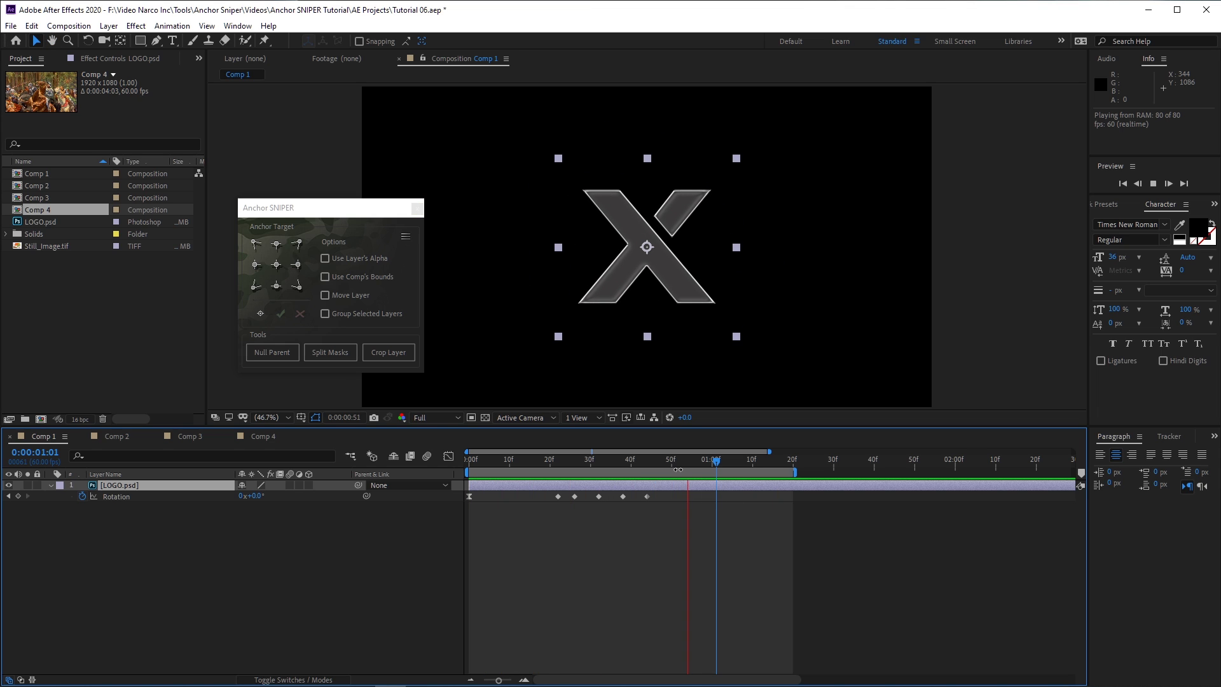
key("space")
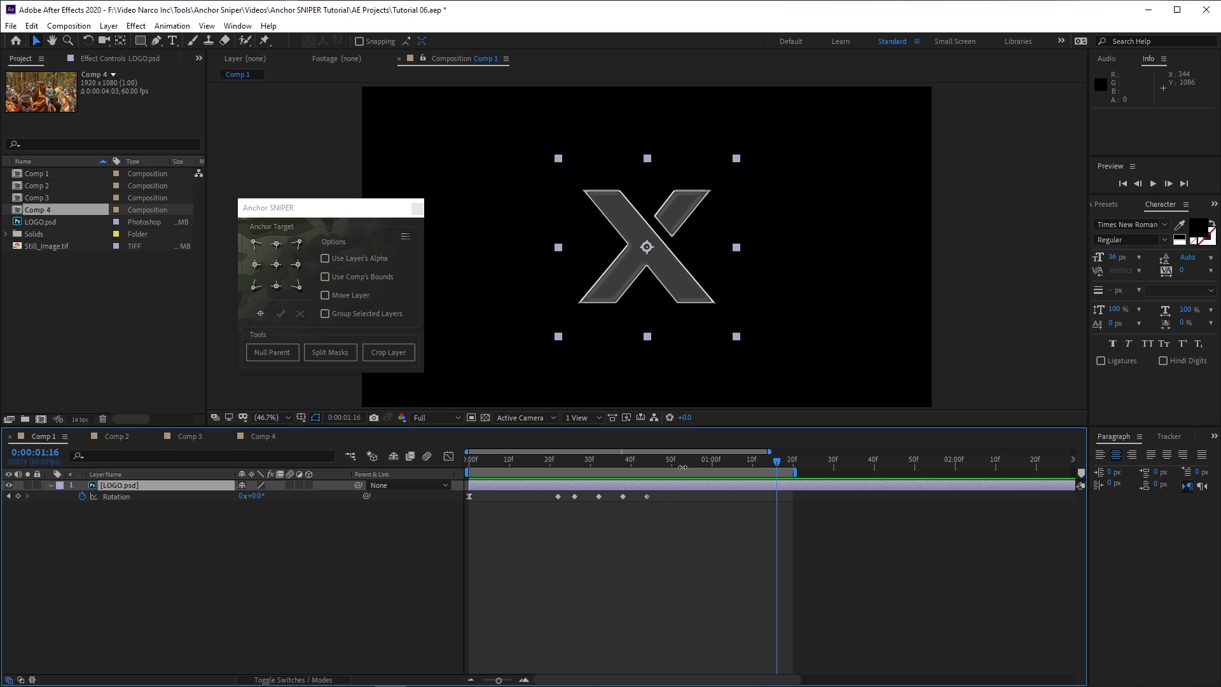
key("space")
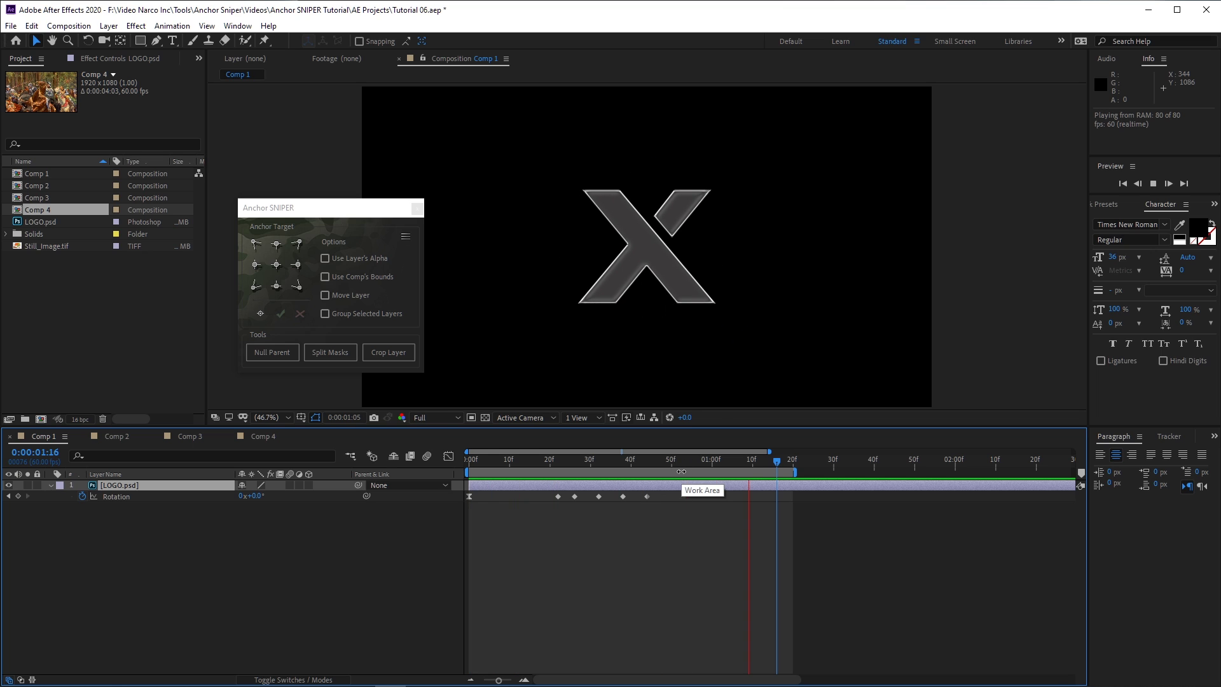
key("space")
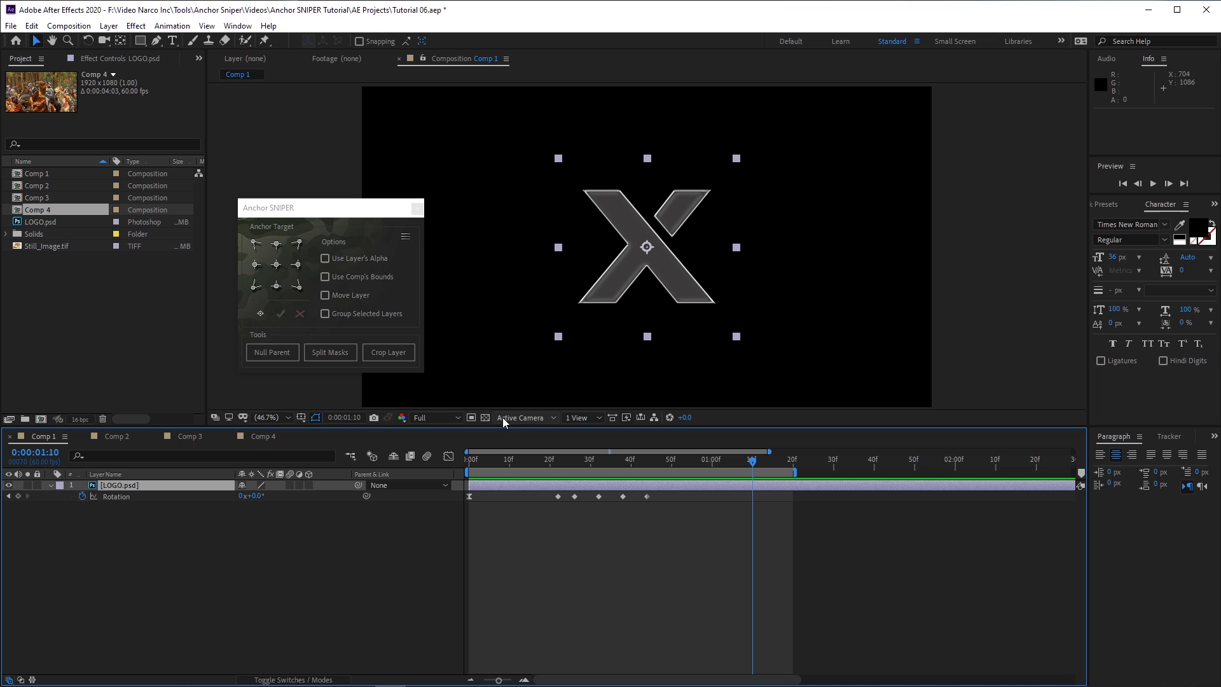
left_click(485, 418)
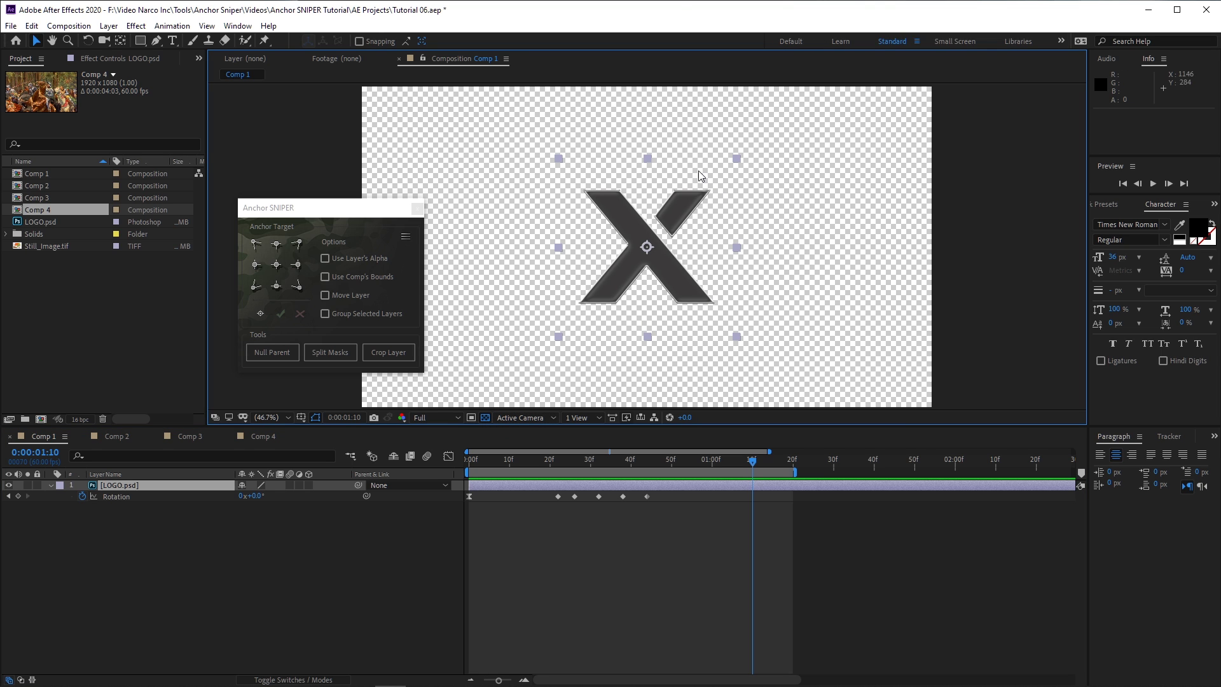
left_click(485, 417)
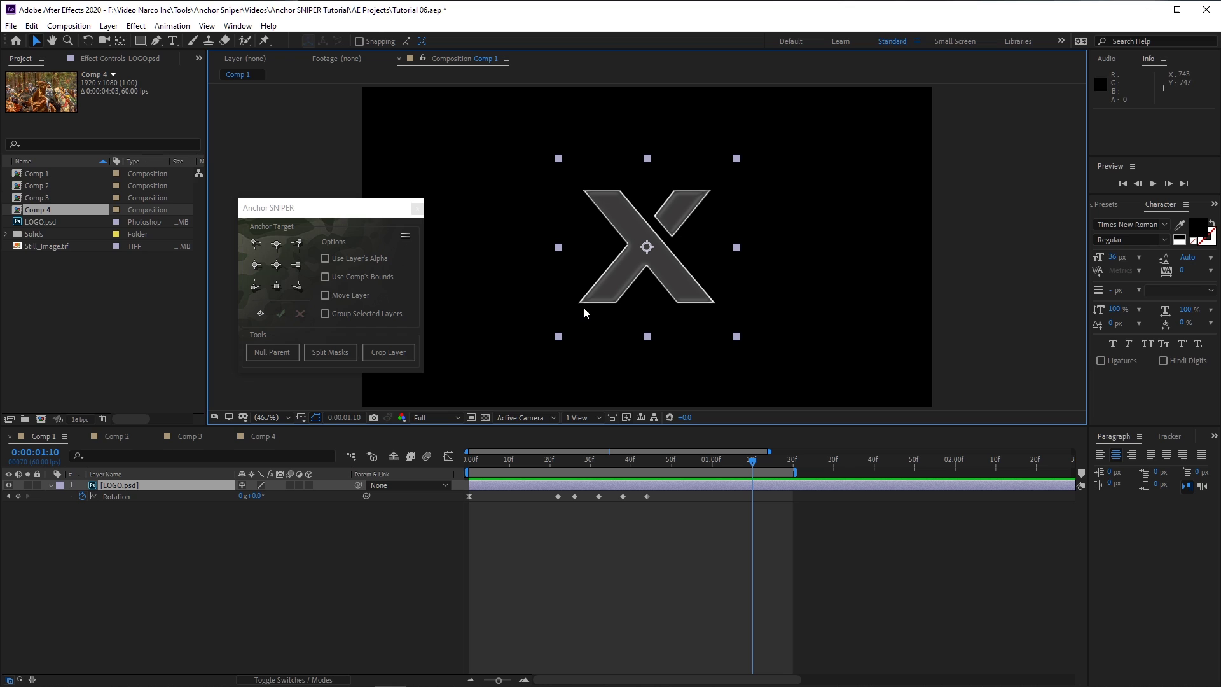
key("period")
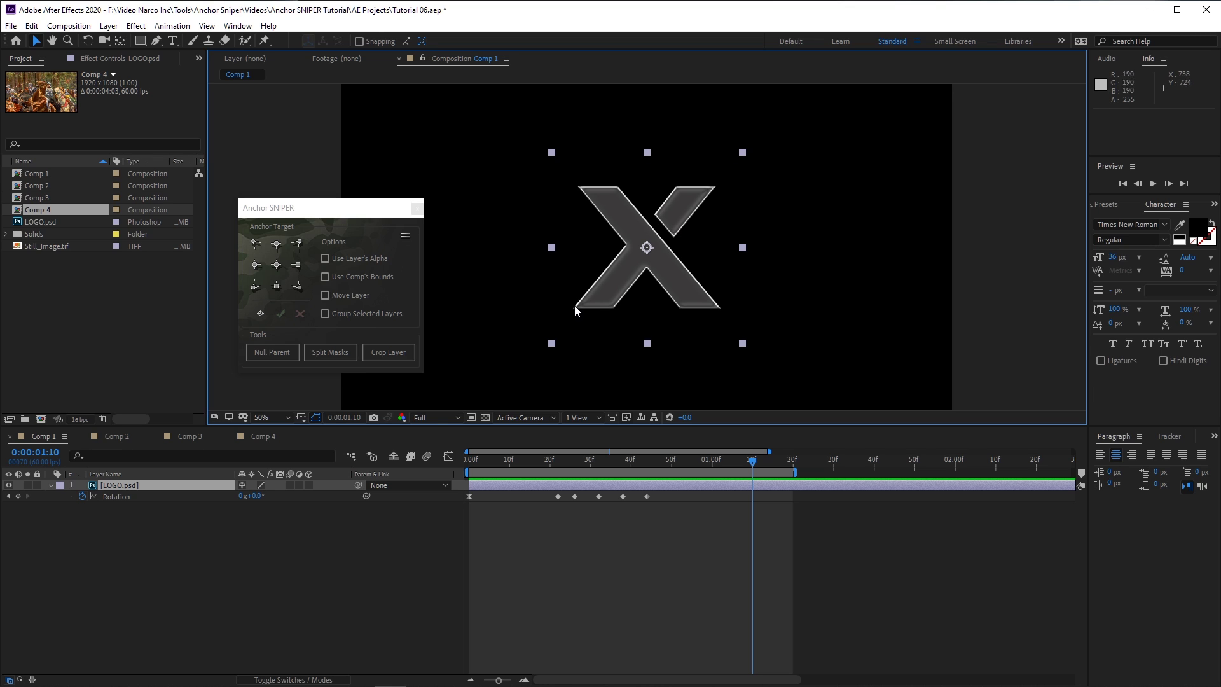
key("shift+slash")
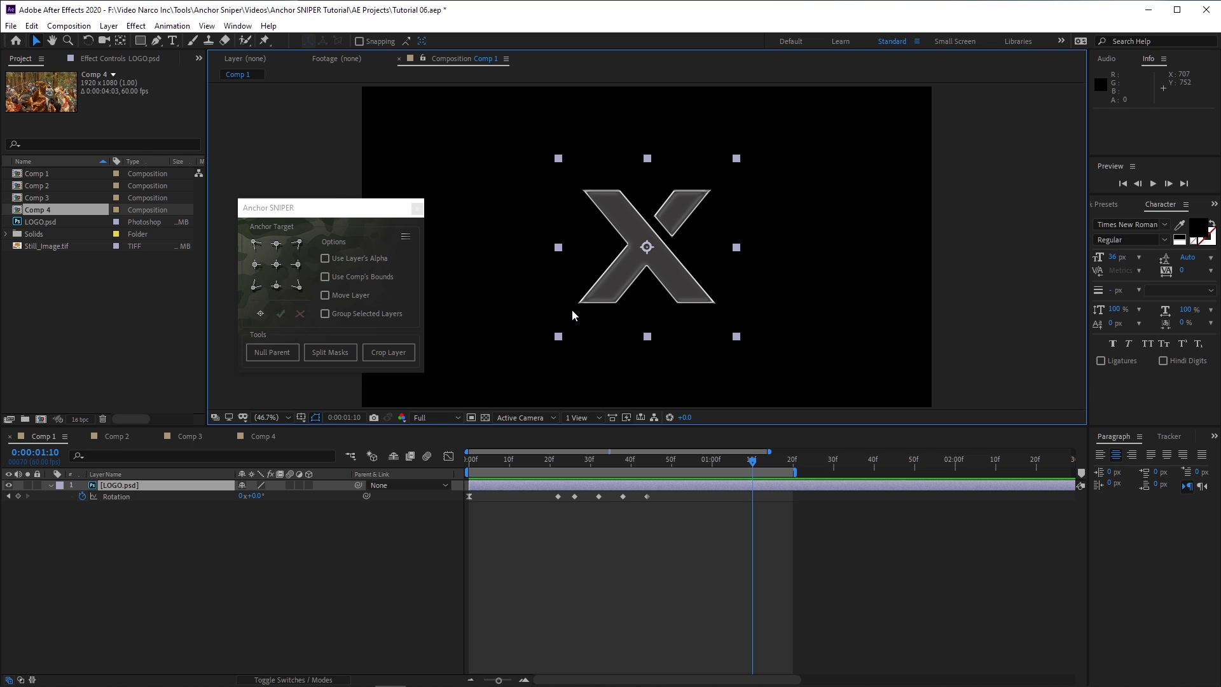
Snap the X's anchor to the bottom-left of its visible pixels using Use Layer's Alpha
left_click(255, 287)
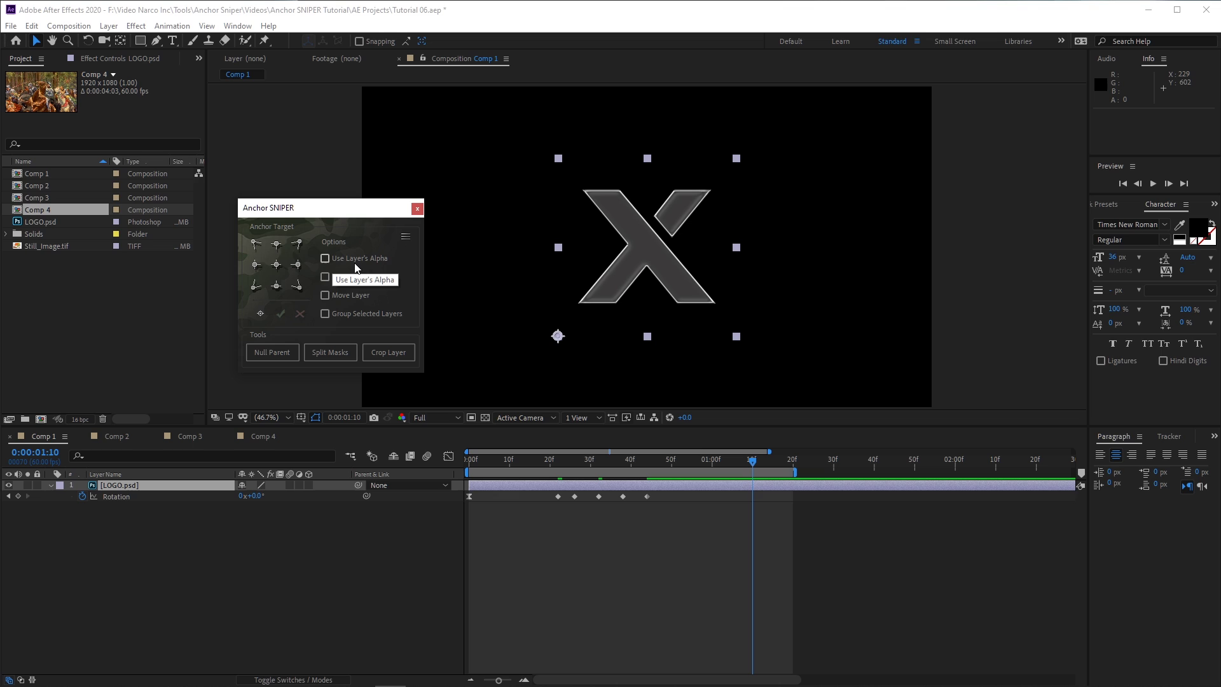
left_click(378, 264)
left_click(258, 289)
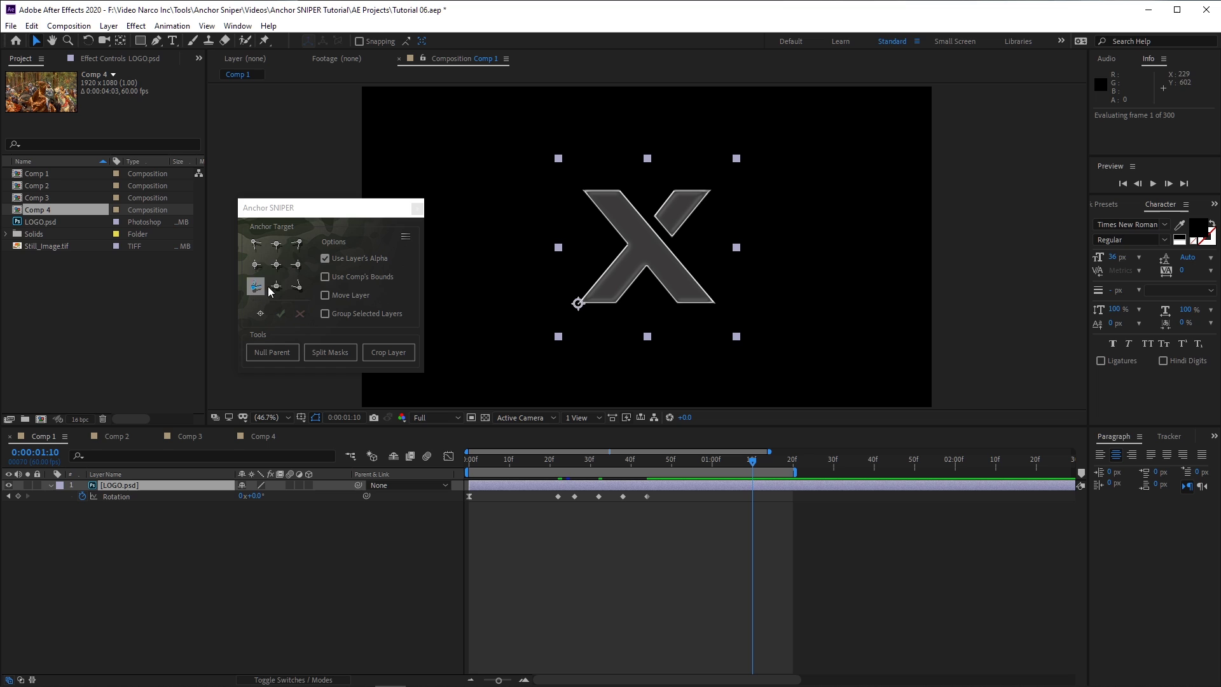
Zoom in to verify the anchor on the transparency grid, then fit and preview the rotation
scroll(566, 308, "up", 8)
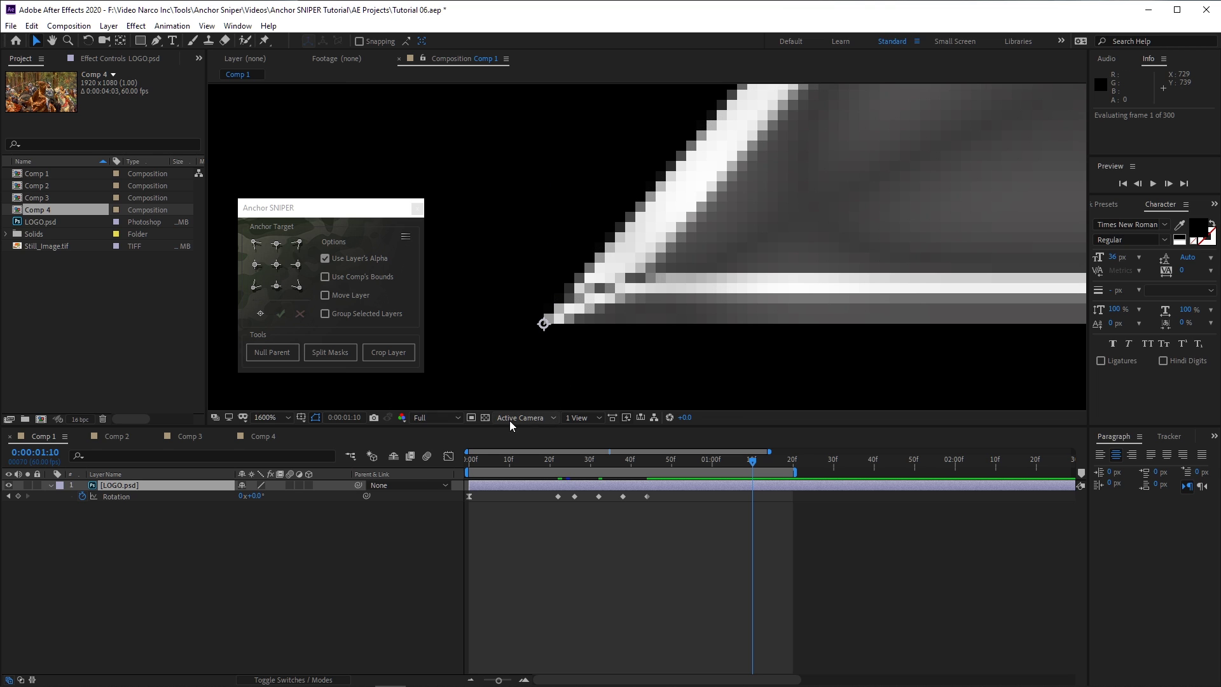
left_click(486, 418)
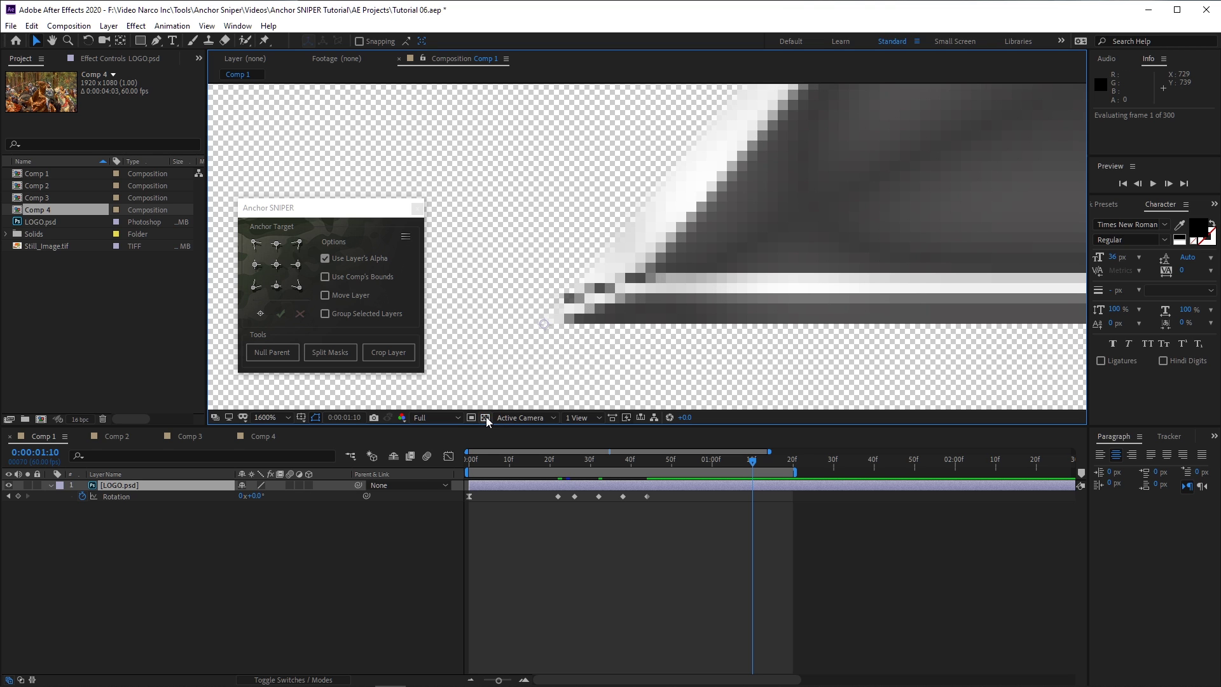
left_click(485, 418)
scroll(636, 322, "down", 9)
key("alt+slash")
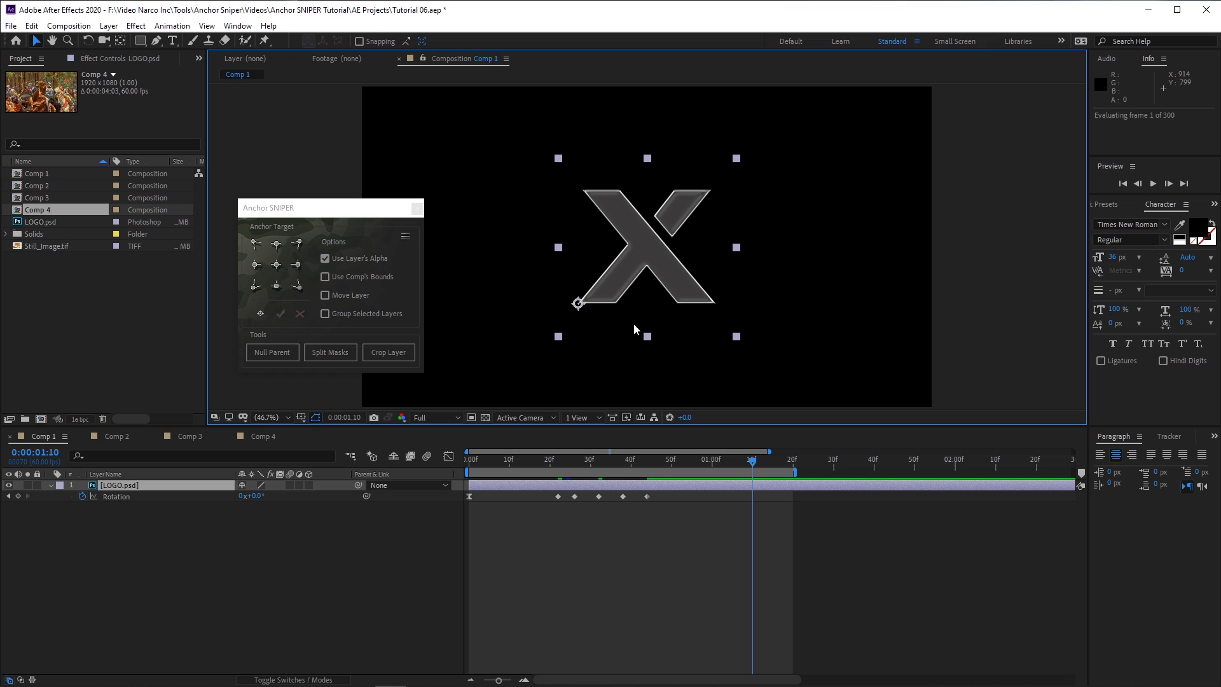
key("space")
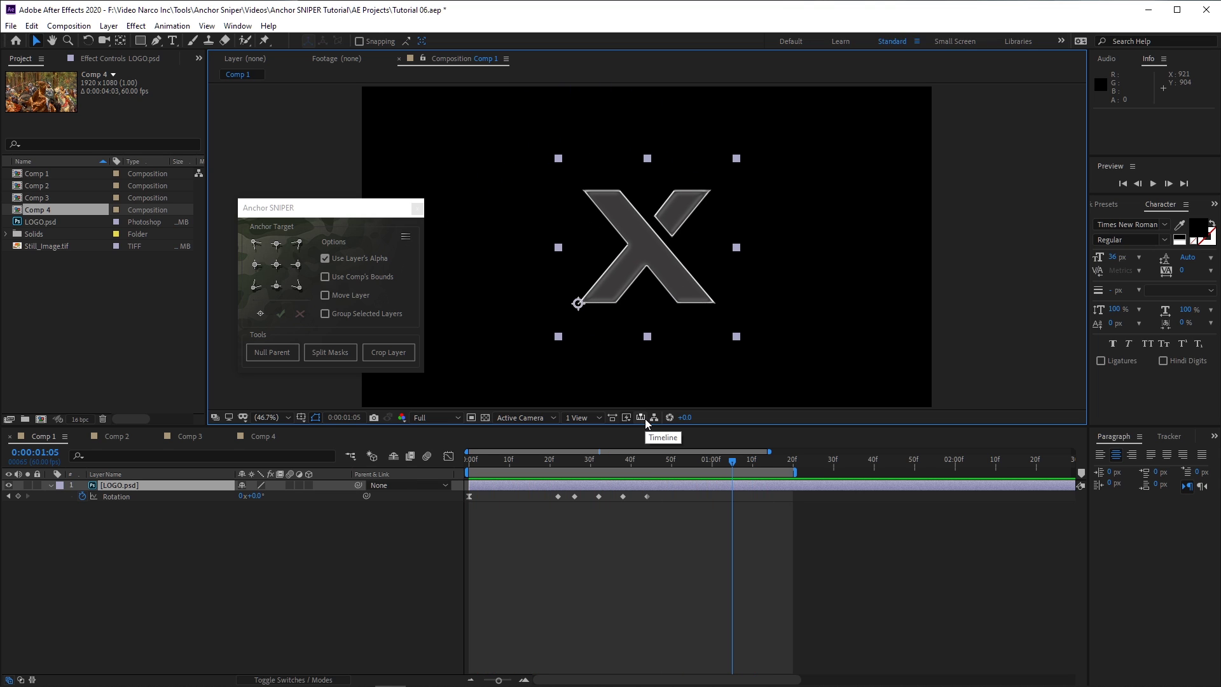
At 0:00:01:01, move the X's anchor to its bottom-right corner and preview the rotation
key("space")
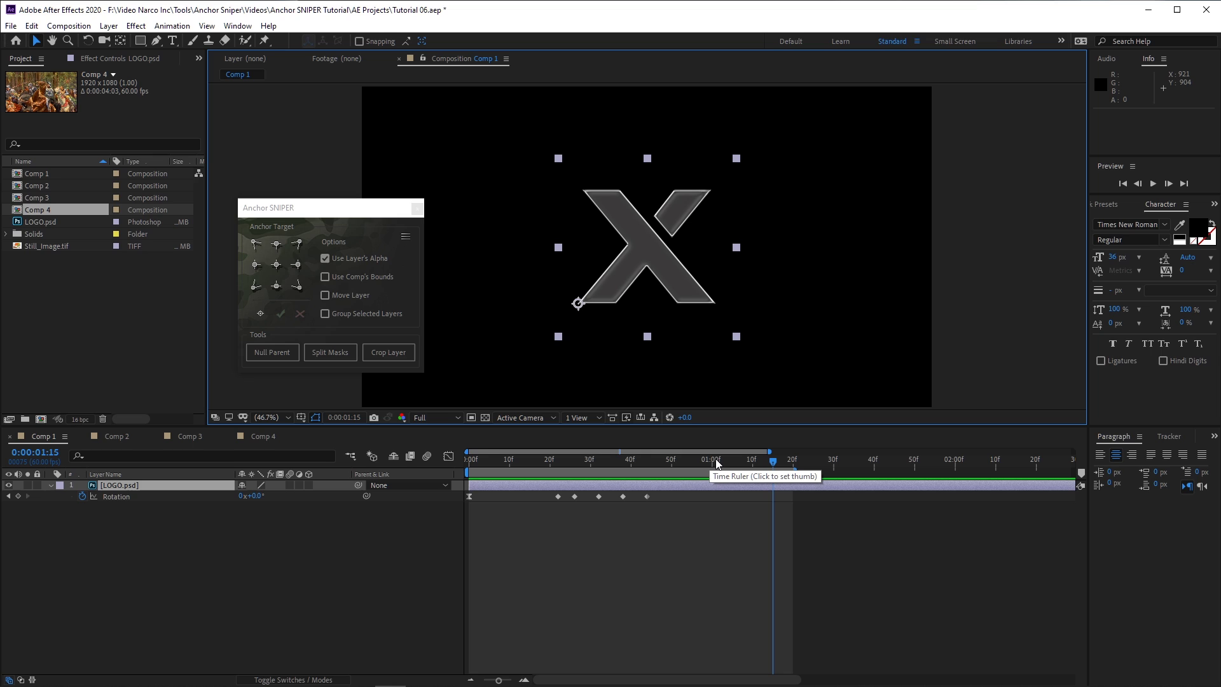
left_click_drag(718, 464, 729, 467)
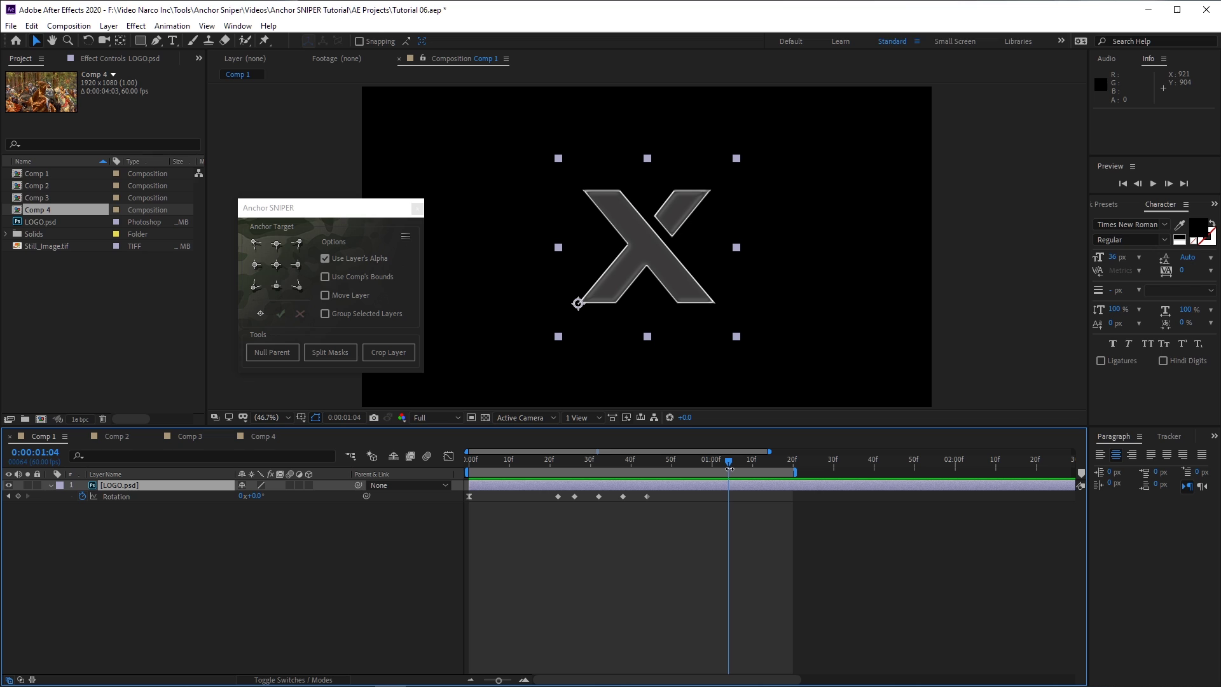
left_click_drag(728, 463, 716, 467)
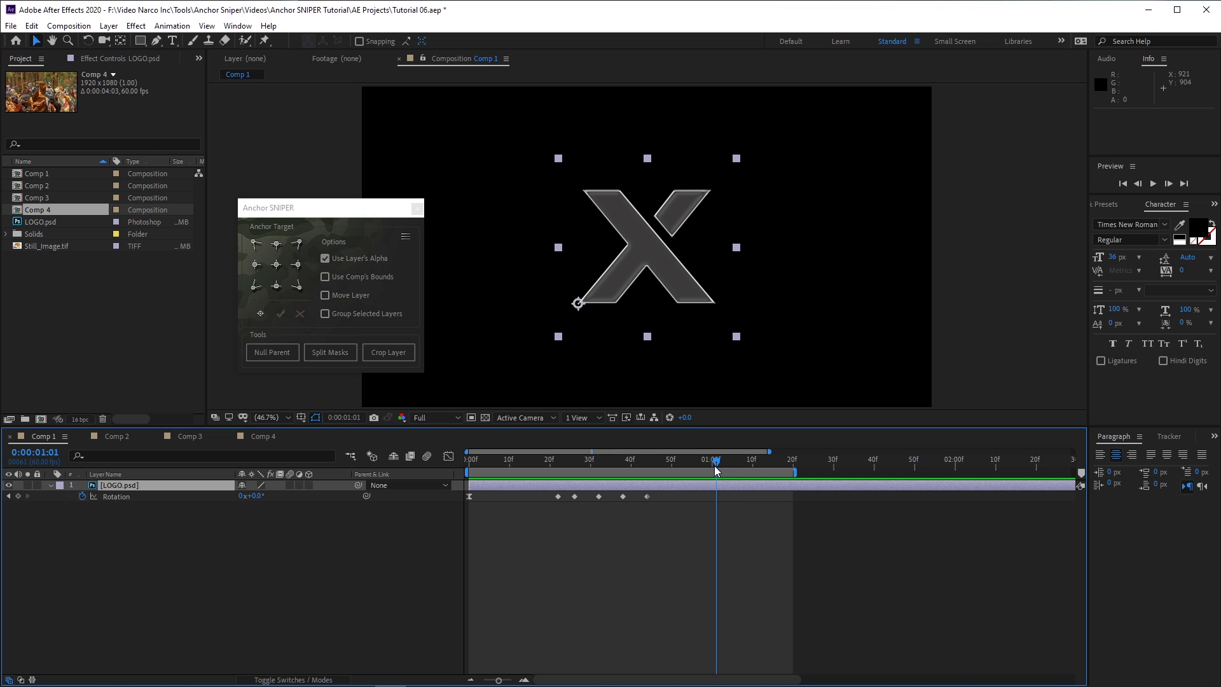
left_click(297, 287)
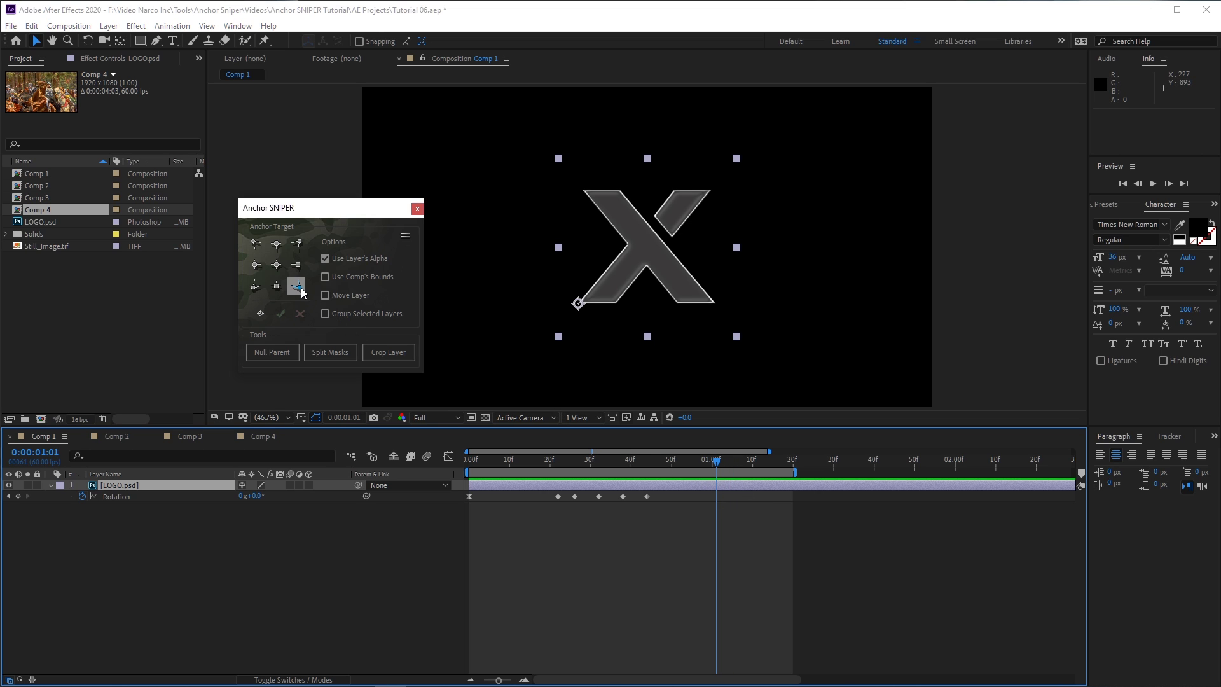
left_click(728, 482)
key("space")
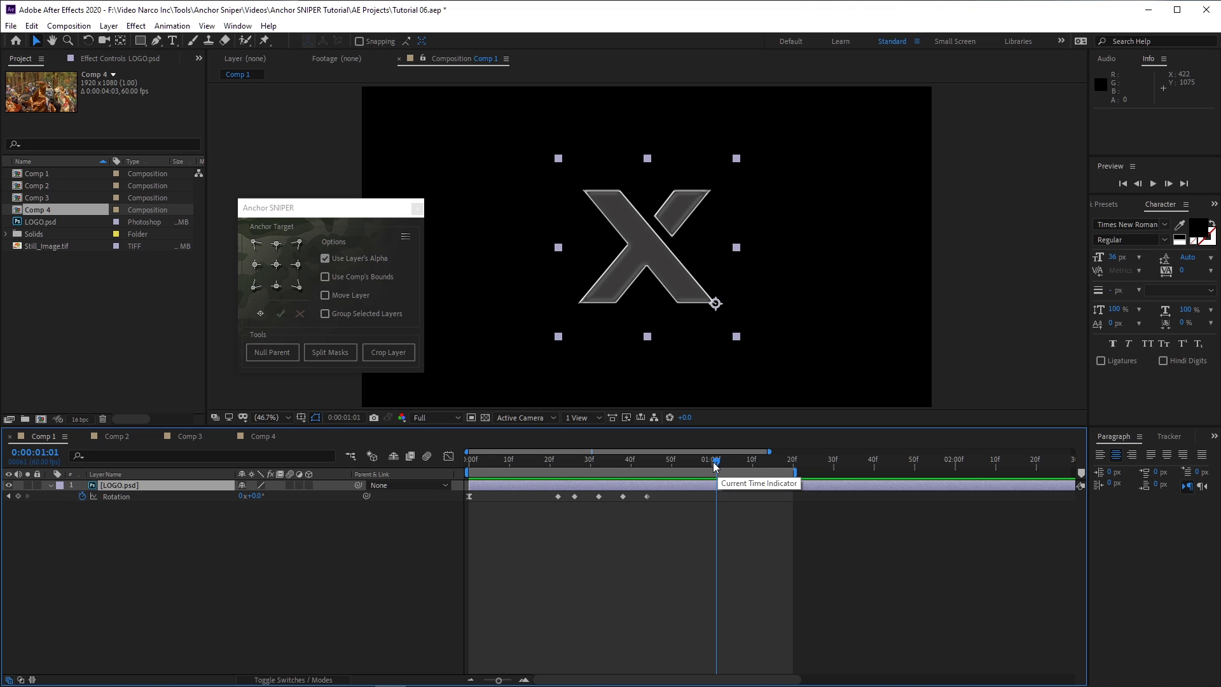
In Comp 2, select all seven X layers and try bottom-left then bottom-right anchors with previews
left_click(117, 438)
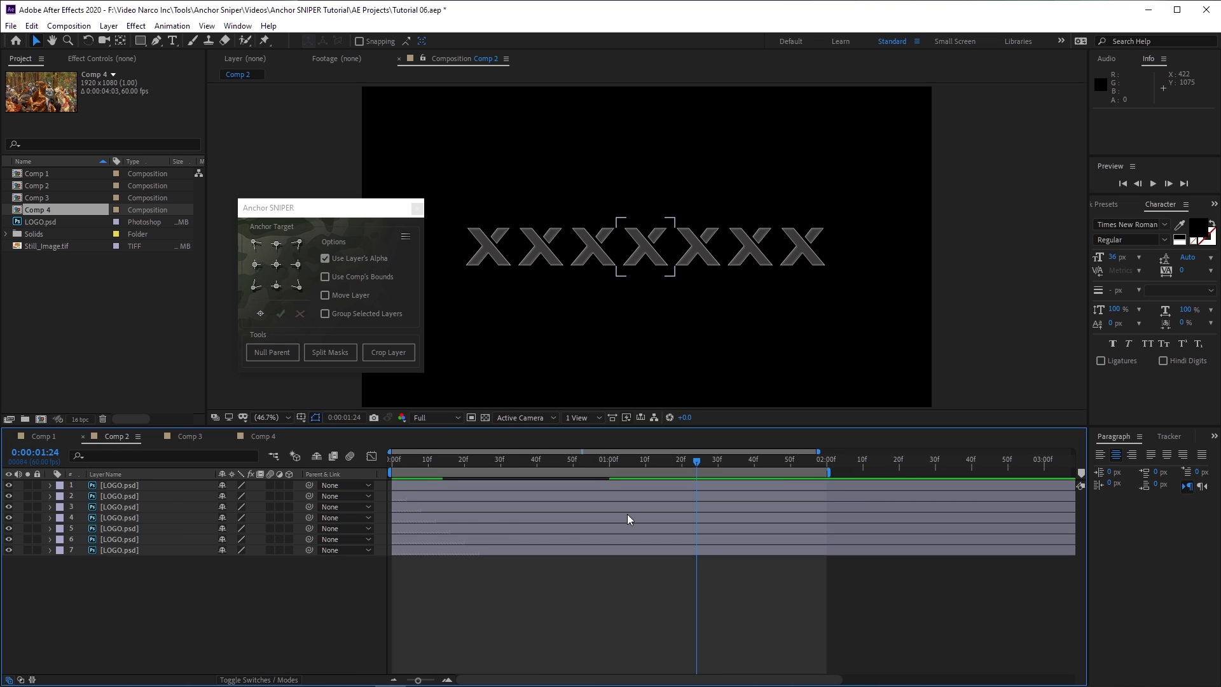
key("space")
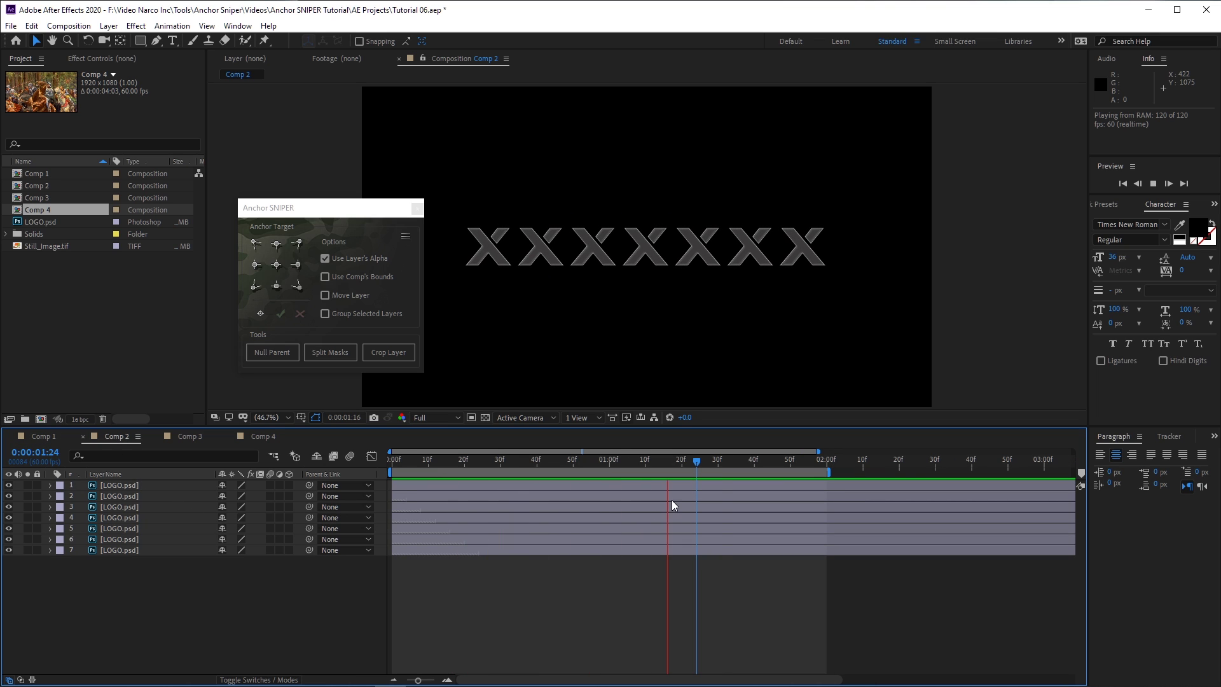
key("ctrl+a")
key("space")
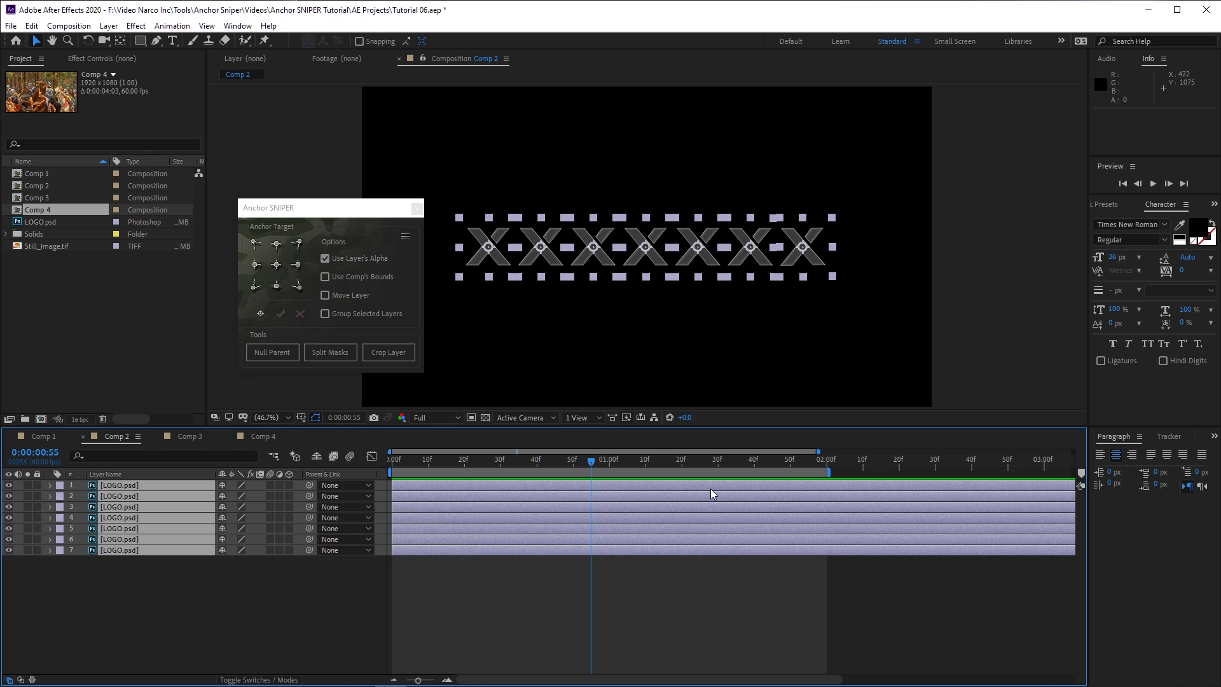
left_click(255, 286)
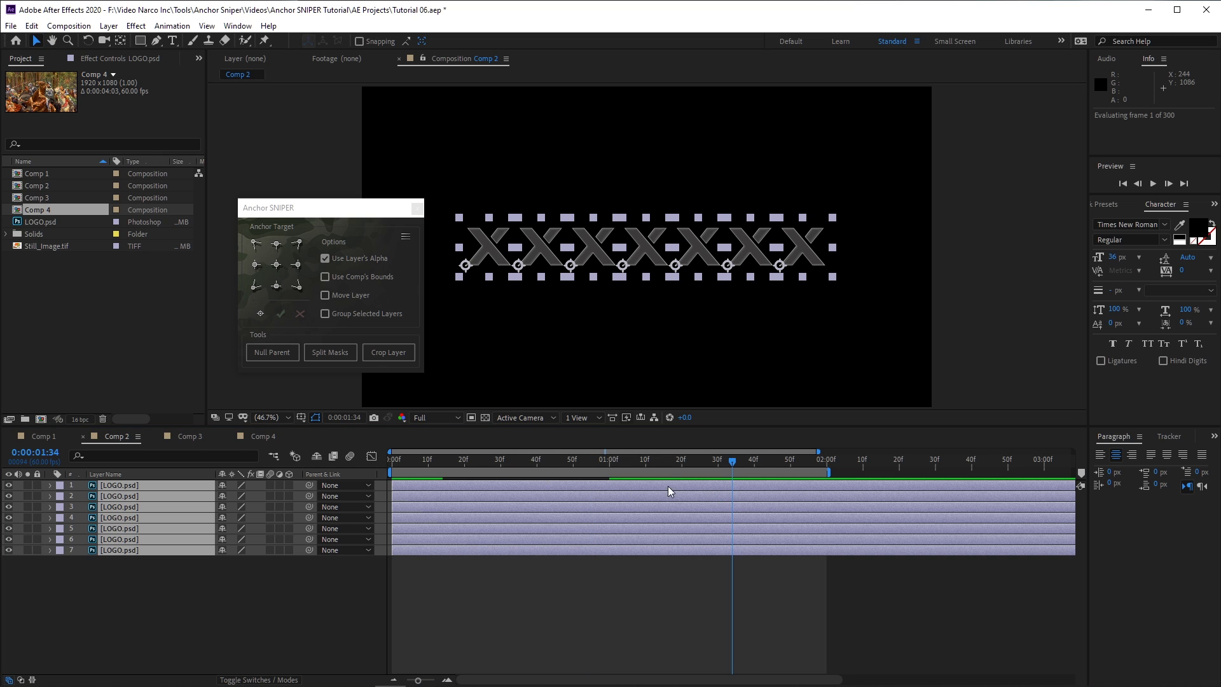
key("space")
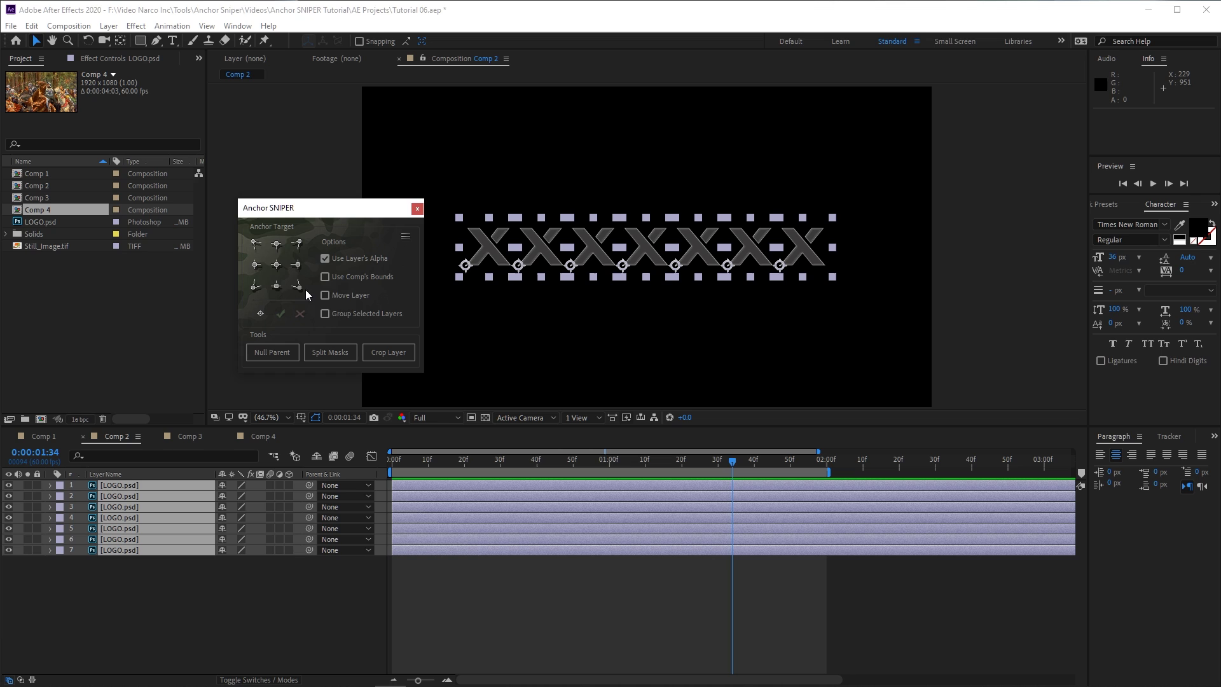
left_click(297, 287)
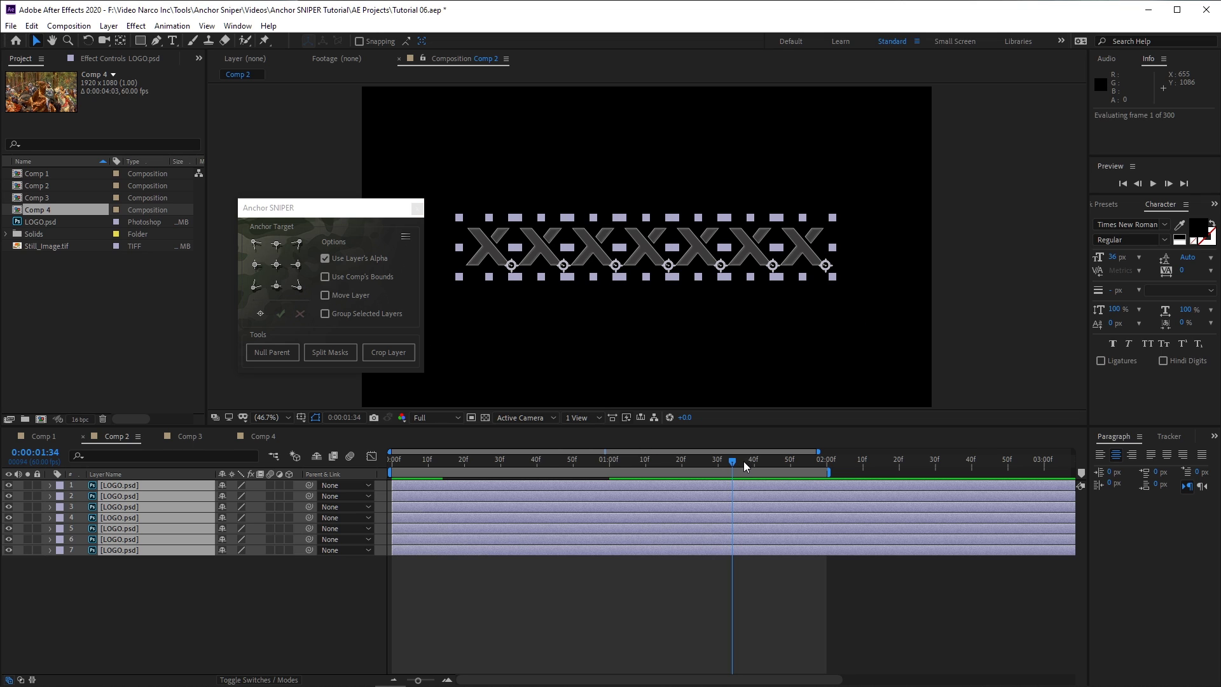
key("space")
Set the time to 0:00:01:44 and enable Group Selected Layers in Anchor SNIPER
left_click_drag(733, 467, 770, 463)
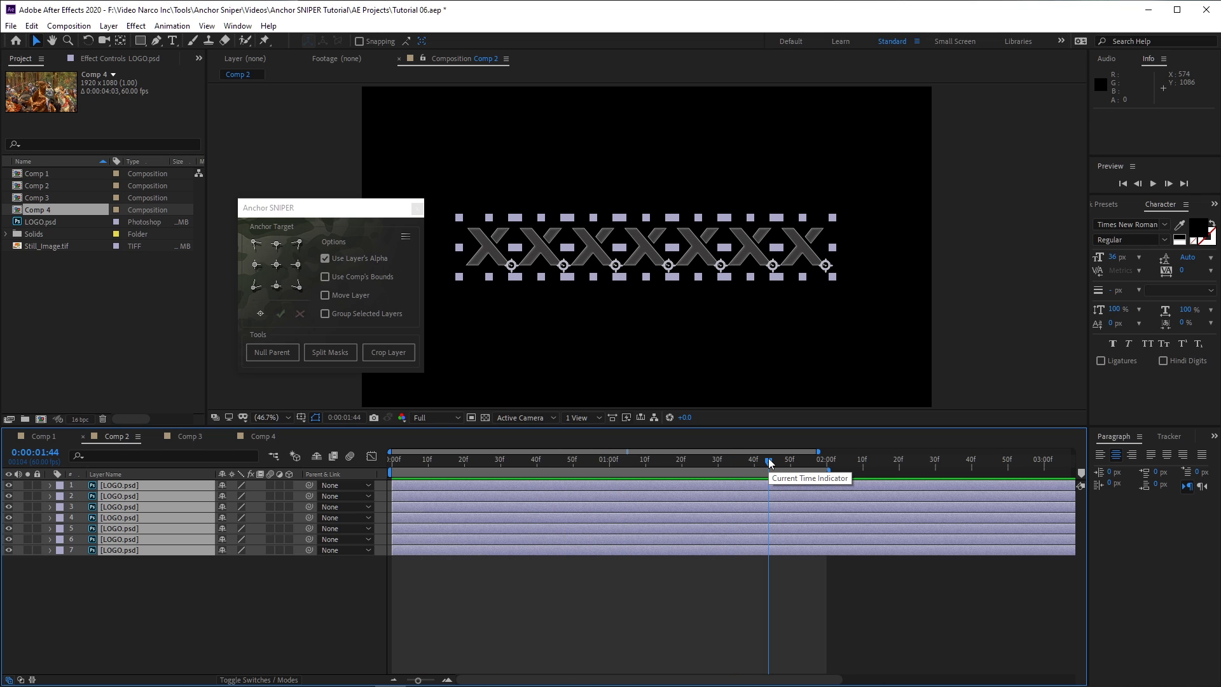
left_click(363, 240)
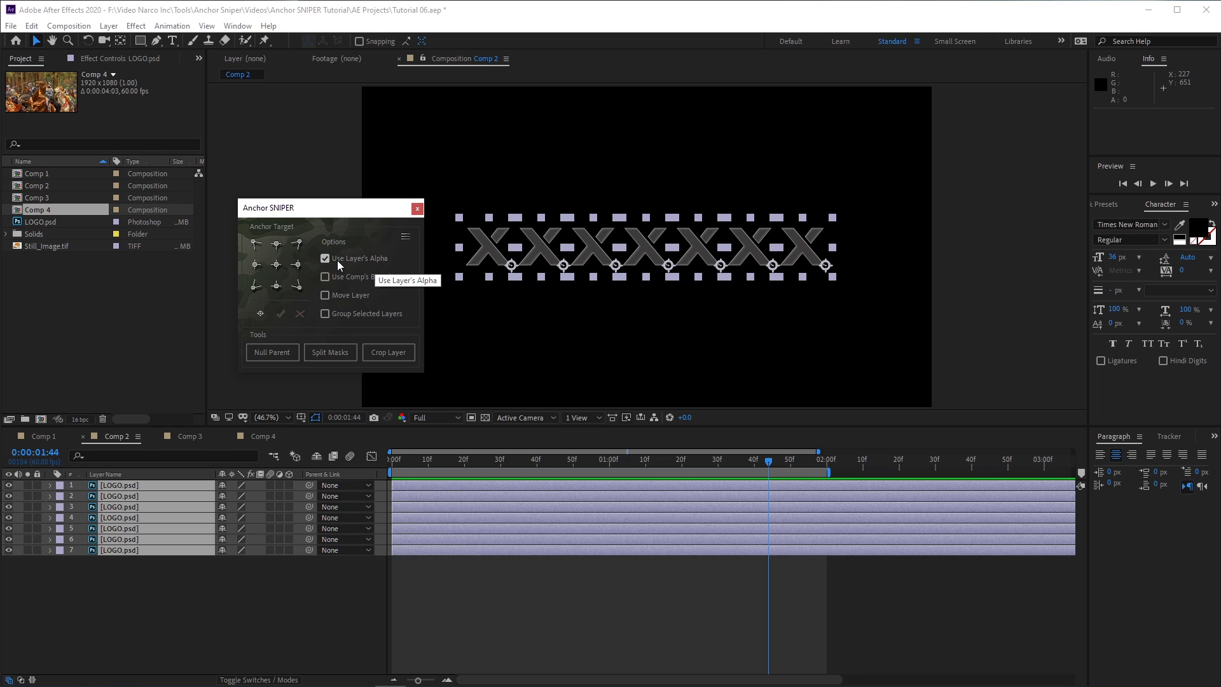
left_click(345, 315)
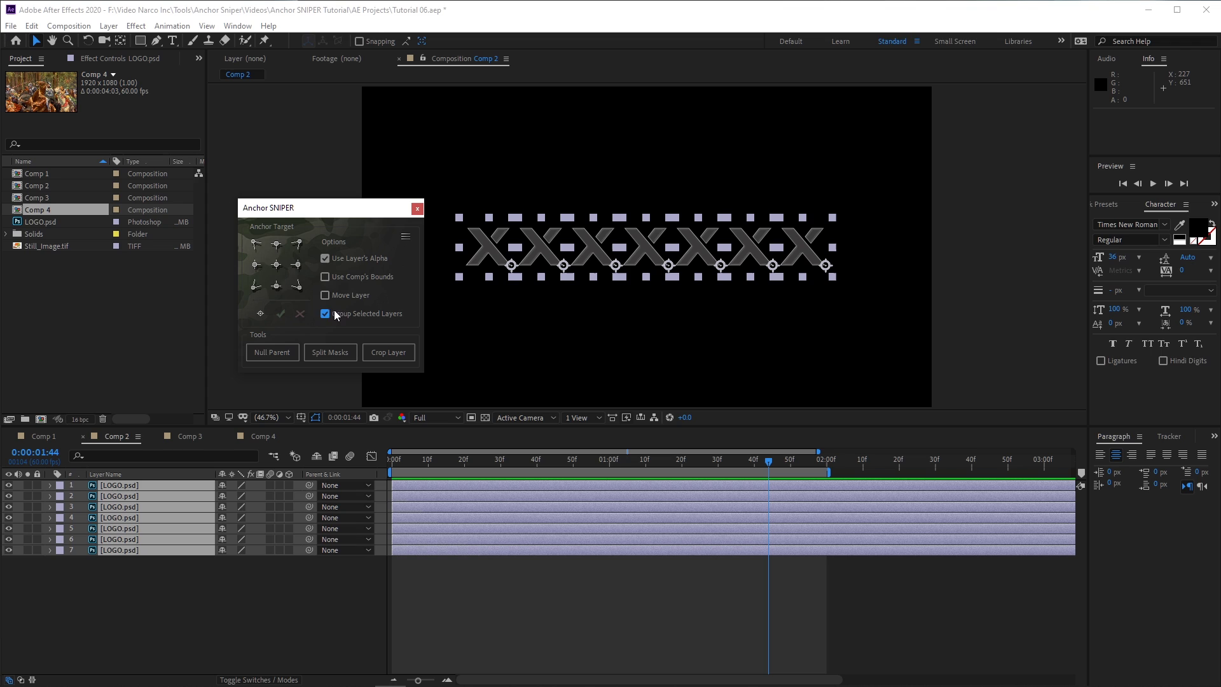
Move the grouped layers' shared anchor to the centre and preview the group rotation
left_click(278, 265)
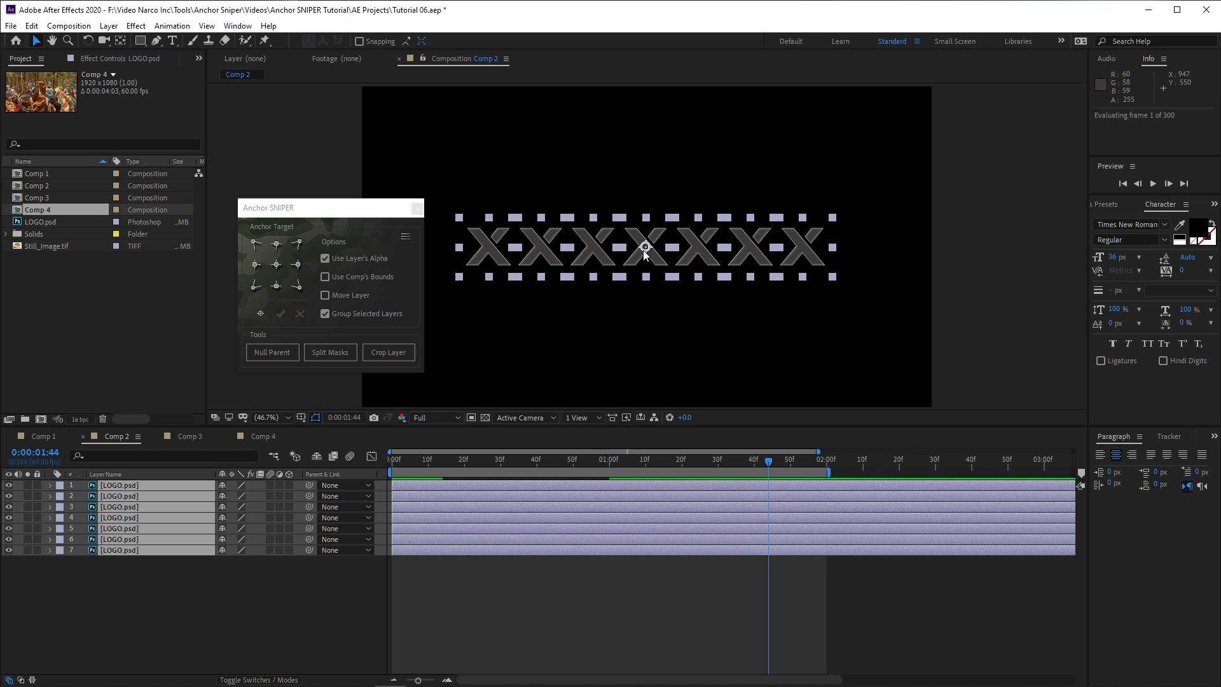
left_click(770, 462)
key("space")
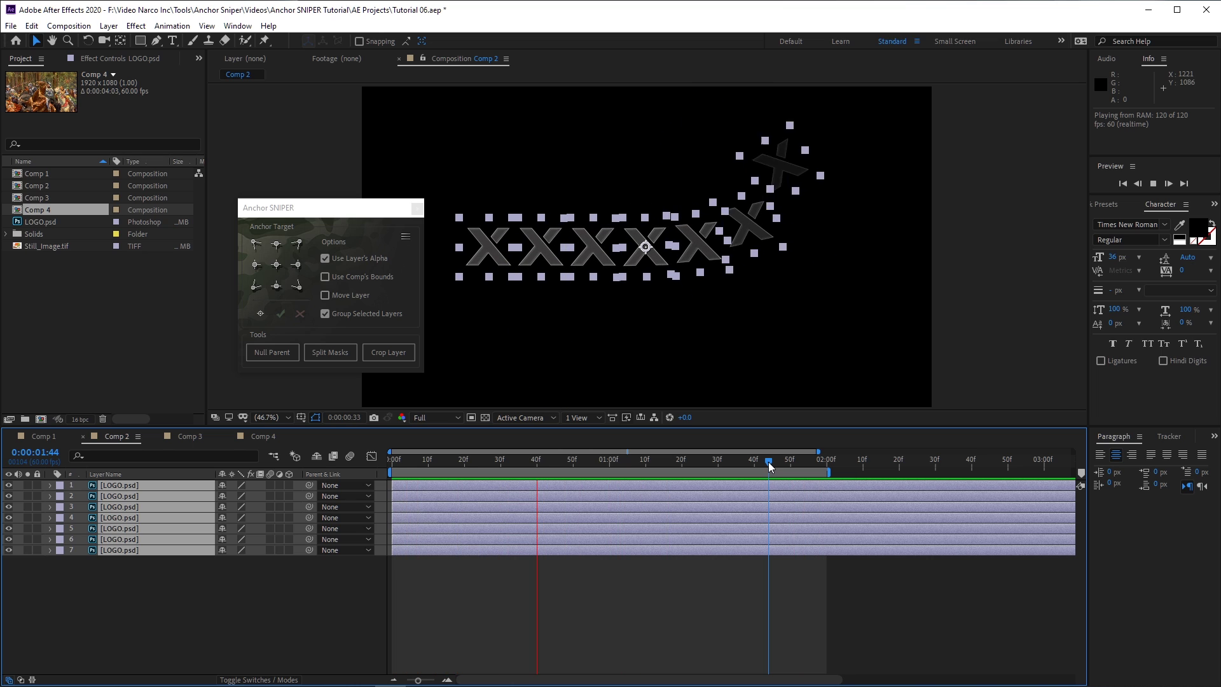
key("space")
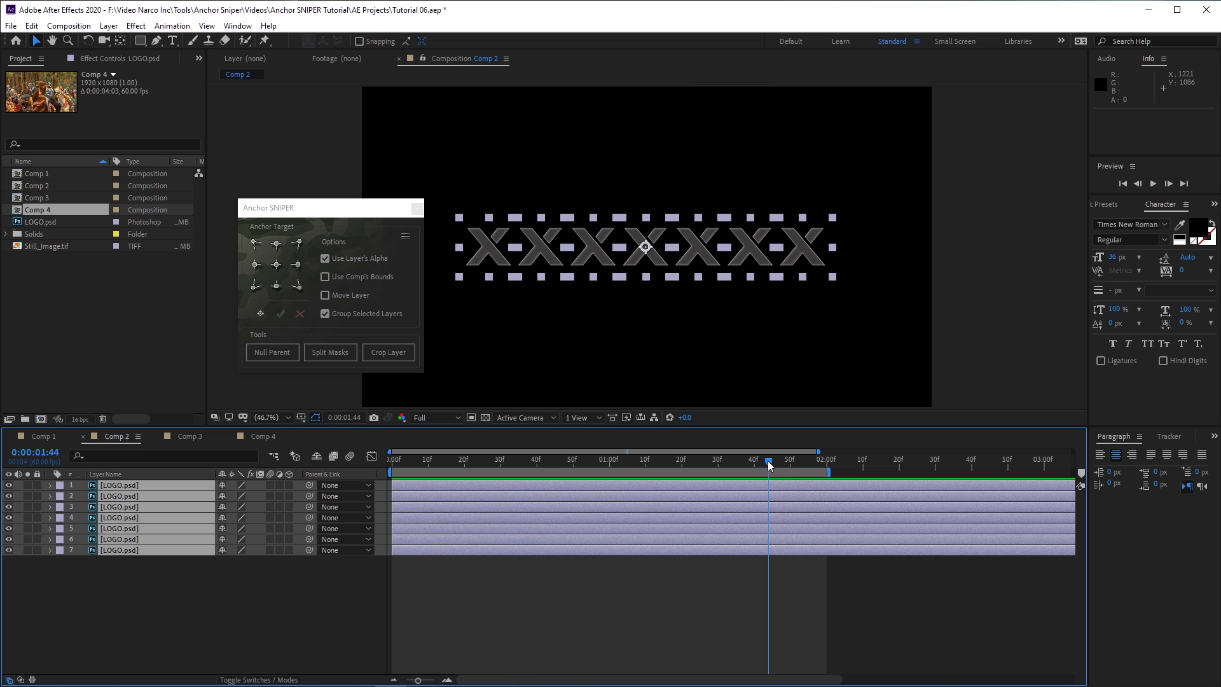
Reset Anchor SNIPER's options so only Use Layer's Alpha remains on
left_click(348, 304)
left_click(351, 311)
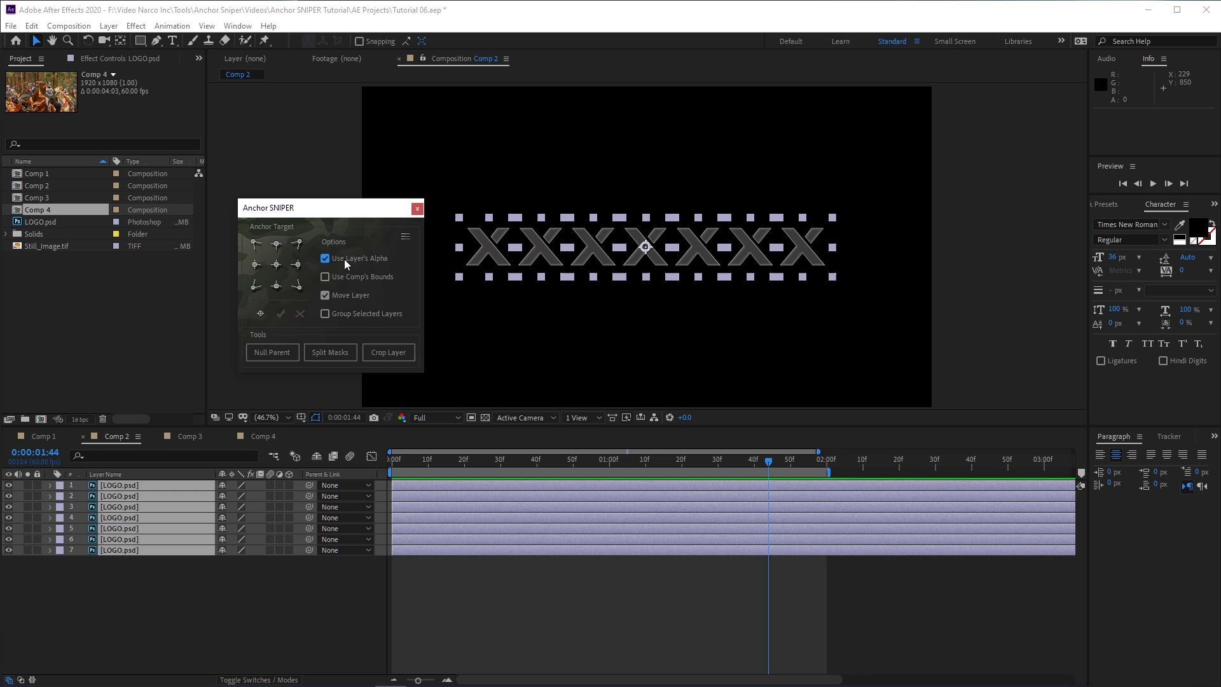
left_click(345, 274)
left_click(331, 313)
left_click(341, 298)
left_click(357, 259)
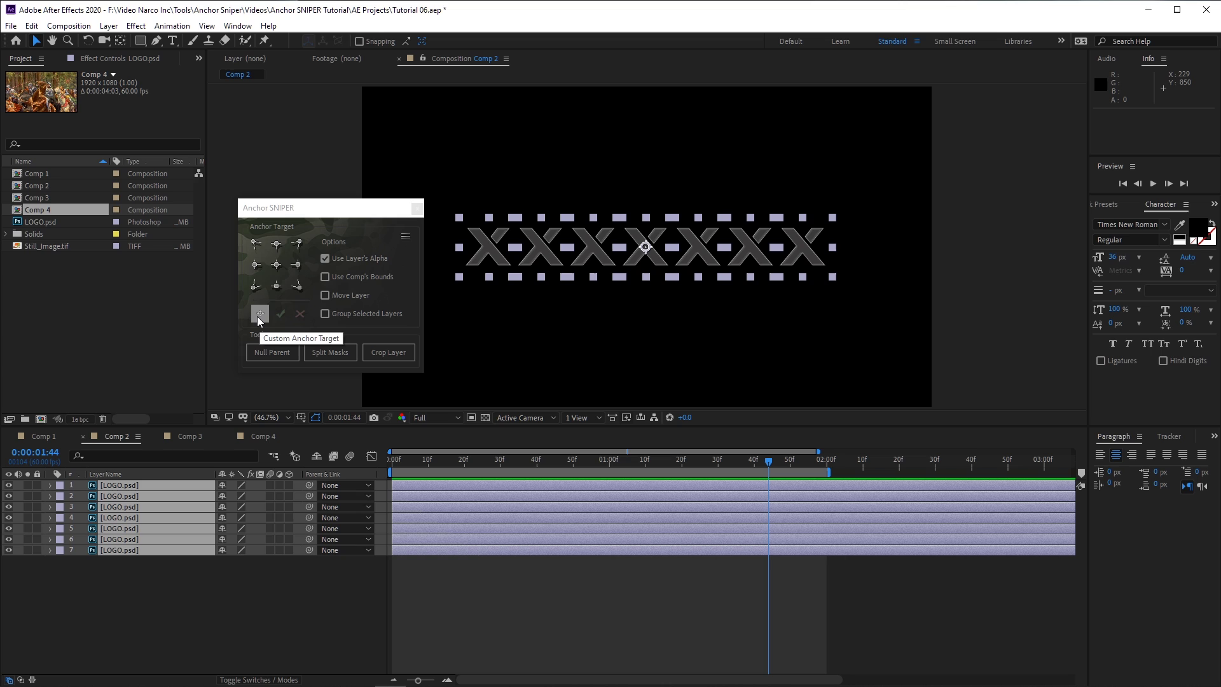
Apply a custom anchor target at the composition's lower right and preview from 0:00:01:41
left_click(260, 314)
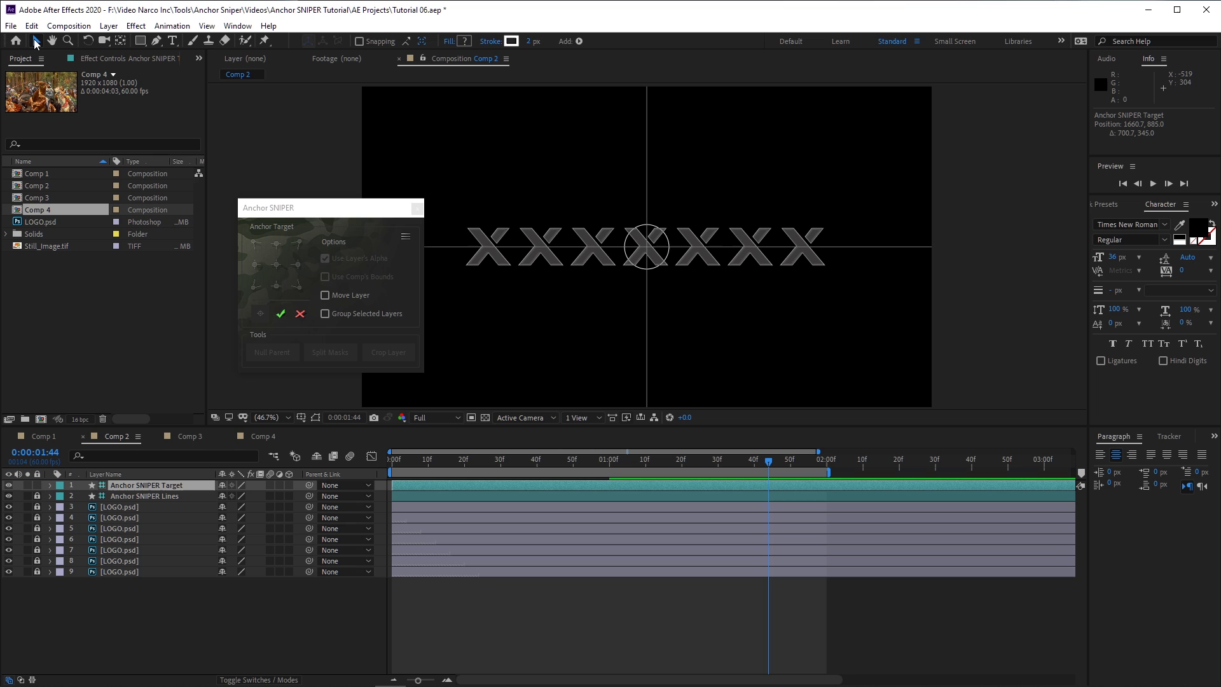
left_click(405, 236)
left_click_drag(657, 260, 872, 361)
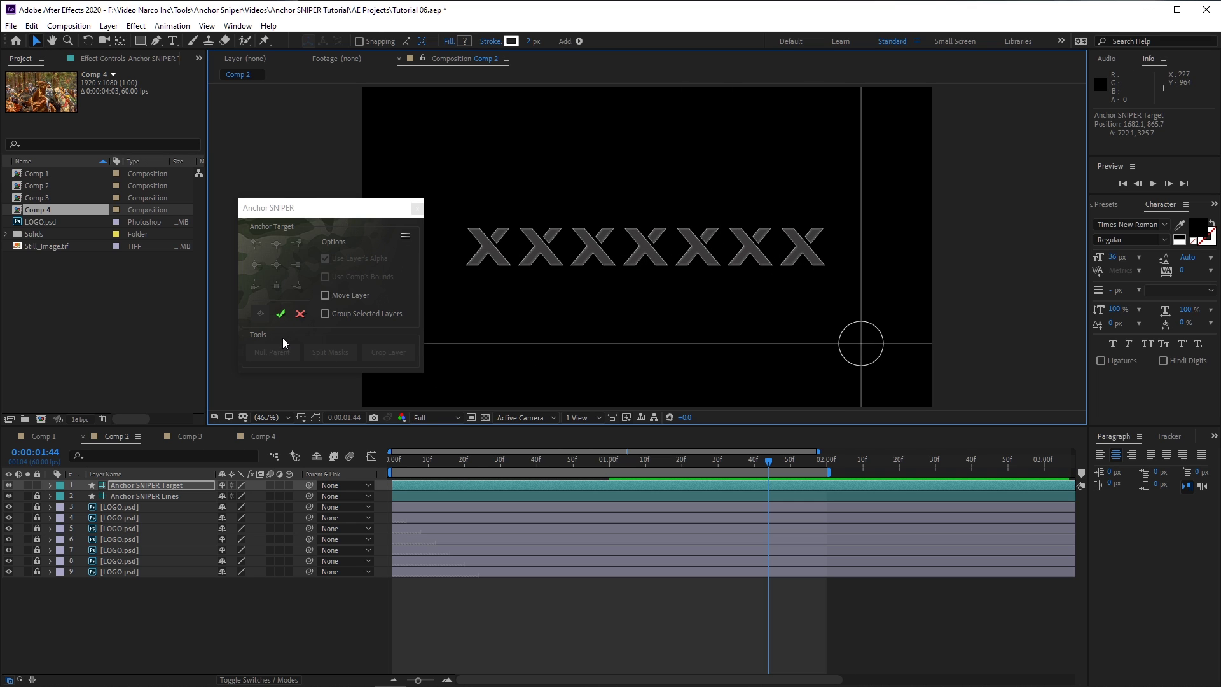
left_click(278, 317)
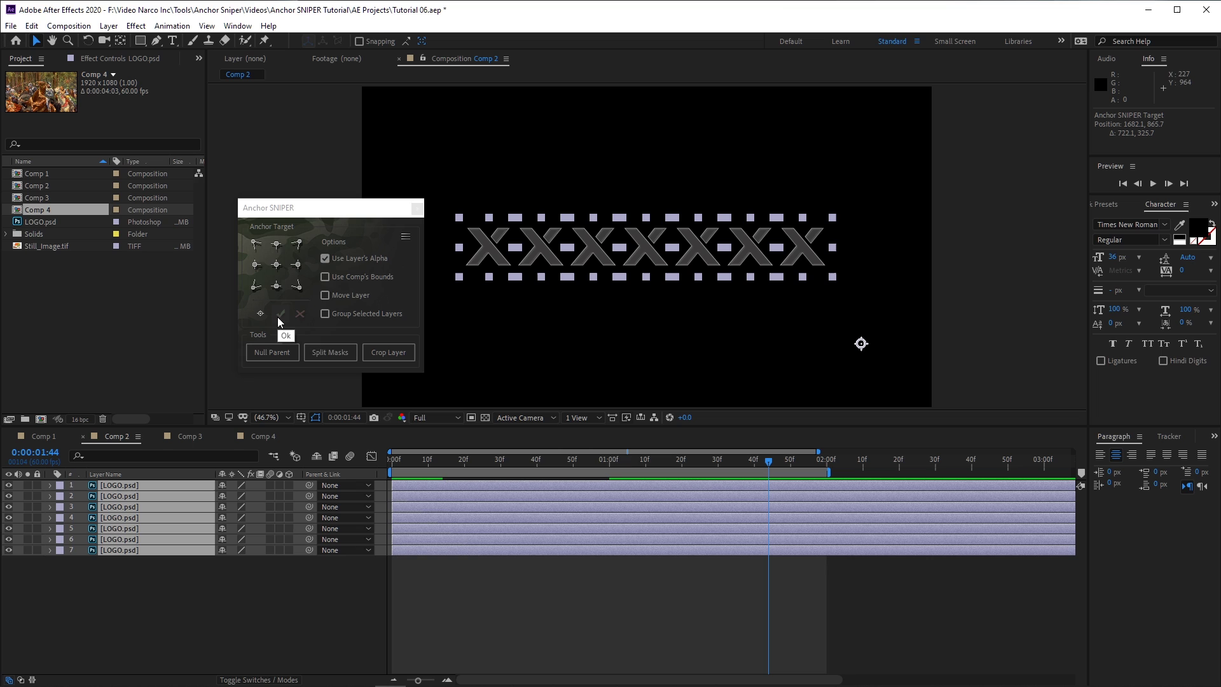
key("space")
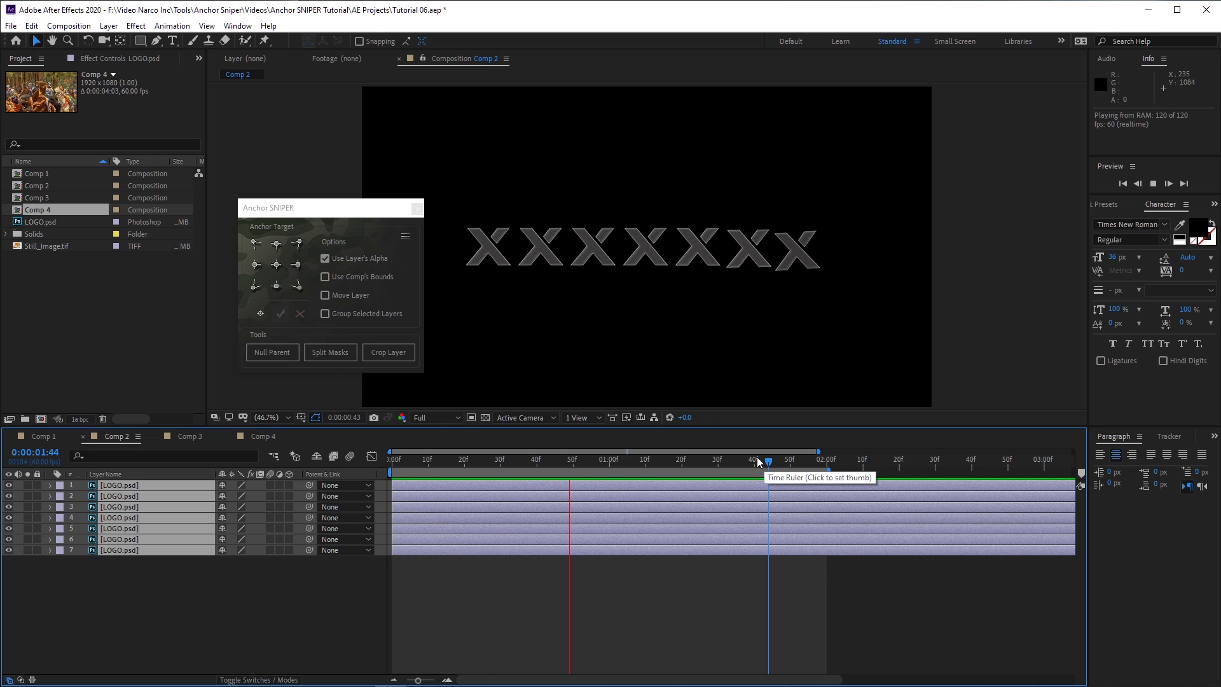
left_click(760, 460)
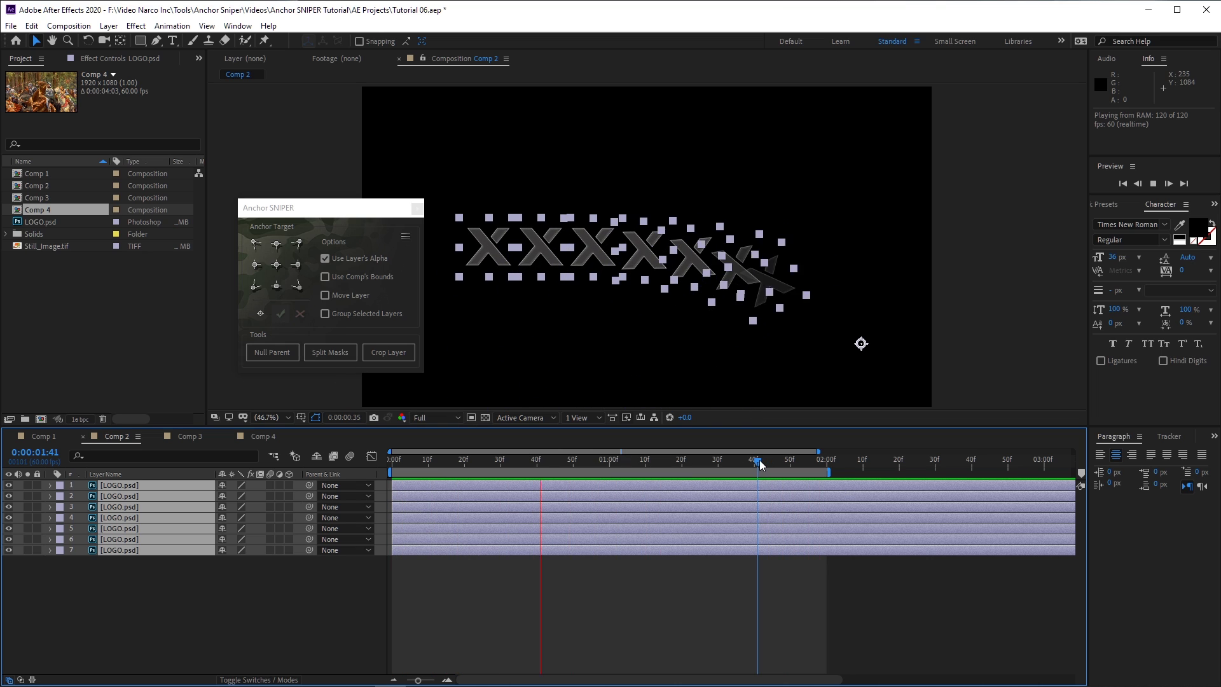
key("space")
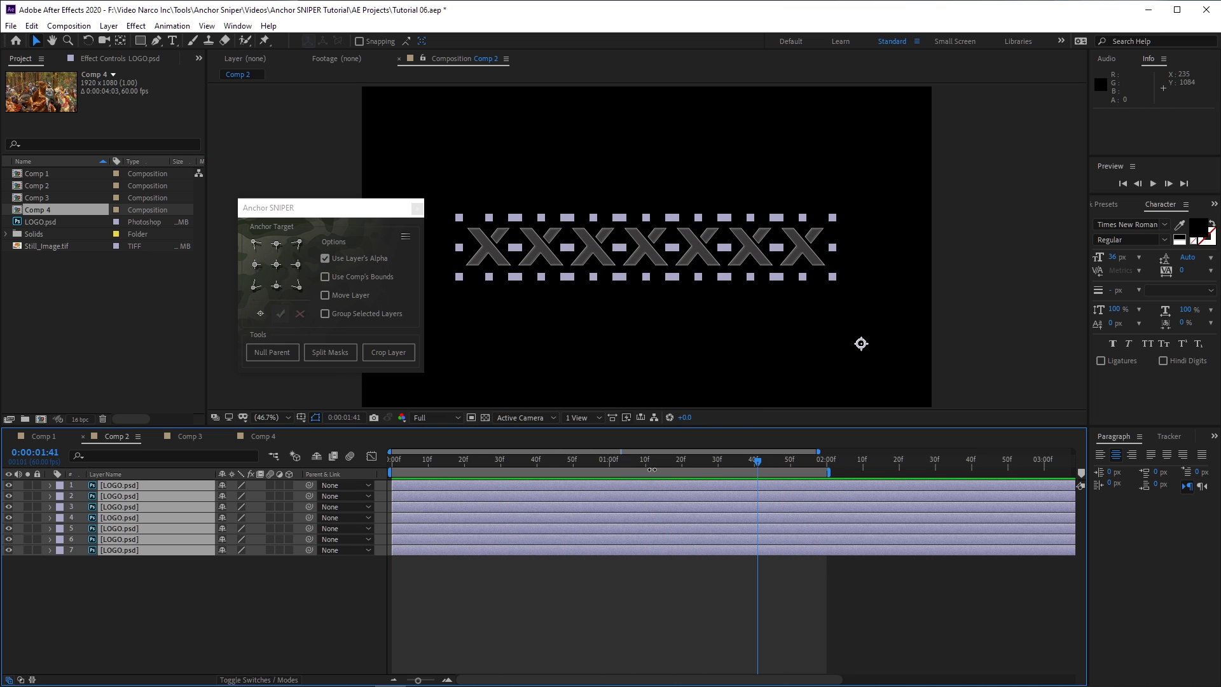
Set the X layers' anchor to a custom target at the upper left of the comp
left_click(260, 315)
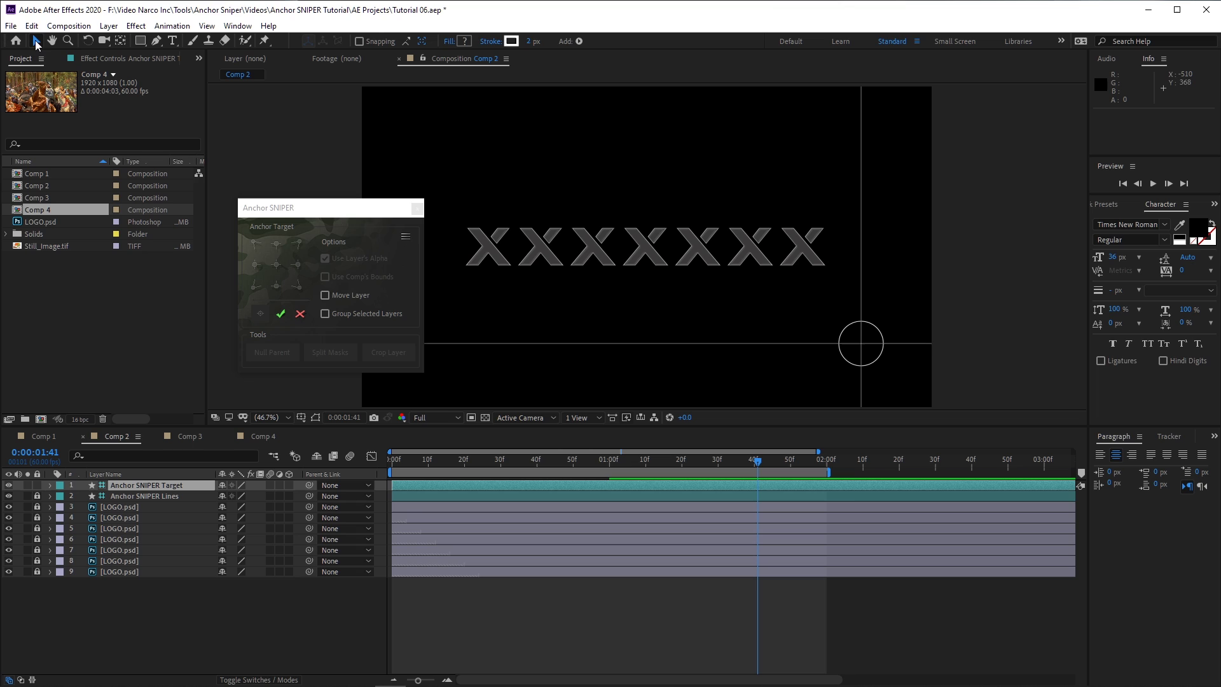
left_click_drag(855, 328, 442, 127)
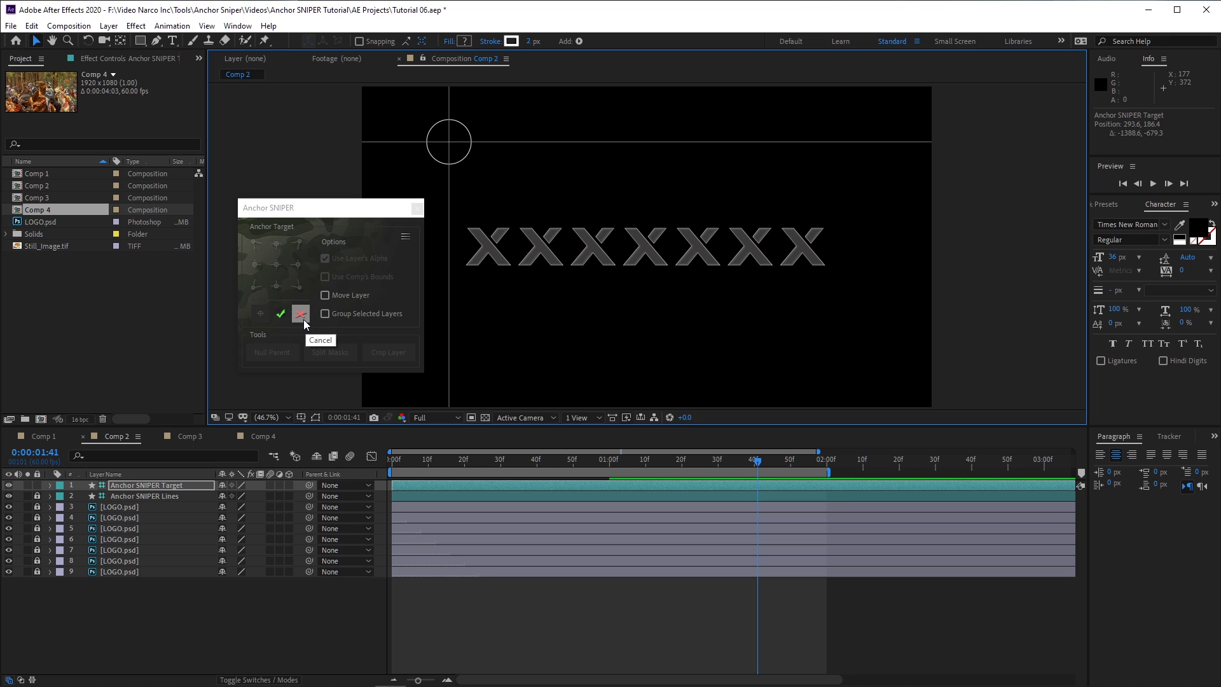
left_click(280, 313)
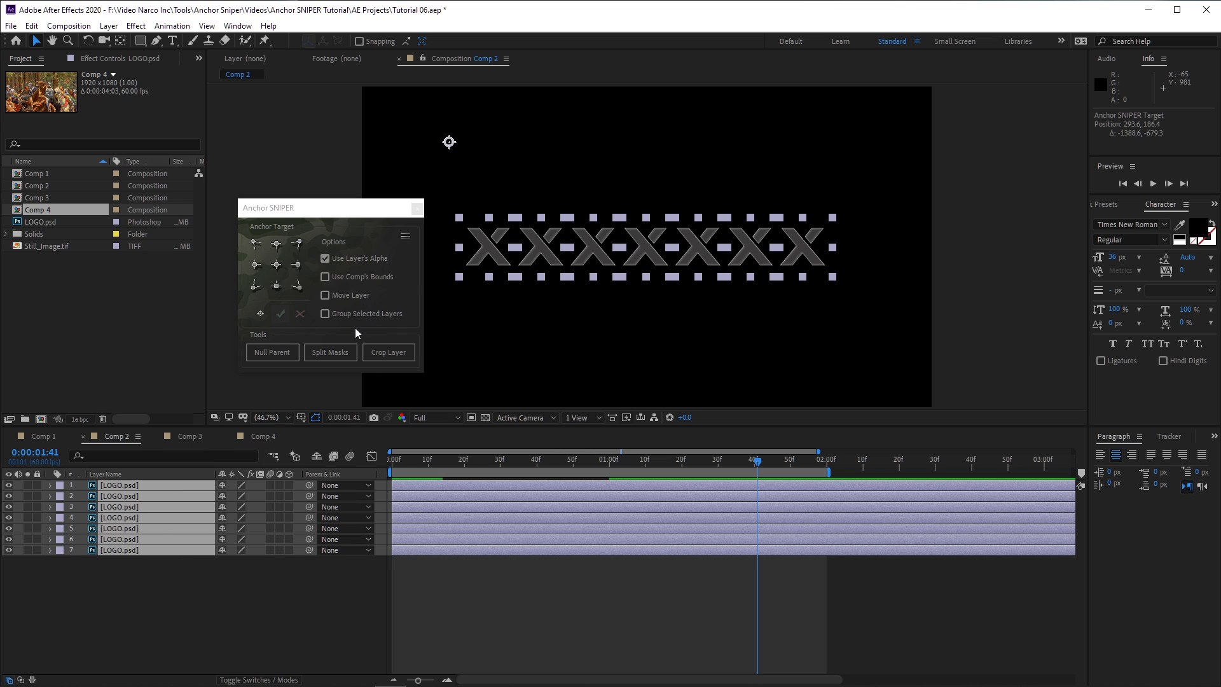
Start a second custom target toward the upper right, then cancel it
left_click(260, 313)
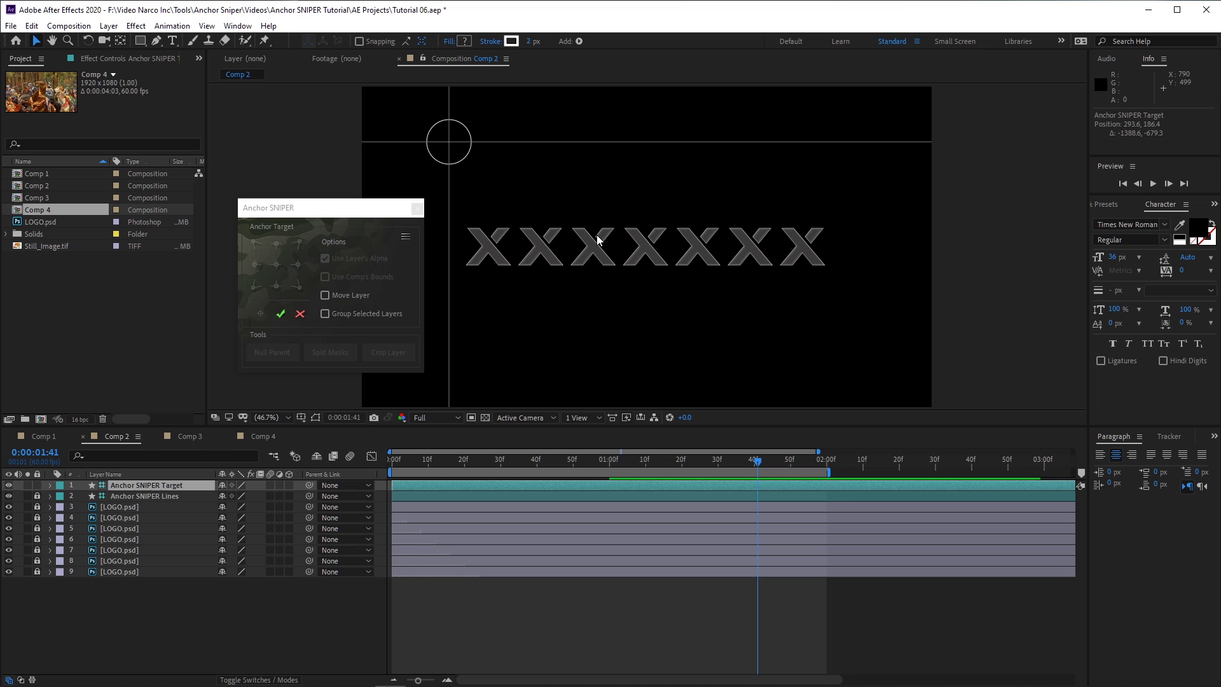
left_click_drag(454, 150, 735, 162)
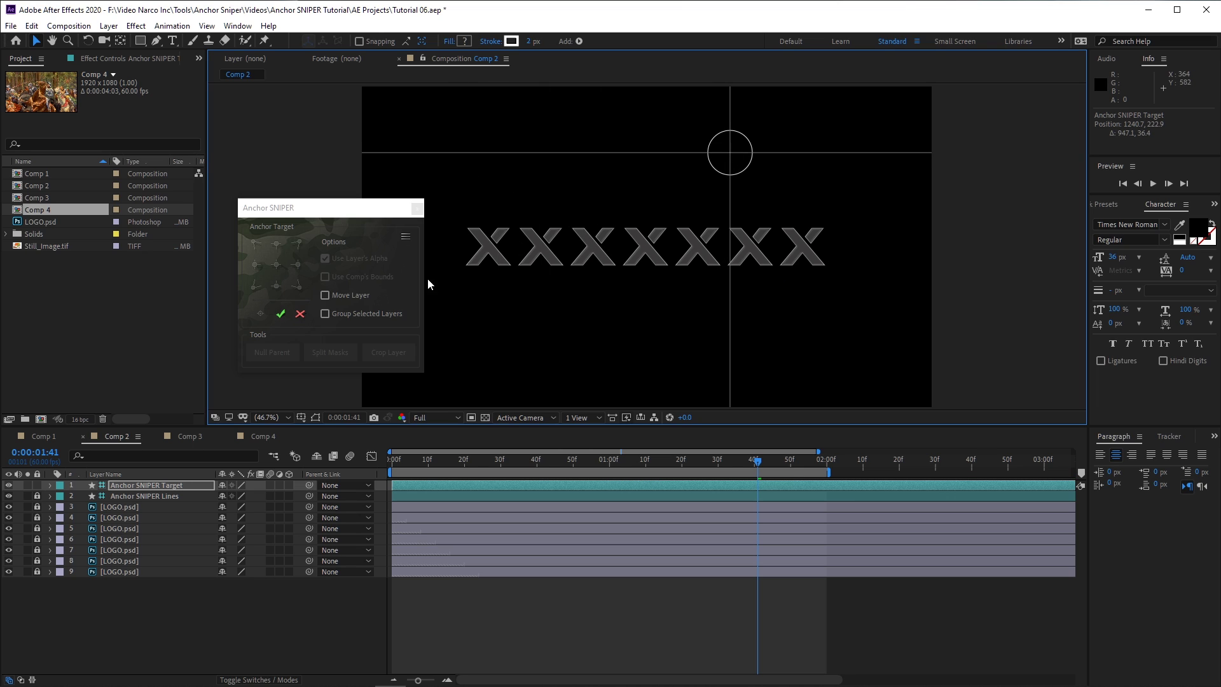
left_click(300, 315)
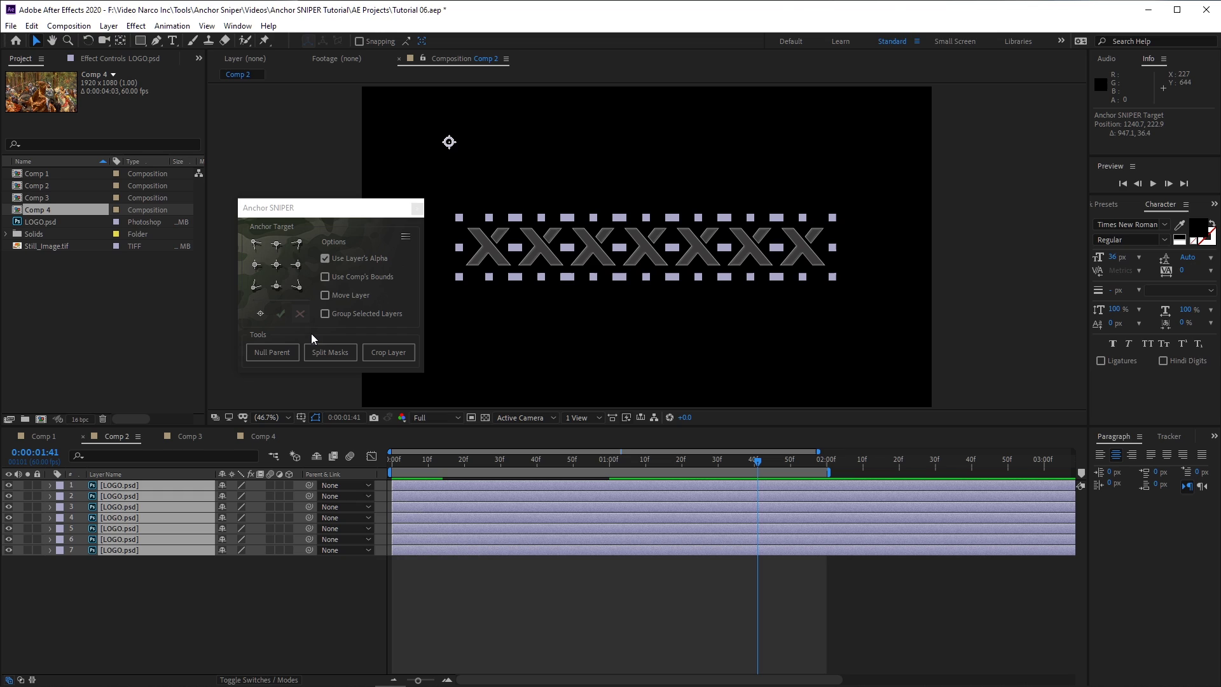
left_click(314, 335)
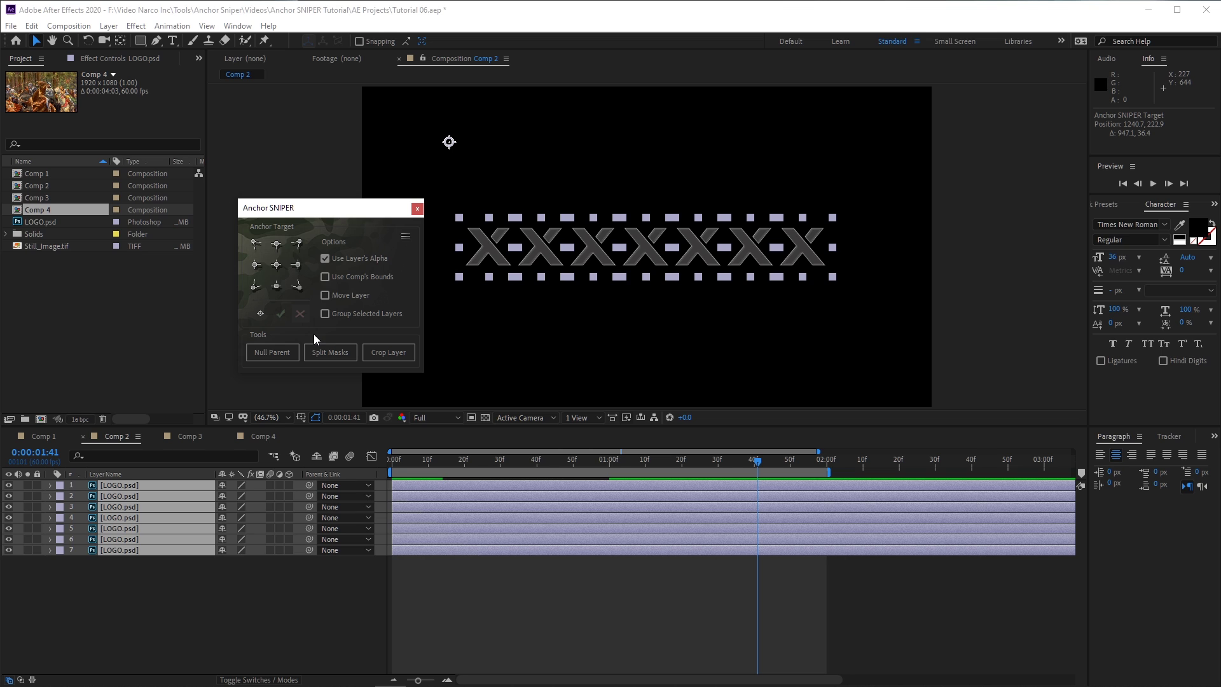
Place and confirm another custom anchor target, then centre each X layer's anchor
left_click(260, 313)
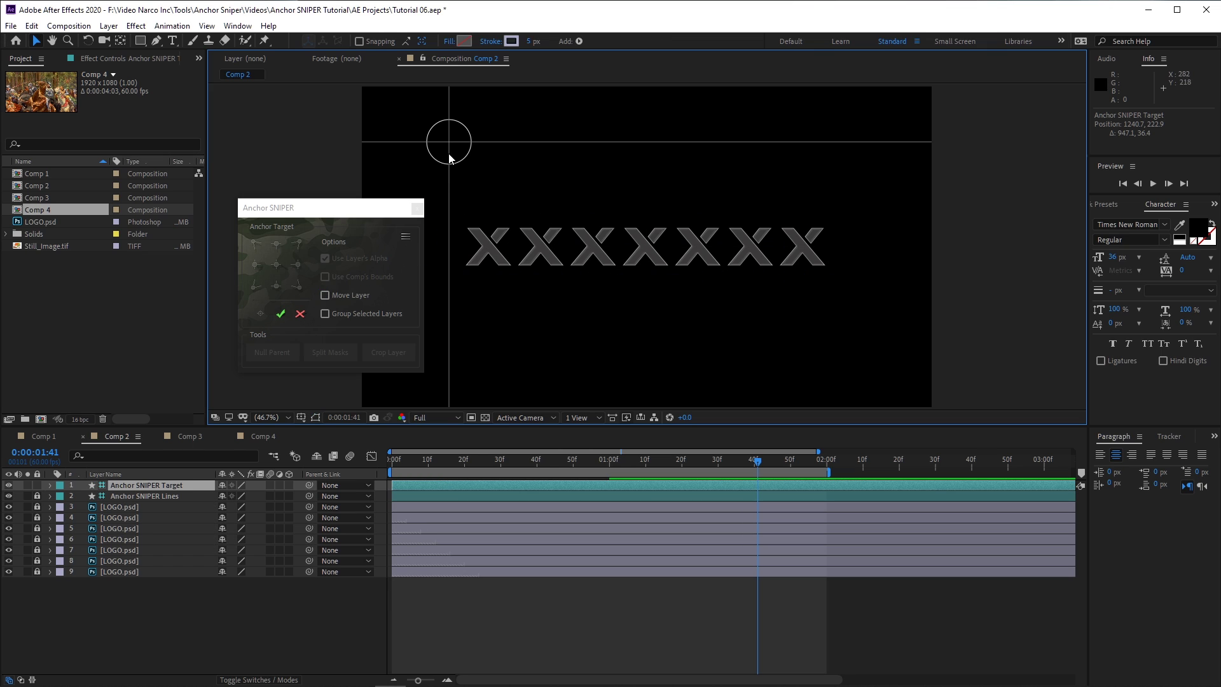
left_click(580, 350)
left_click(280, 314)
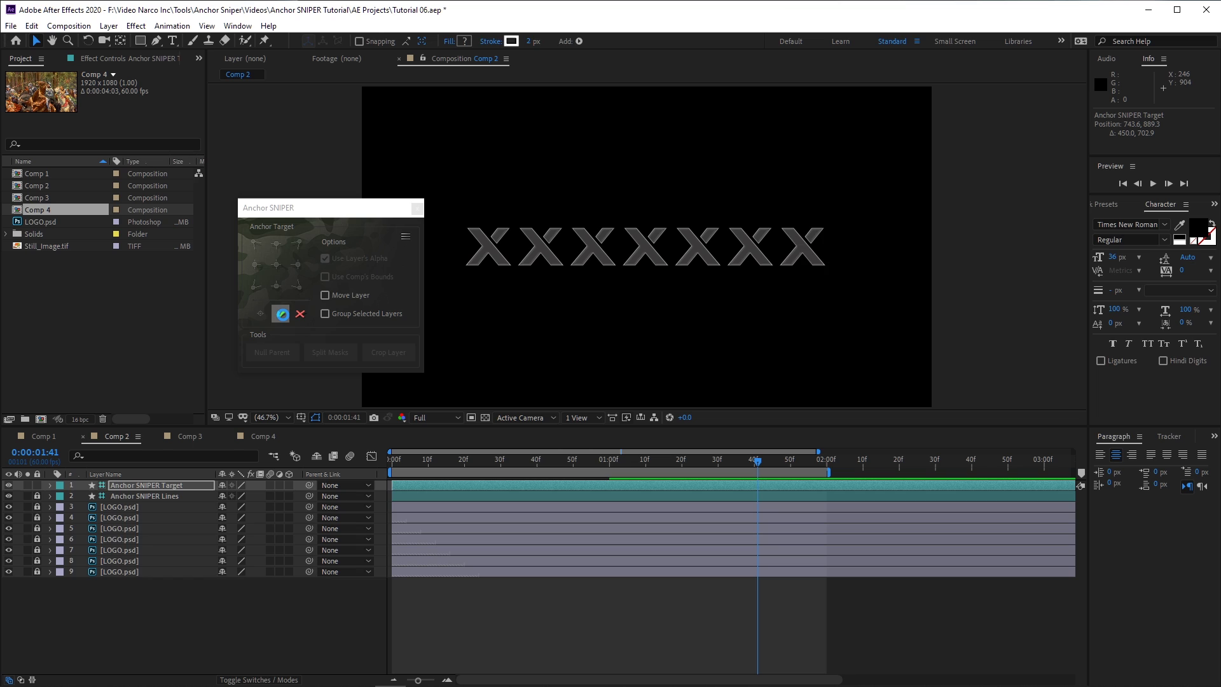
left_click(278, 266)
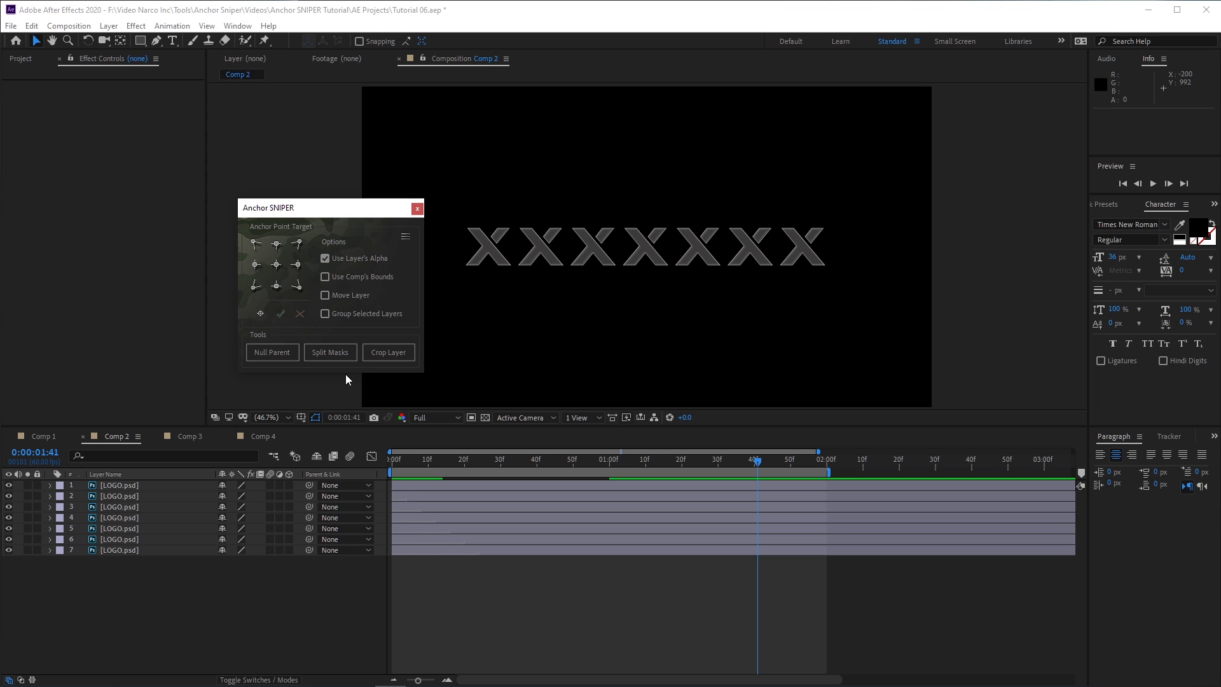
In Comp 1, parent LOGO.psd to a null at the X's bottom-right corner, nudging it slightly
left_click(56, 438)
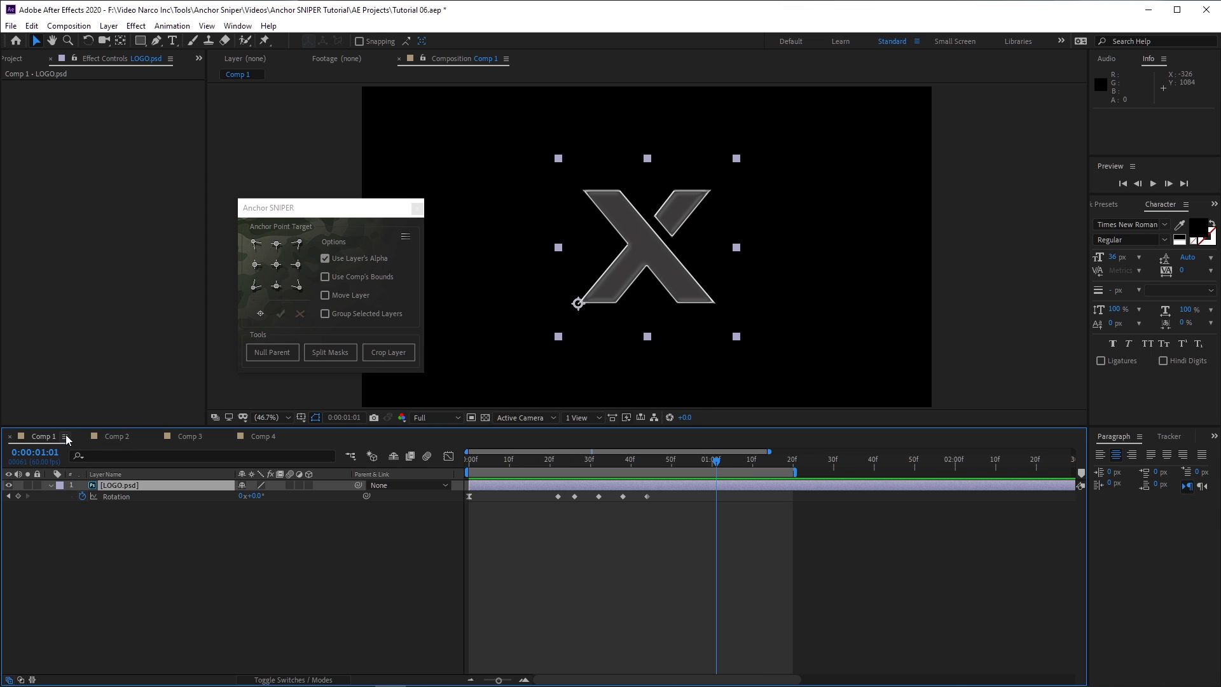
left_click(128, 485)
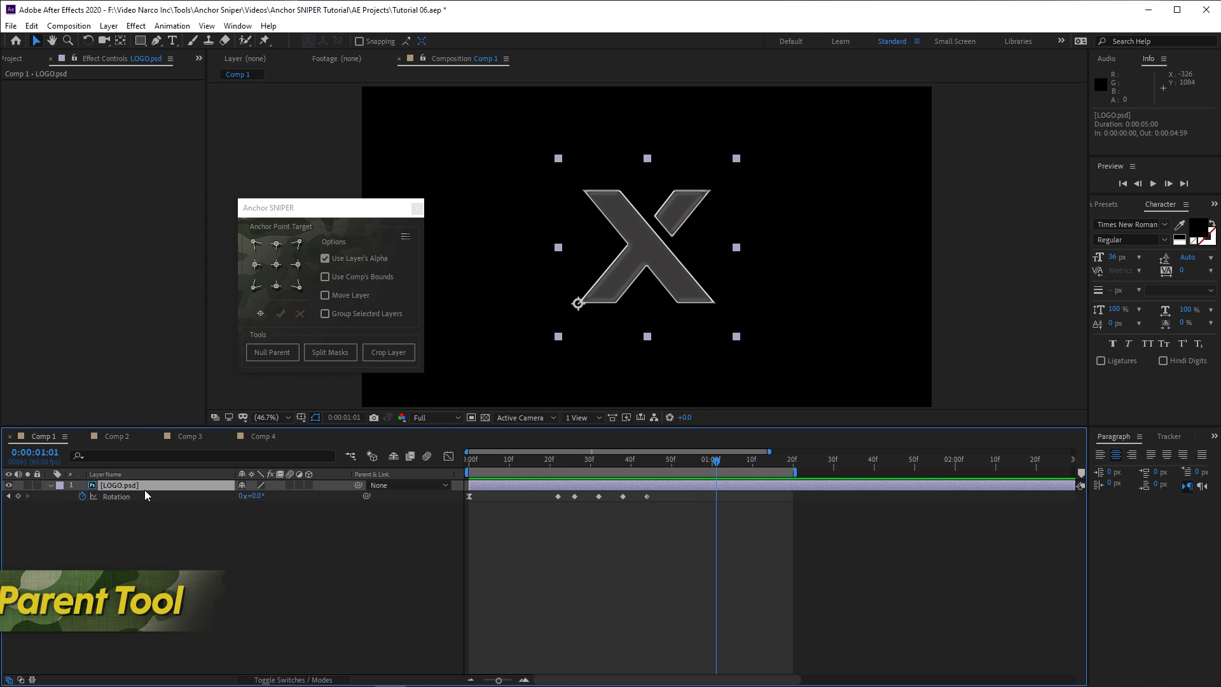
left_click(283, 356)
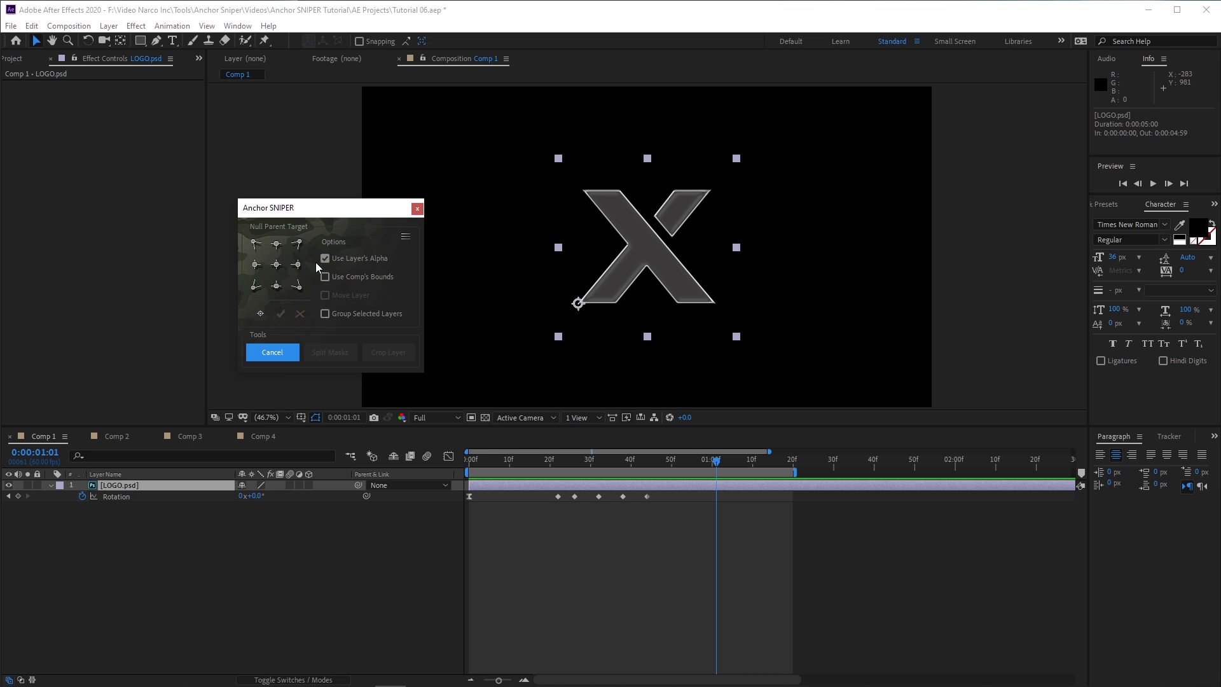
left_click(297, 291)
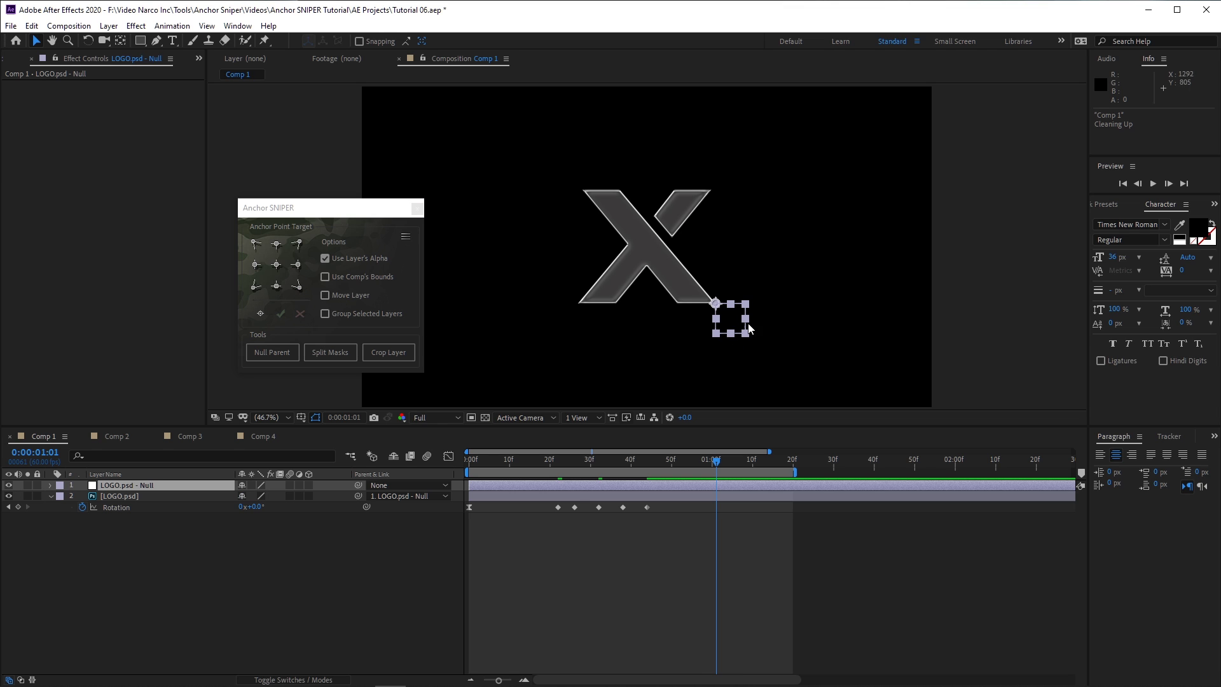
mouse_move(731, 327)
left_mouse_down()
mouse_move(714, 355)
mouse_move(761, 299)
mouse_move(725, 331)
mouse_move(723, 303)
mouse_move(731, 320)
left_mouse_up()
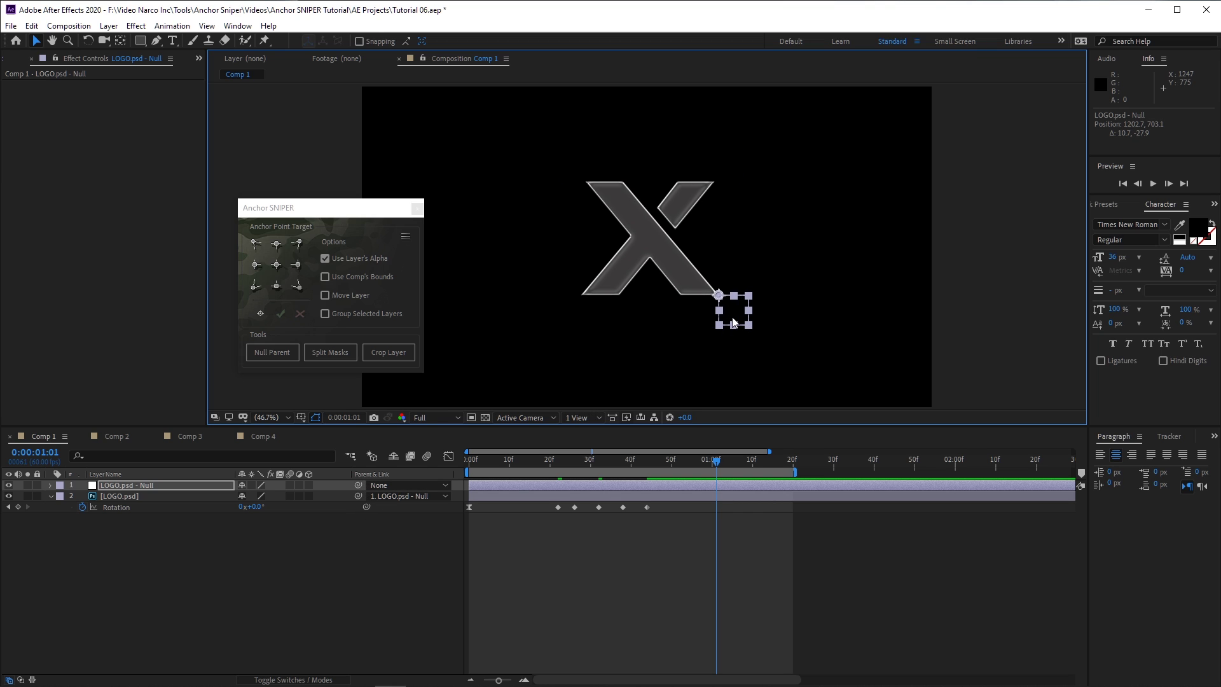
Rotate the X slightly through the Null's Rotation property and preview it
key("r")
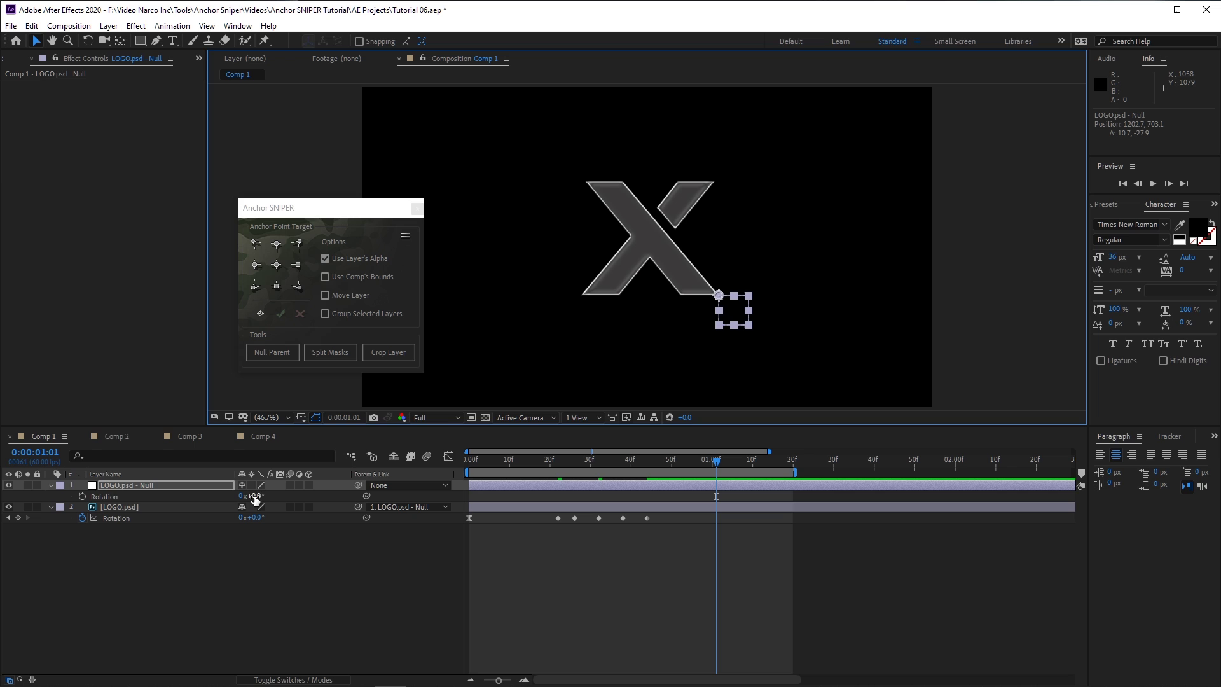
mouse_move(251, 496)
left_mouse_down()
mouse_move(236, 495)
mouse_move(268, 495)
left_mouse_up()
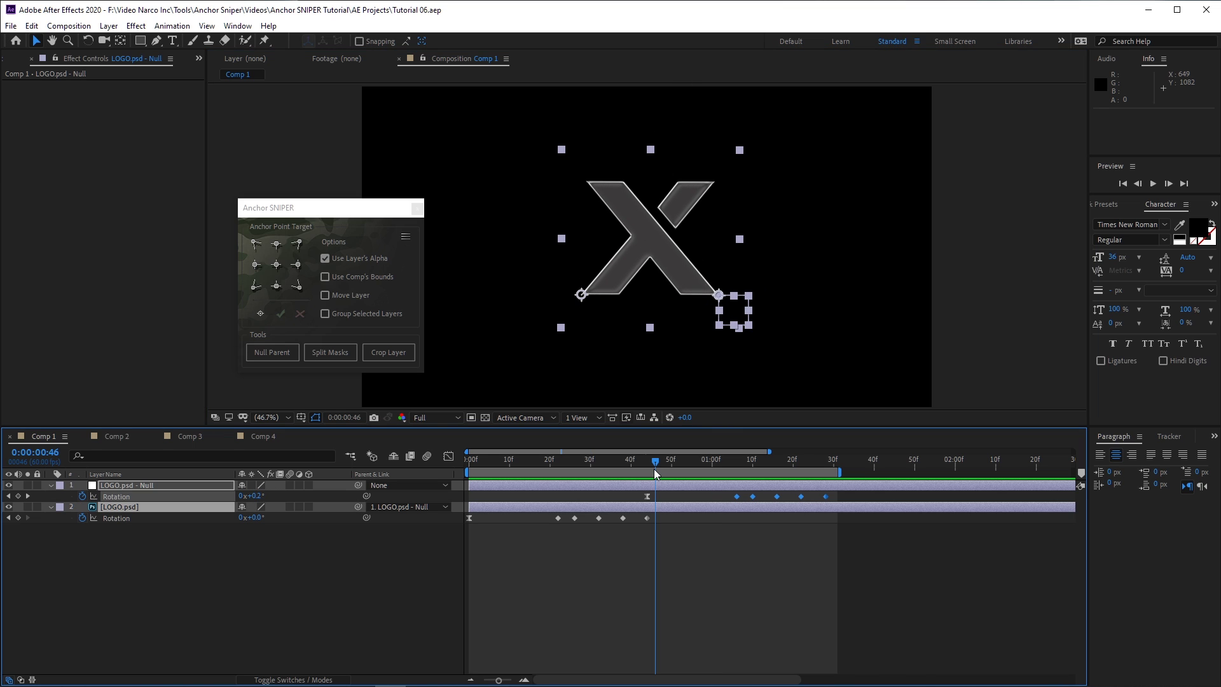
left_click(546, 543)
key("space")
left_click(827, 464)
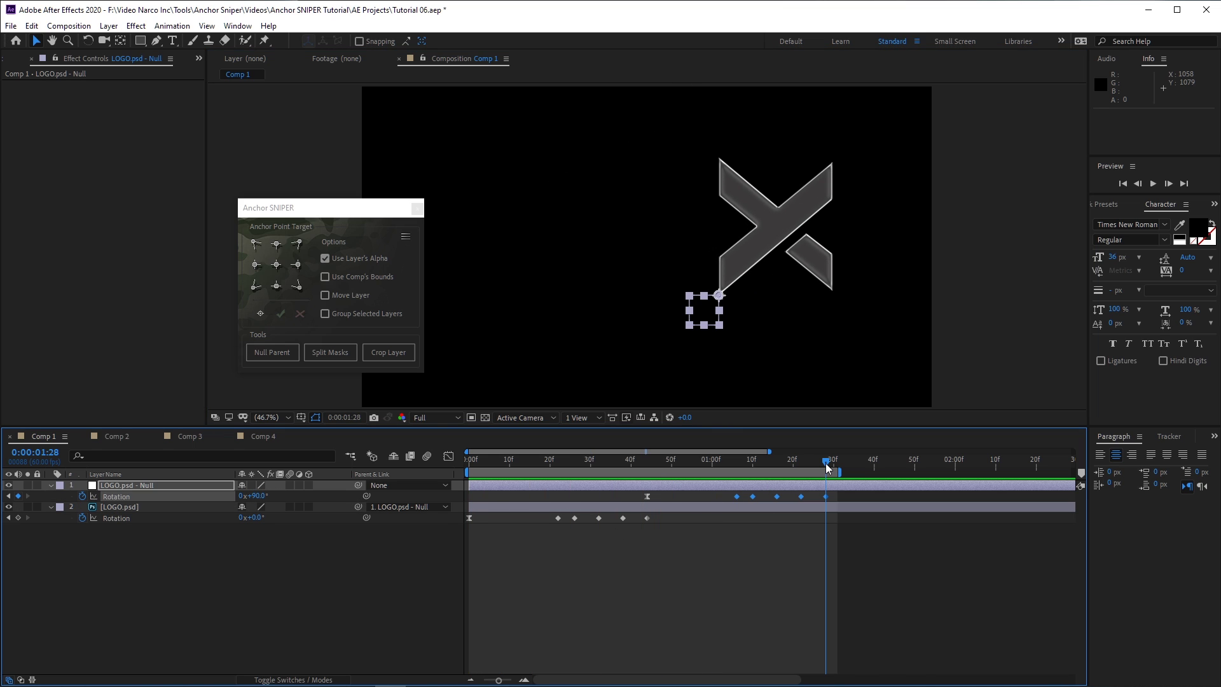
Undo the rotation change and cancel a new Null Parent attempt
key("ctrl+z")
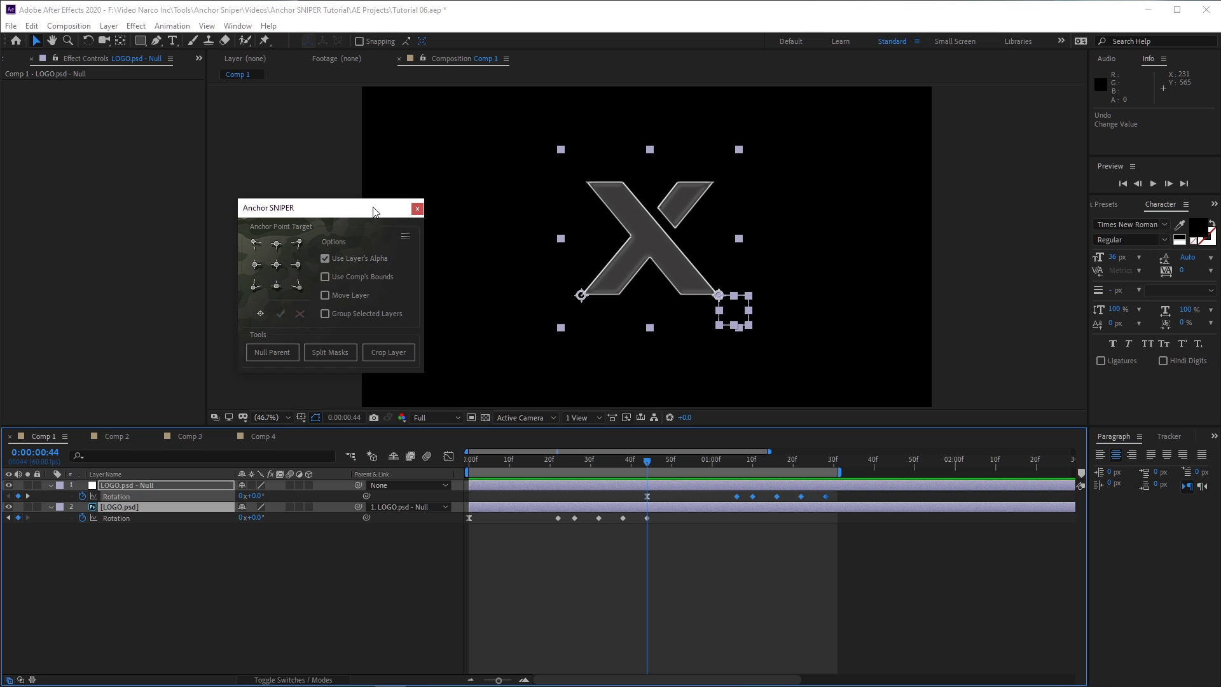
left_click(280, 359)
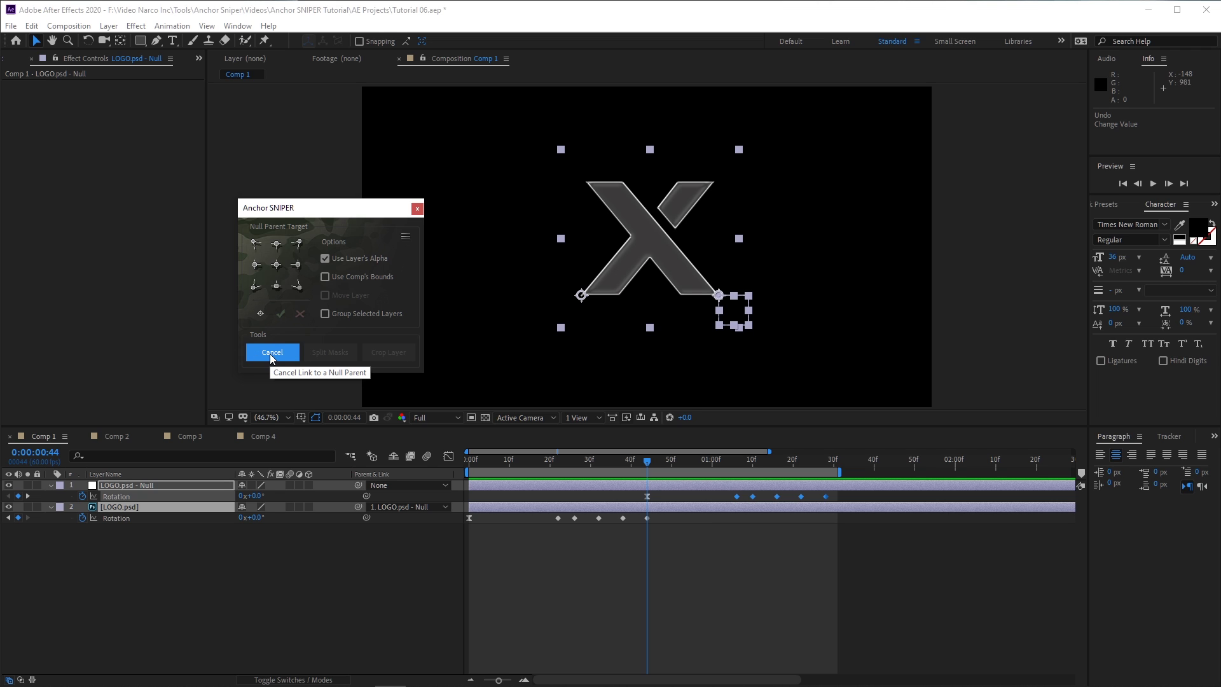
left_click(274, 358)
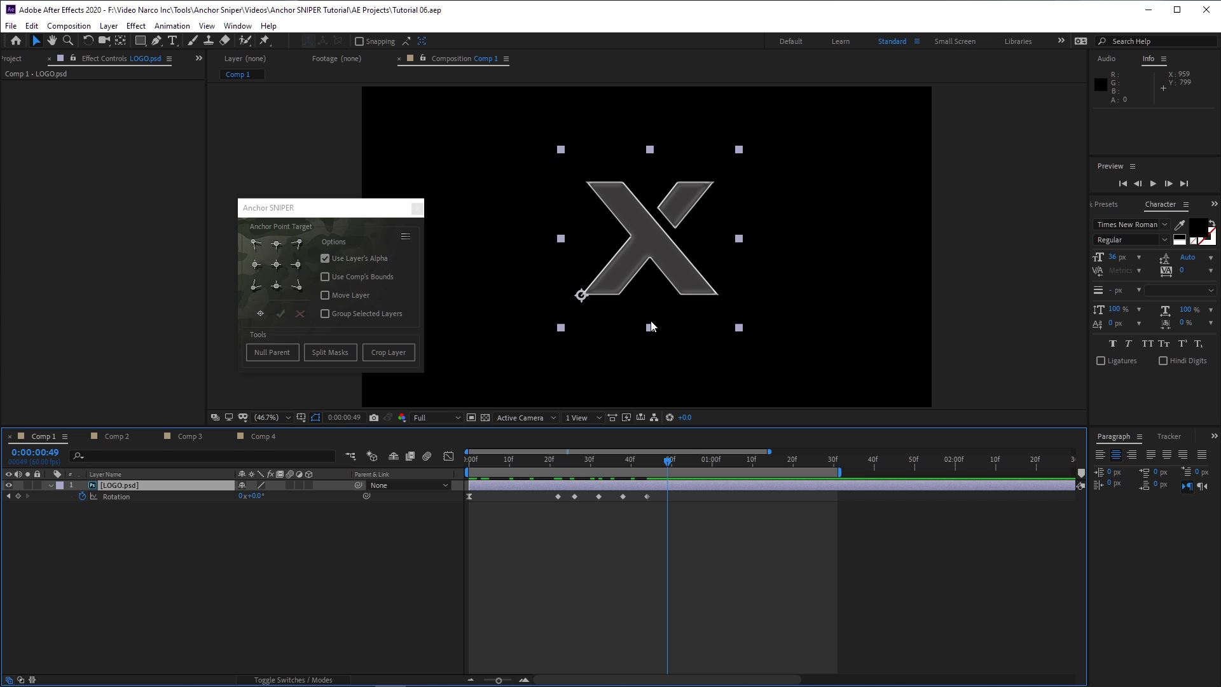
Draw two closed Pen masks over the X on LOGO.psd, one left piece and one right
key("g")
left_click(604, 136)
left_click(728, 303)
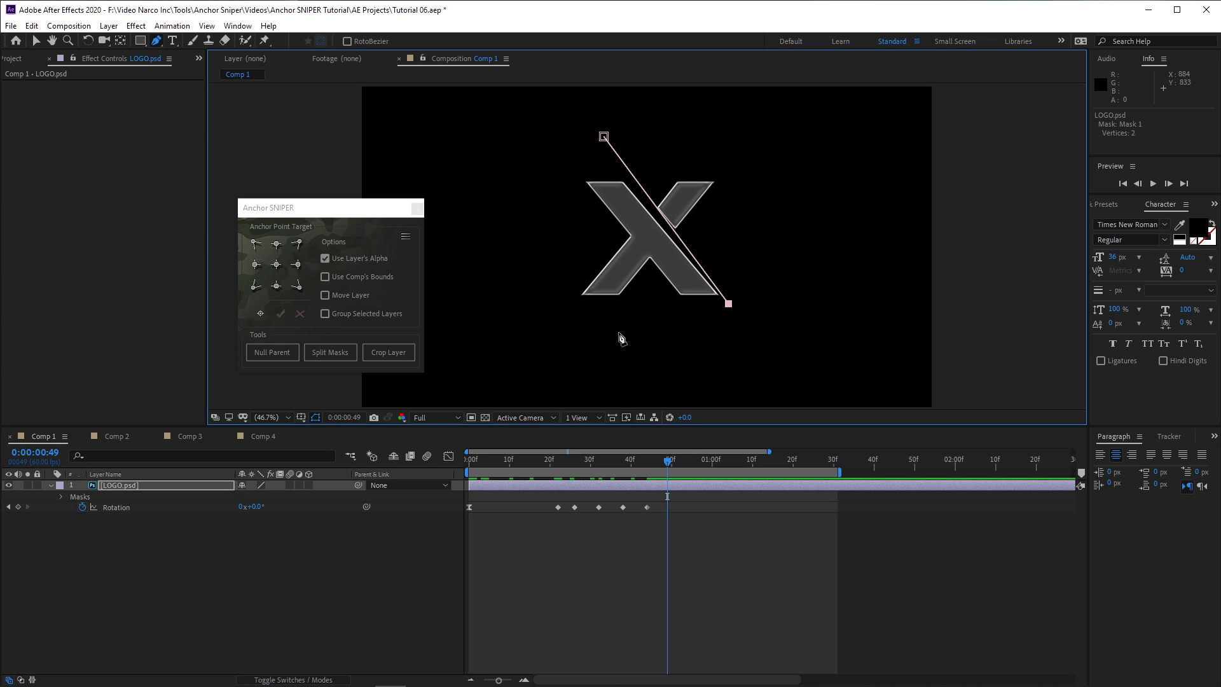
left_click(562, 313)
left_click(552, 172)
left_click(603, 136)
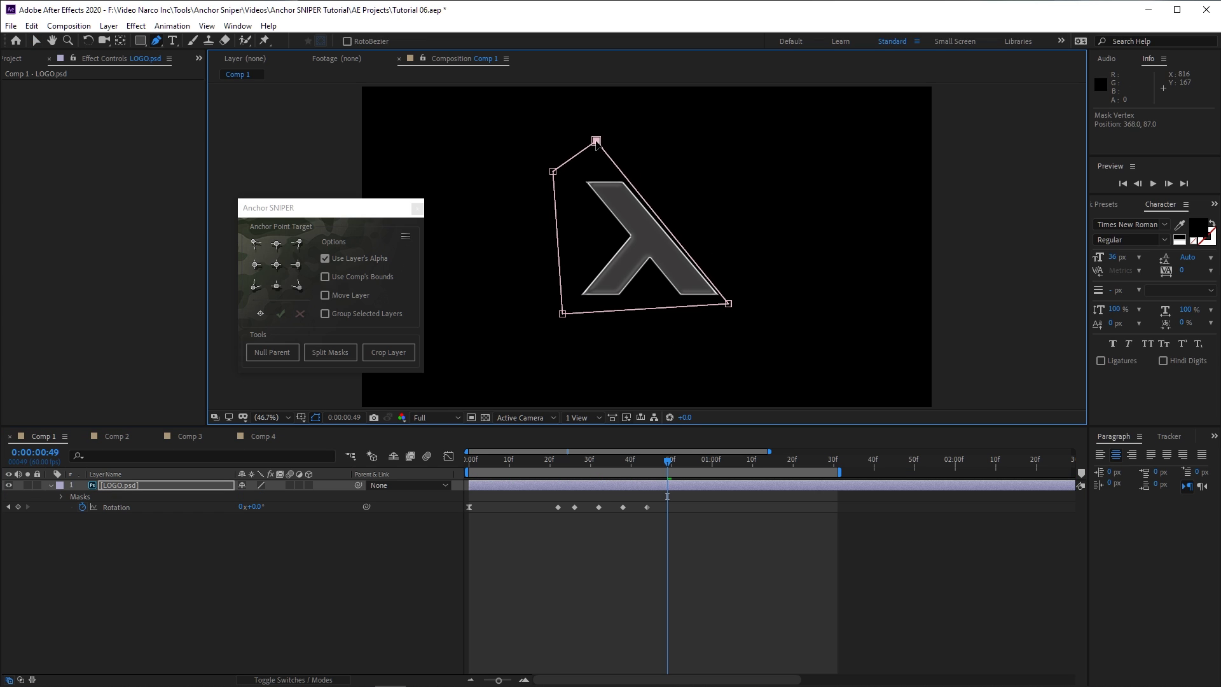
left_click(583, 128)
left_click(796, 300)
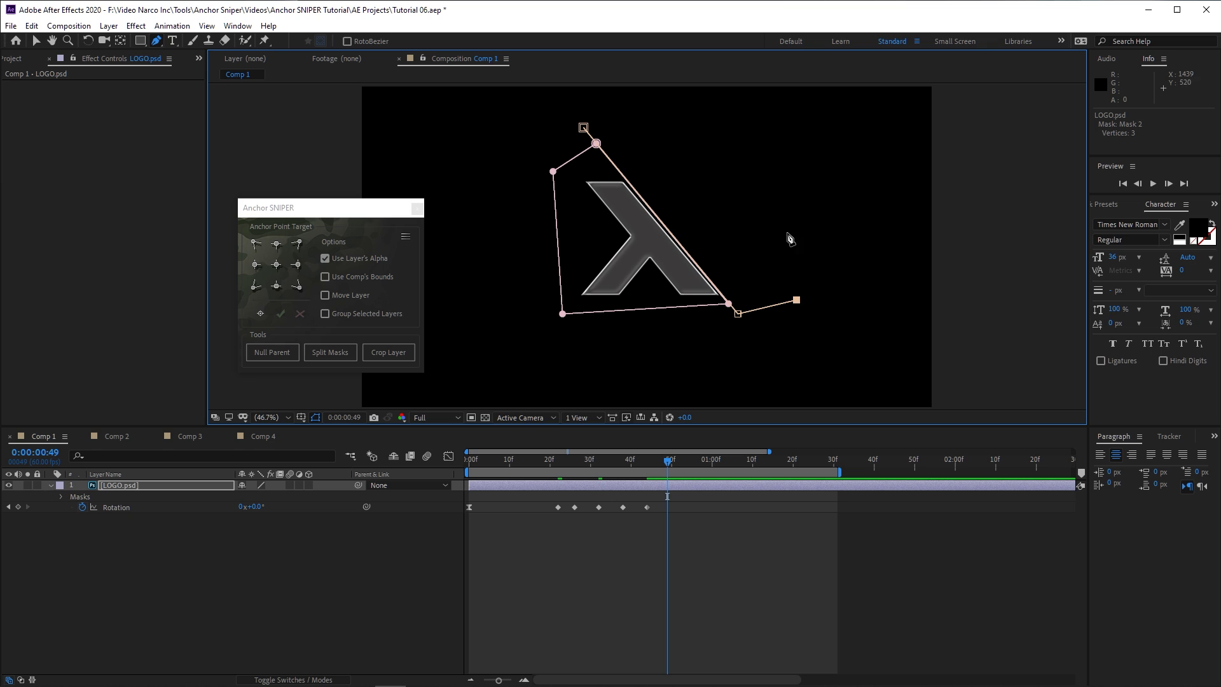
left_click(763, 146)
left_click(584, 127)
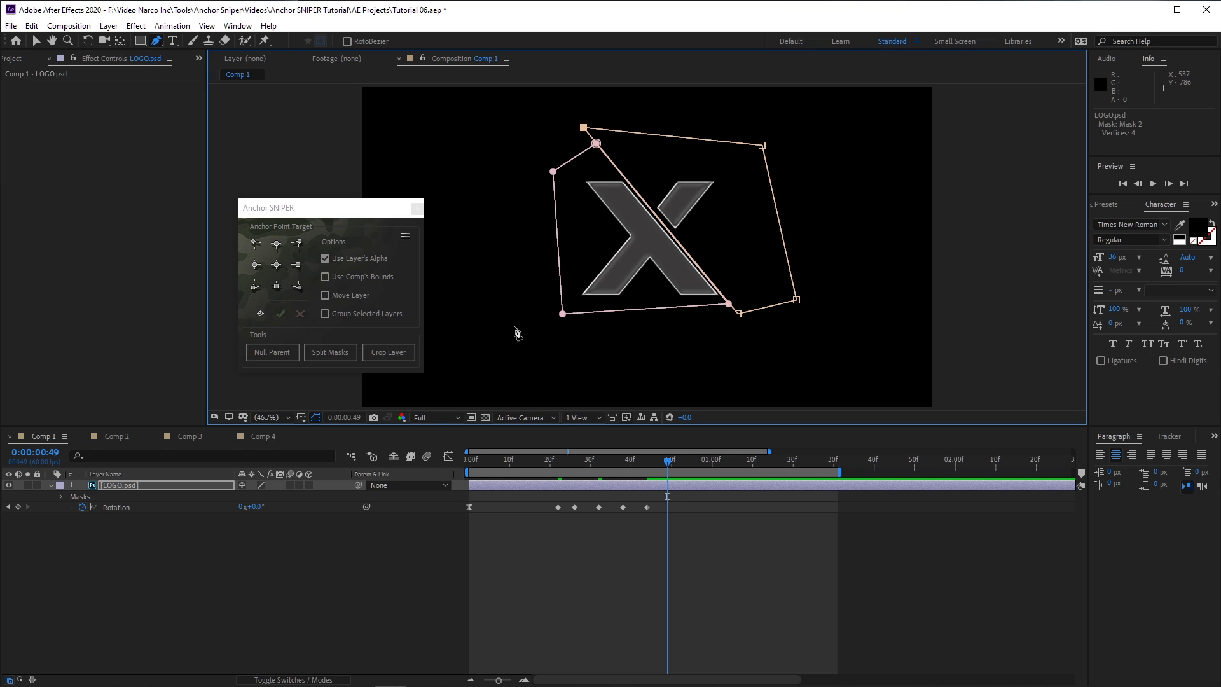
Split the masks into LOGO.psd - Mask 1 and Mask 2 layers and reveal their paths
left_click(333, 352)
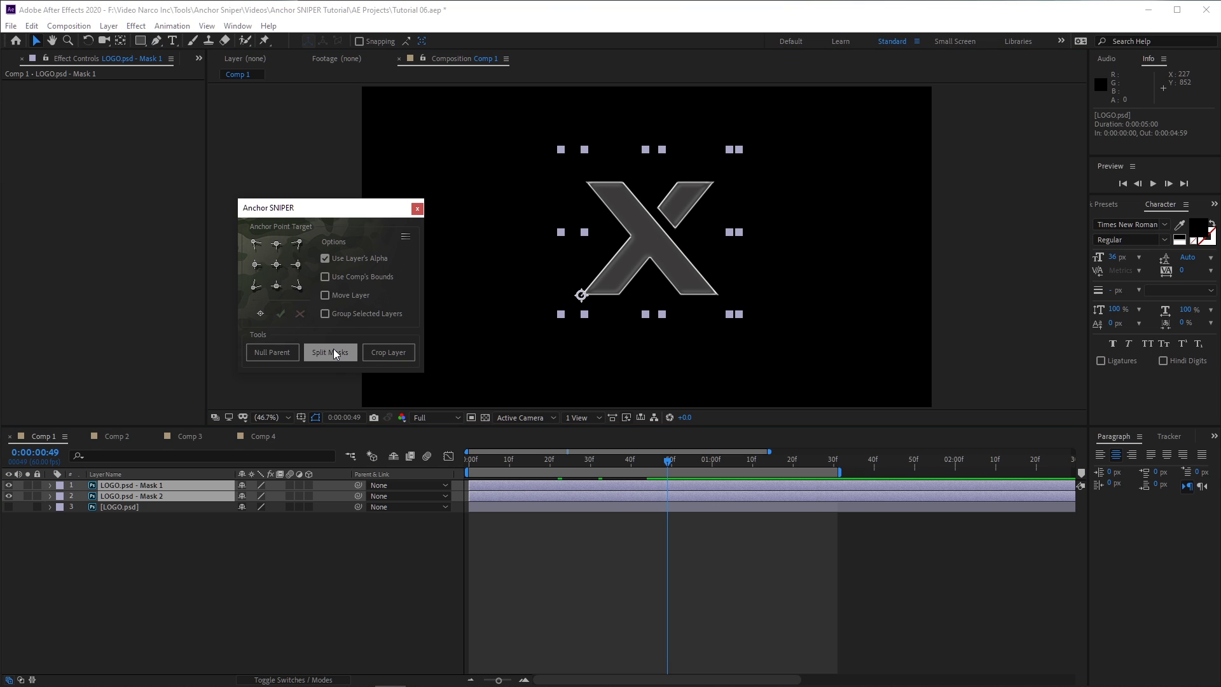
left_click(197, 500)
left_click(181, 487)
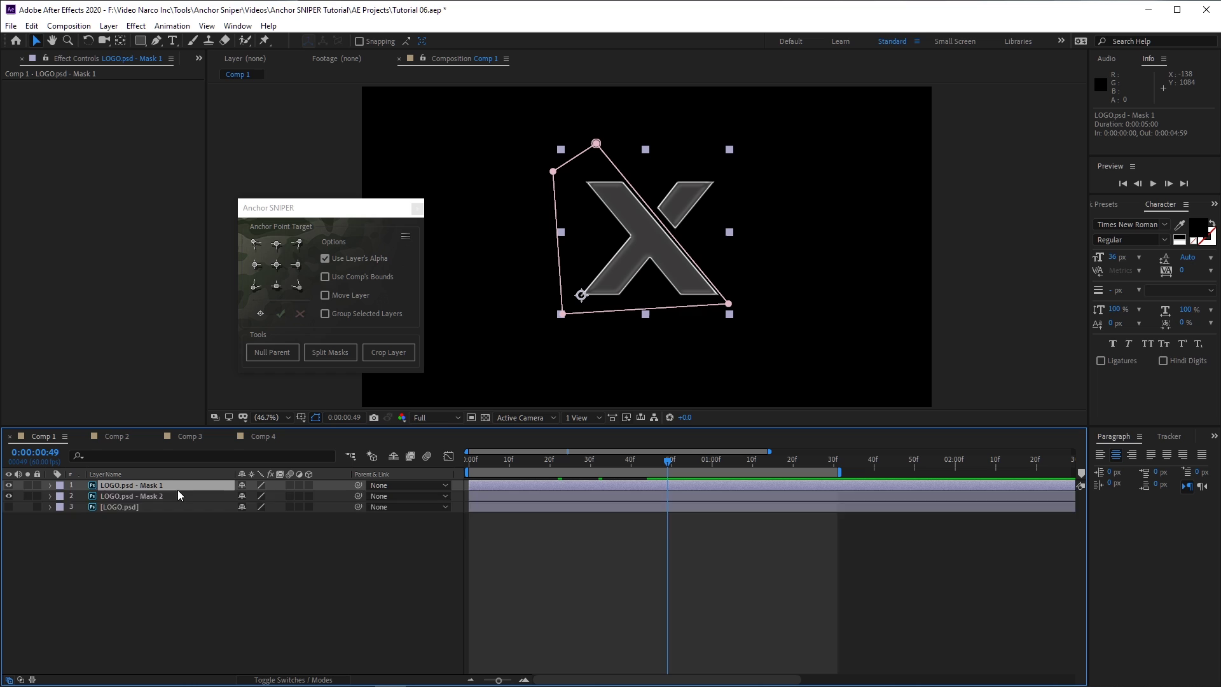
key("m")
left_click(162, 516)
key("m")
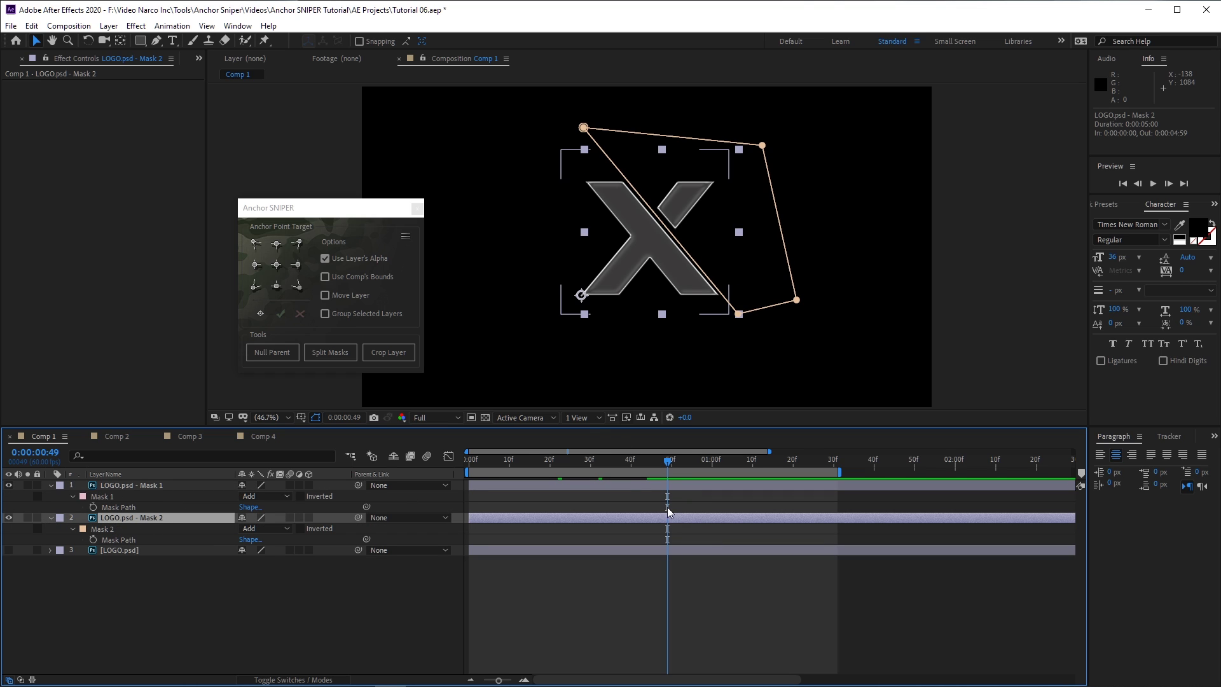
Set Mask 2's anchor to Top Right, preview, and inspect the original LOGO.psd's masks
left_click(278, 265)
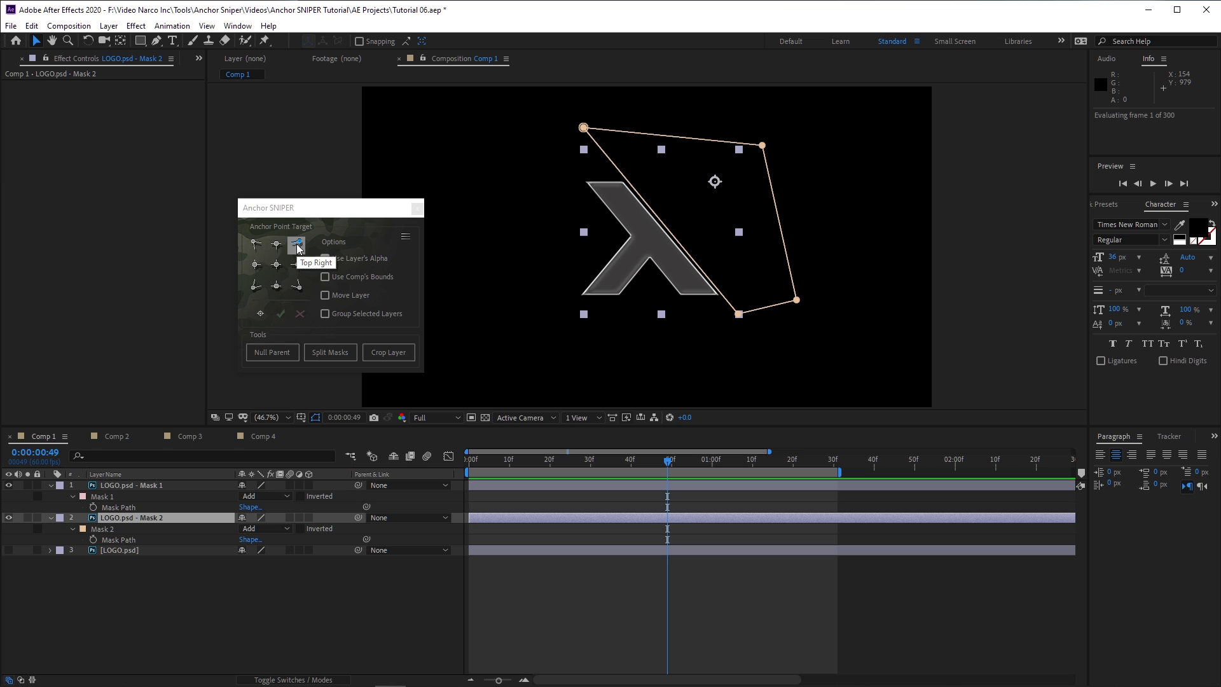
key("space")
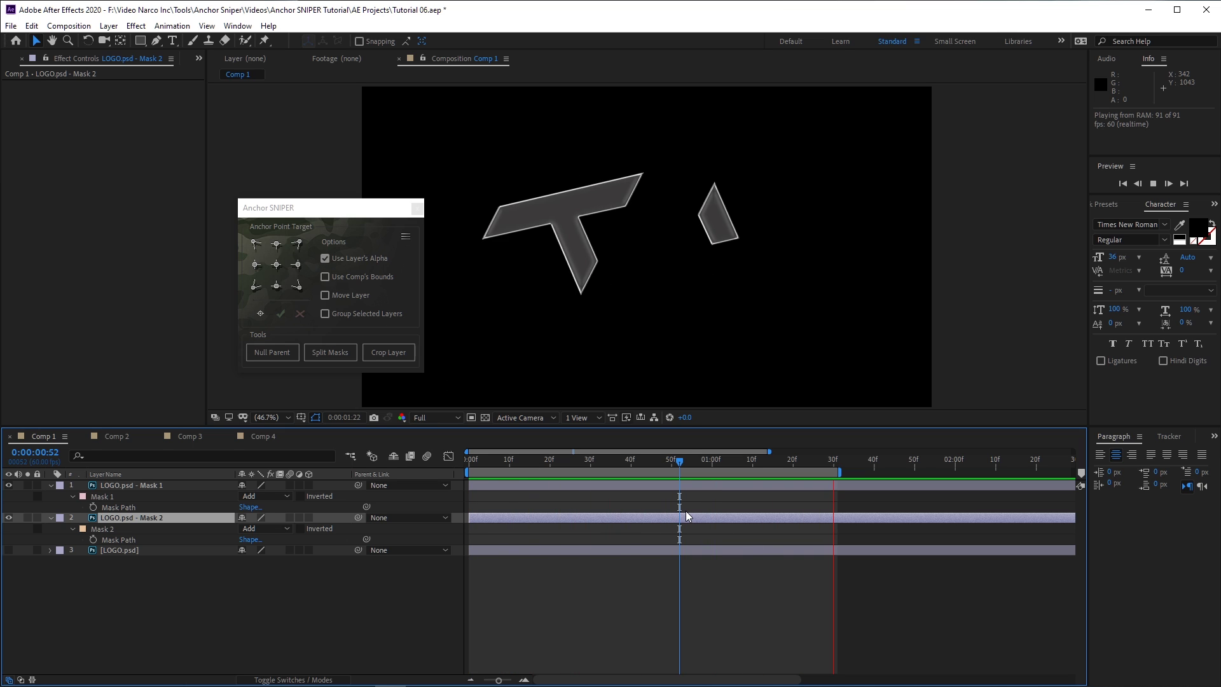
left_click(694, 489, "shift")
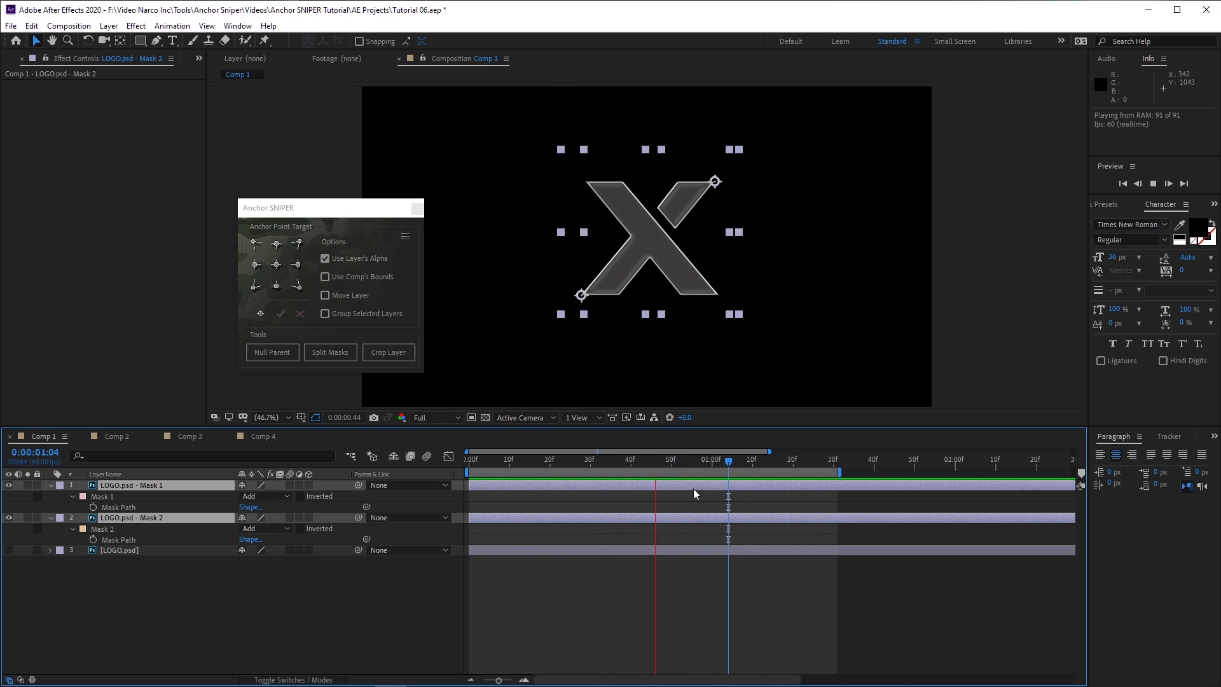
key("space")
left_click(711, 551)
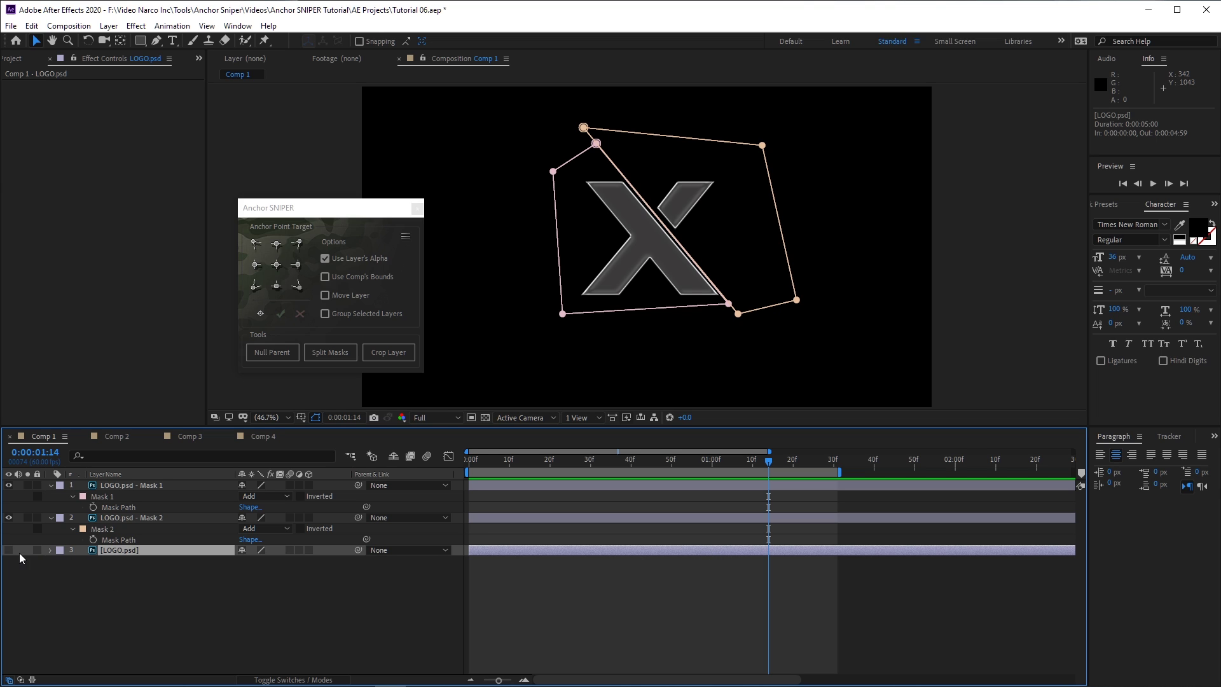
key("m")
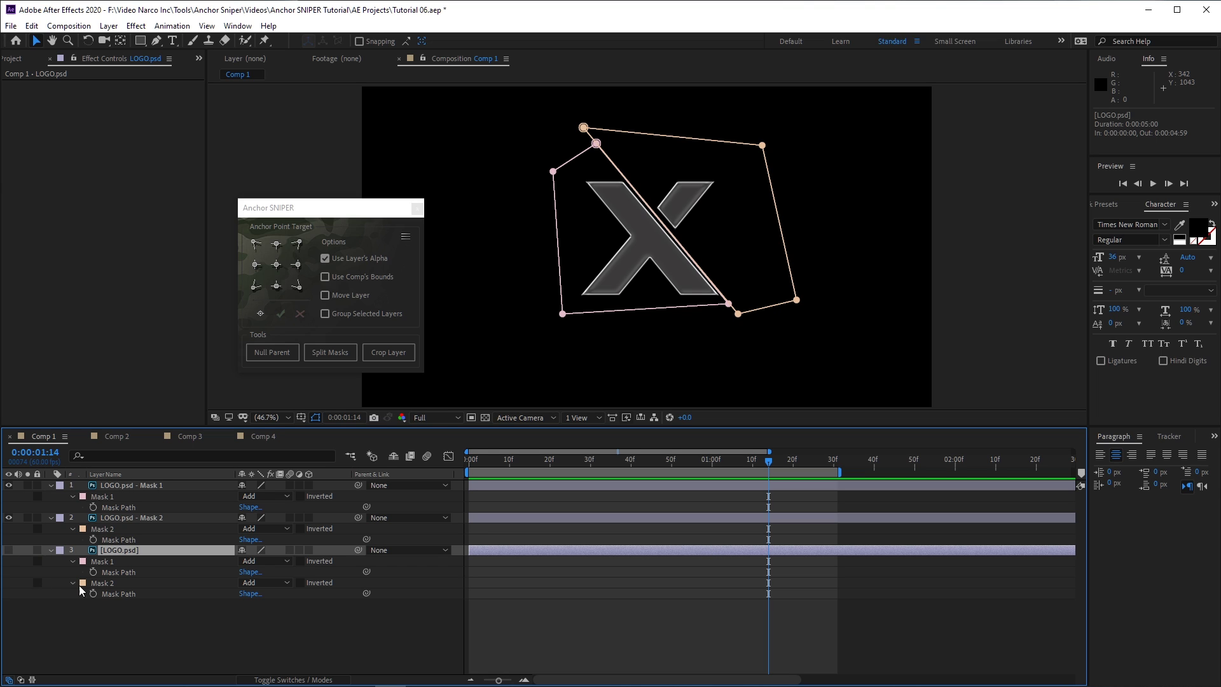
left_click(51, 551)
Crop both mask layers into trimmed precomps and inspect Mask 1 Cropped before returning to Comp 1
left_click_drag(91, 567, 135, 518)
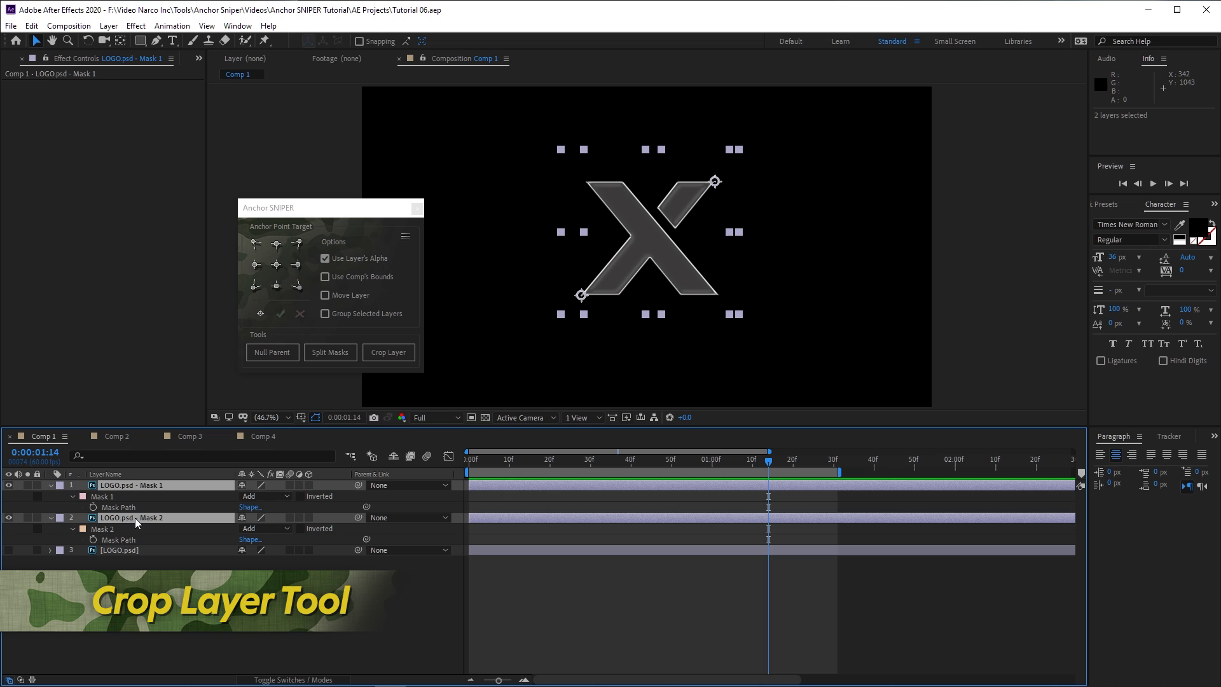
left_click(377, 358)
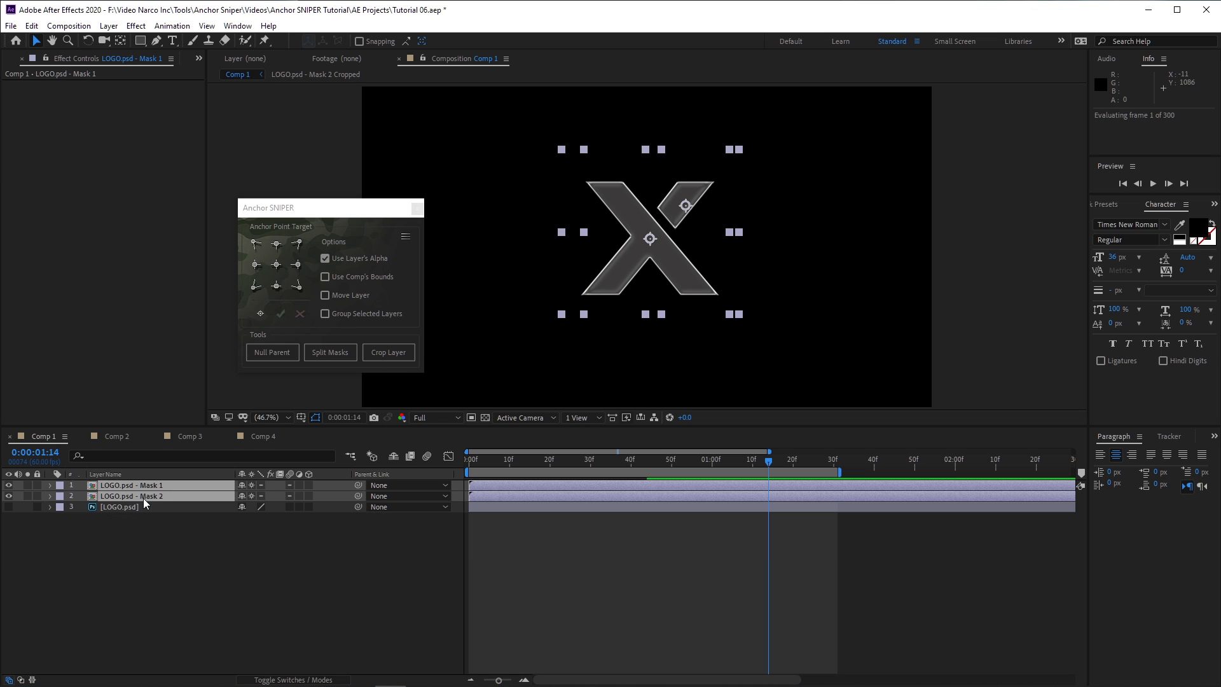
double_click(158, 487)
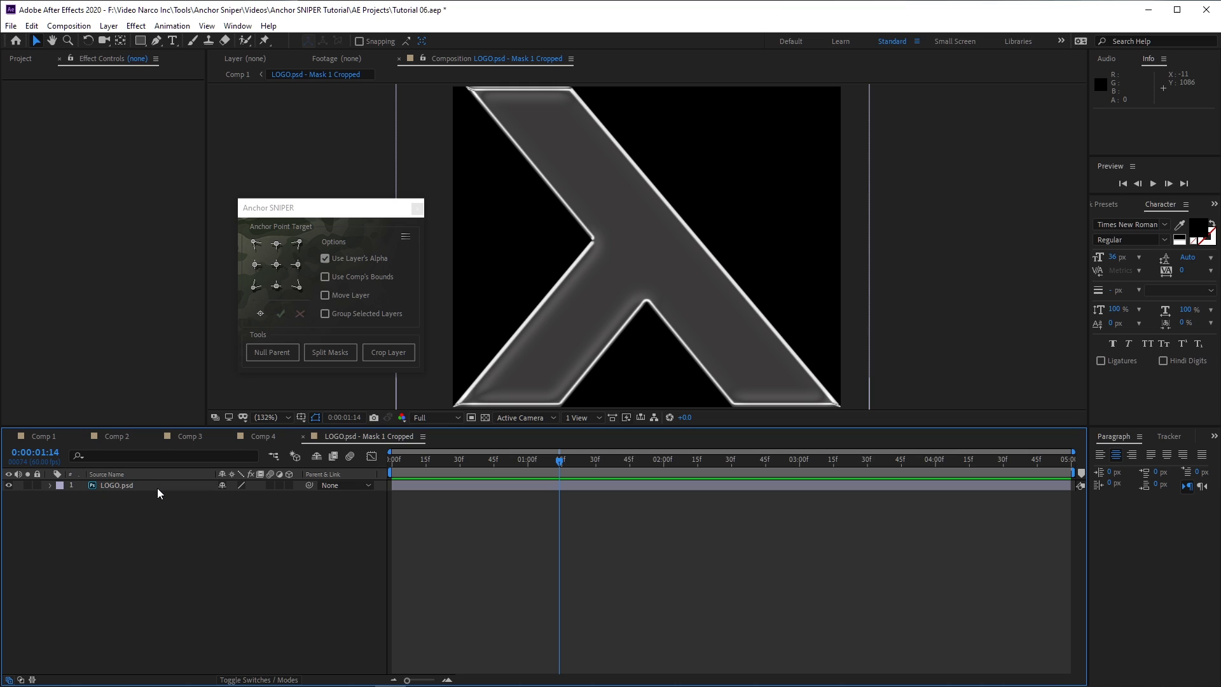
left_click(157, 487)
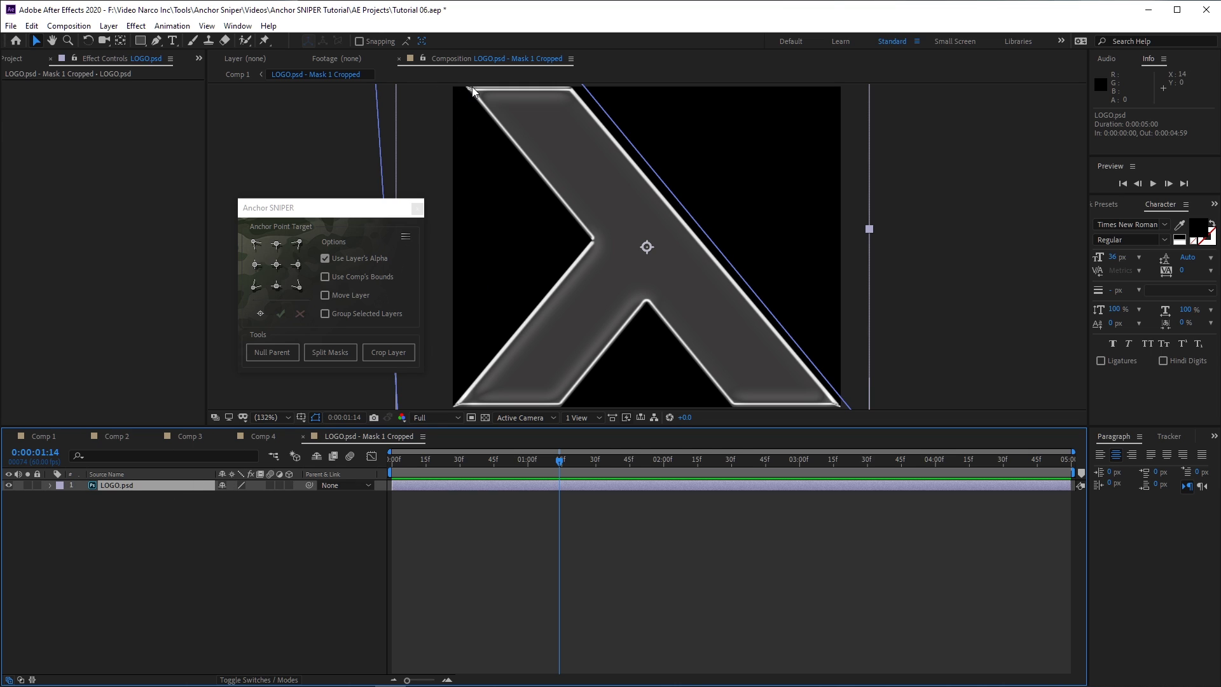
key("comma")
key("comma")
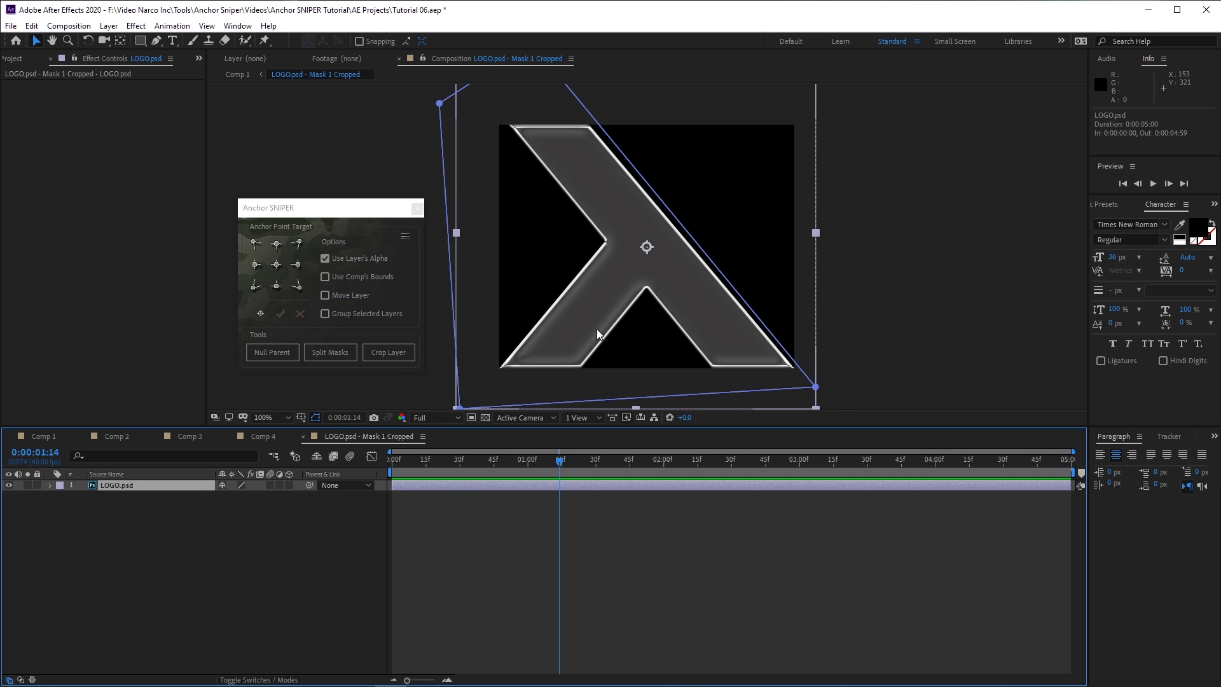
left_click(277, 456)
left_click(239, 465)
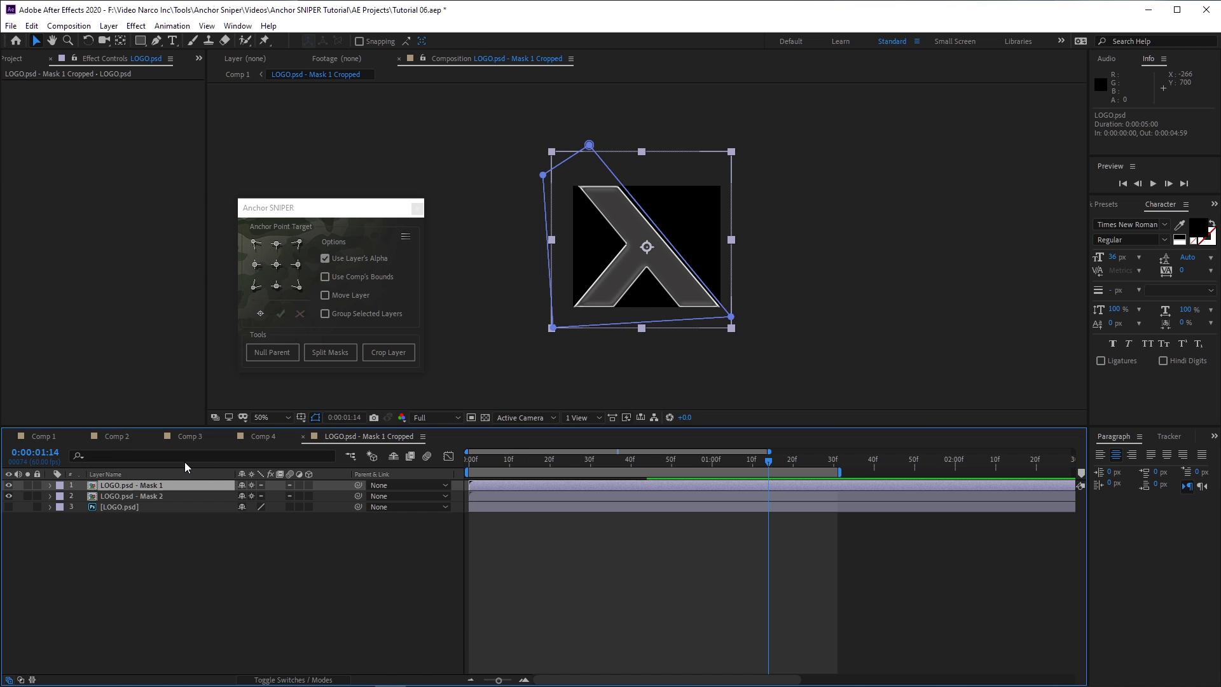
Inspect the Mask 2 Cropped precomp's mask, then return to Comp 1 and select Mask 1
left_click(177, 495)
double_click(177, 495)
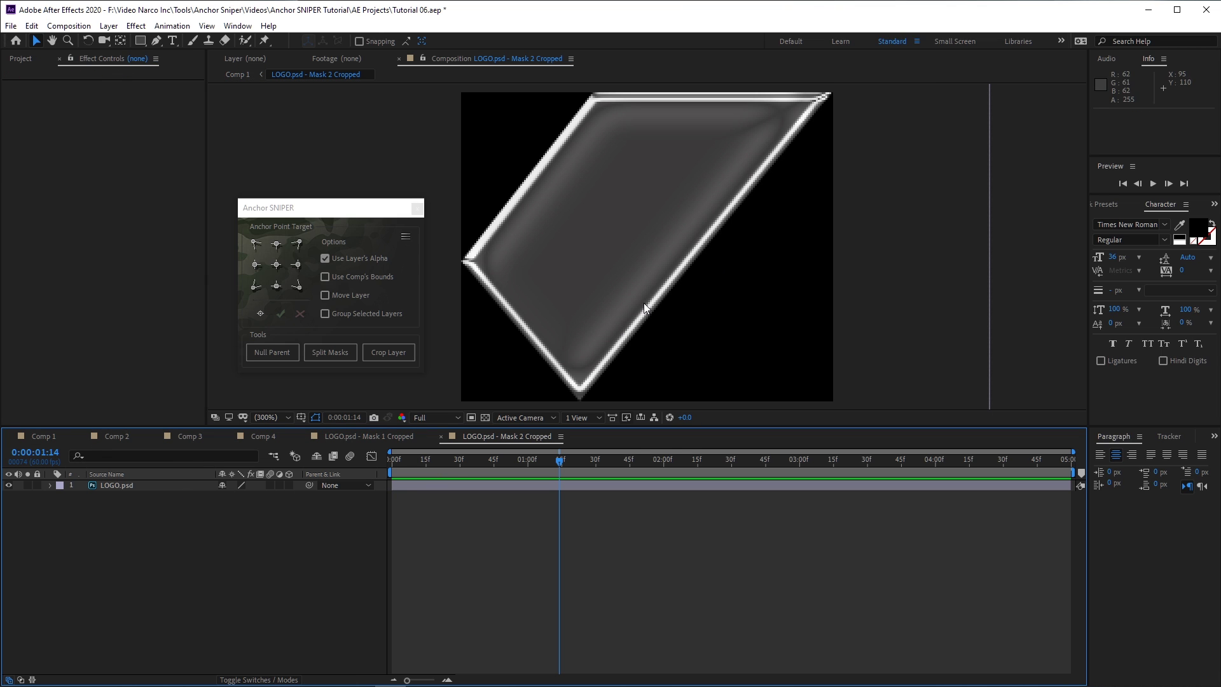
key("comma")
key("comma")
left_click(560, 487)
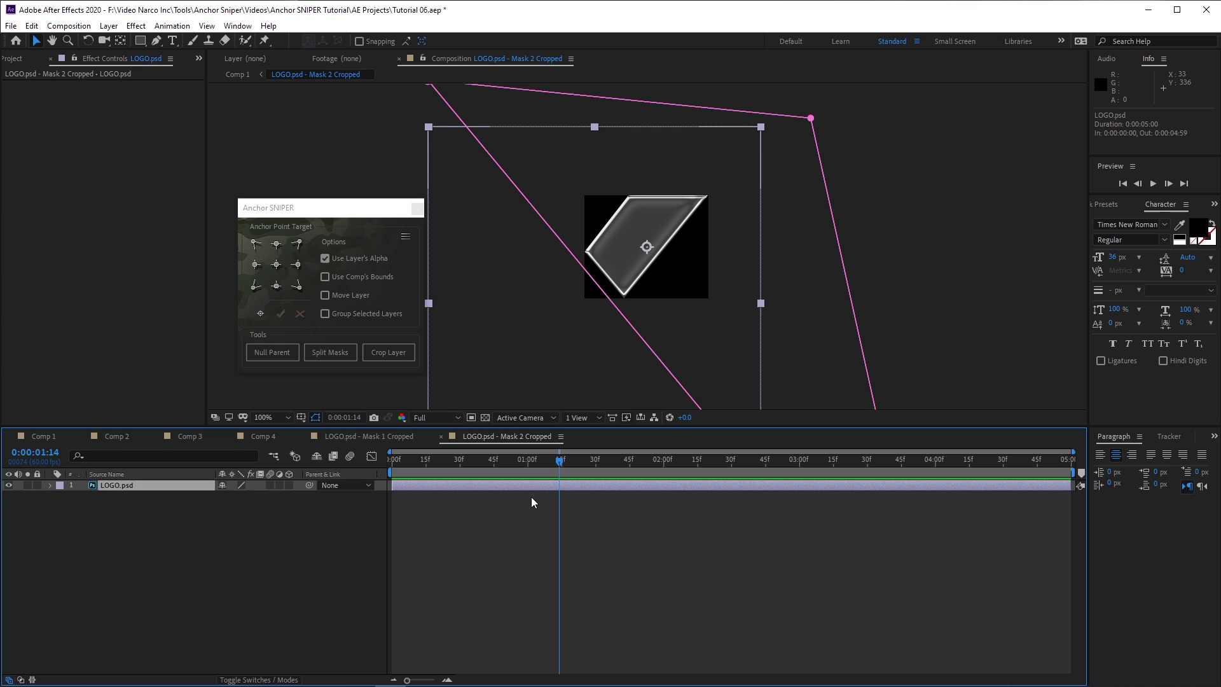
key("m")
left_click(159, 521)
left_click(274, 456)
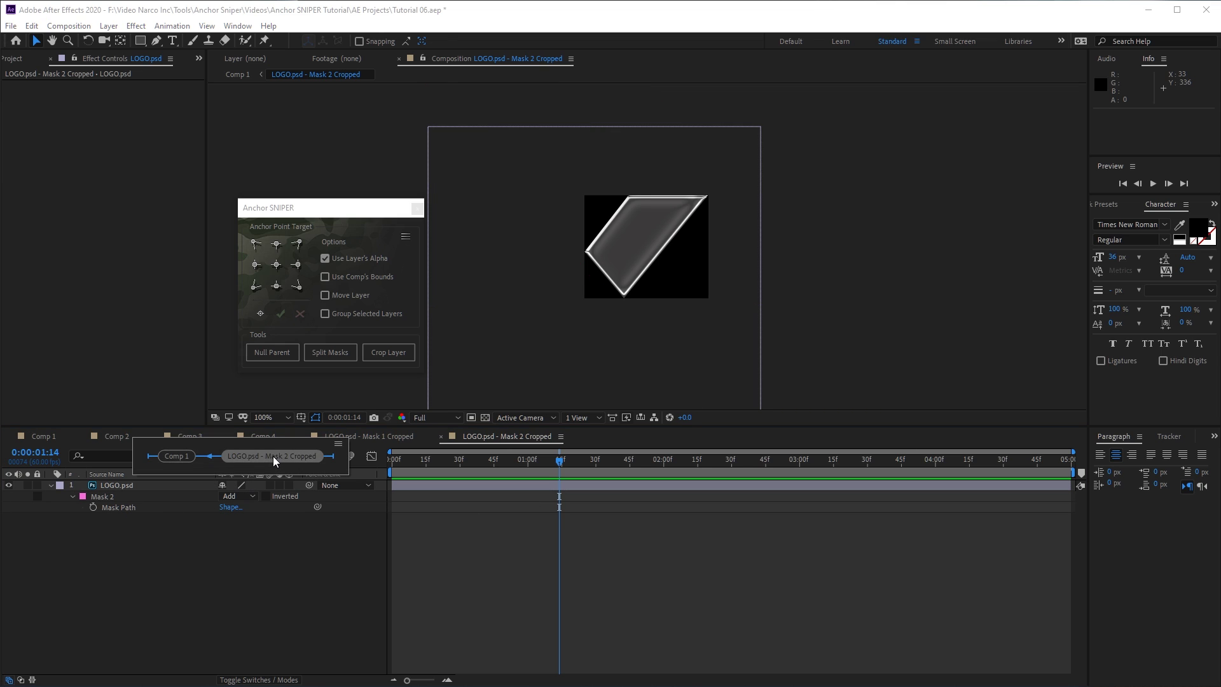
left_click(162, 451)
left_click(213, 485)
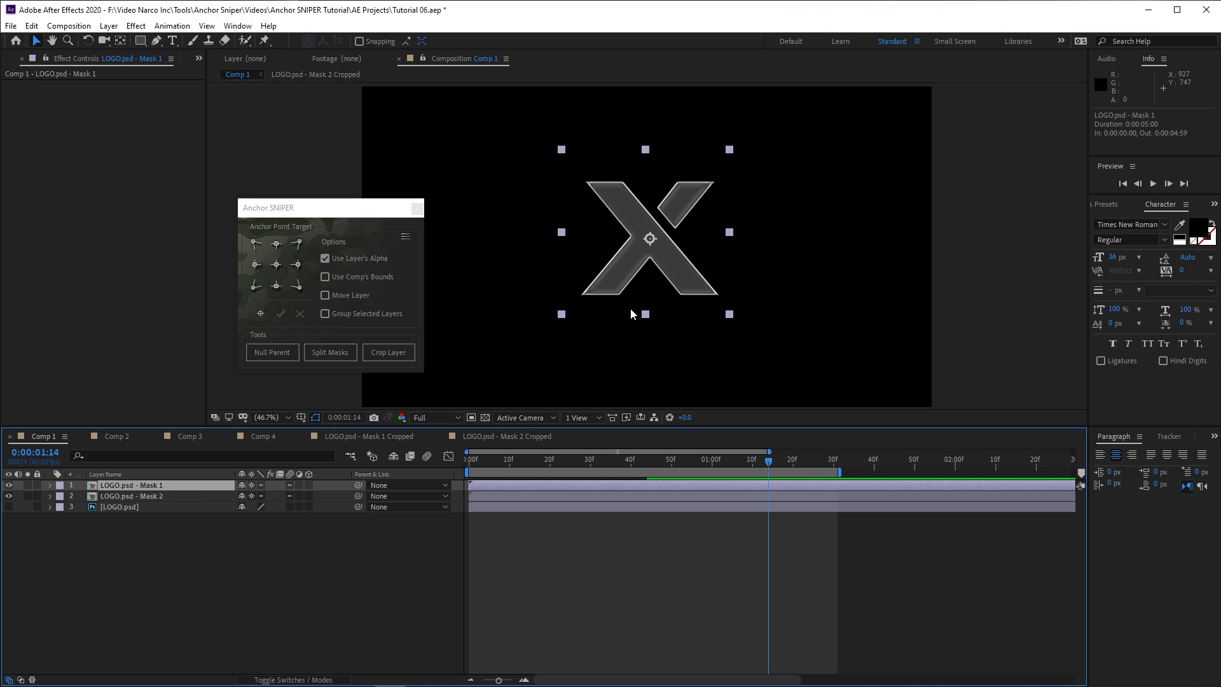
Toggle Continuously Rasterize off, then back on, for Mask 1 and Mask 2, comparing their bounds
left_click(197, 495)
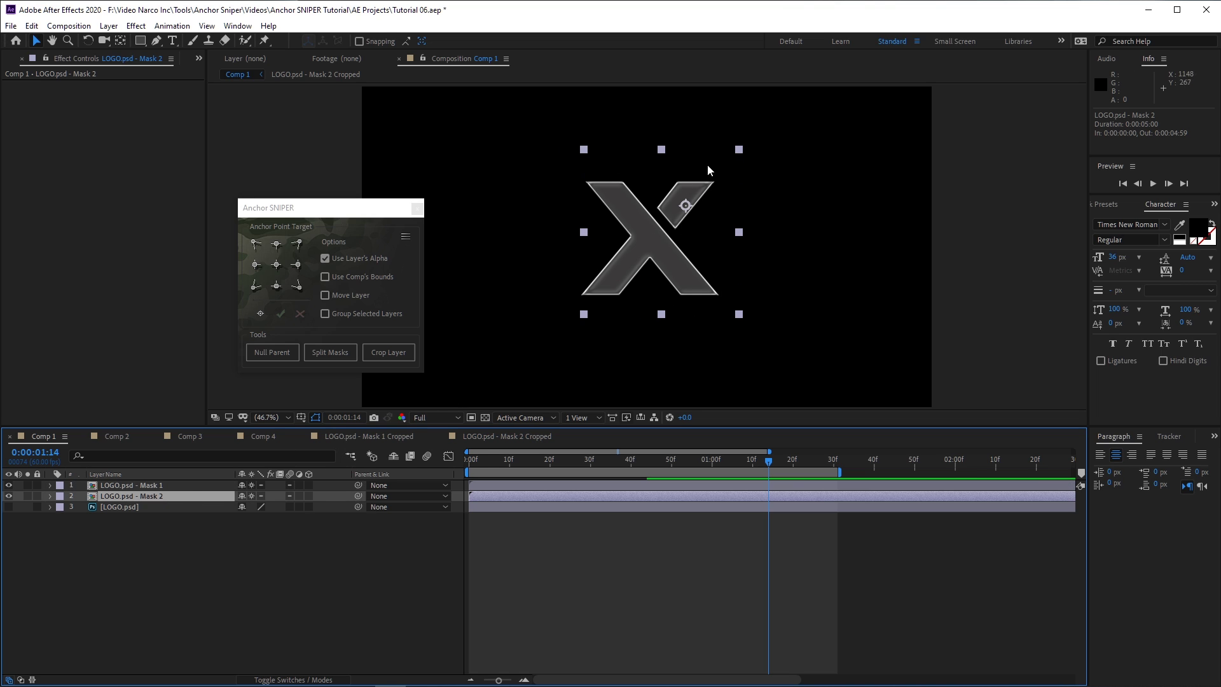
left_click(252, 486)
left_click(252, 495)
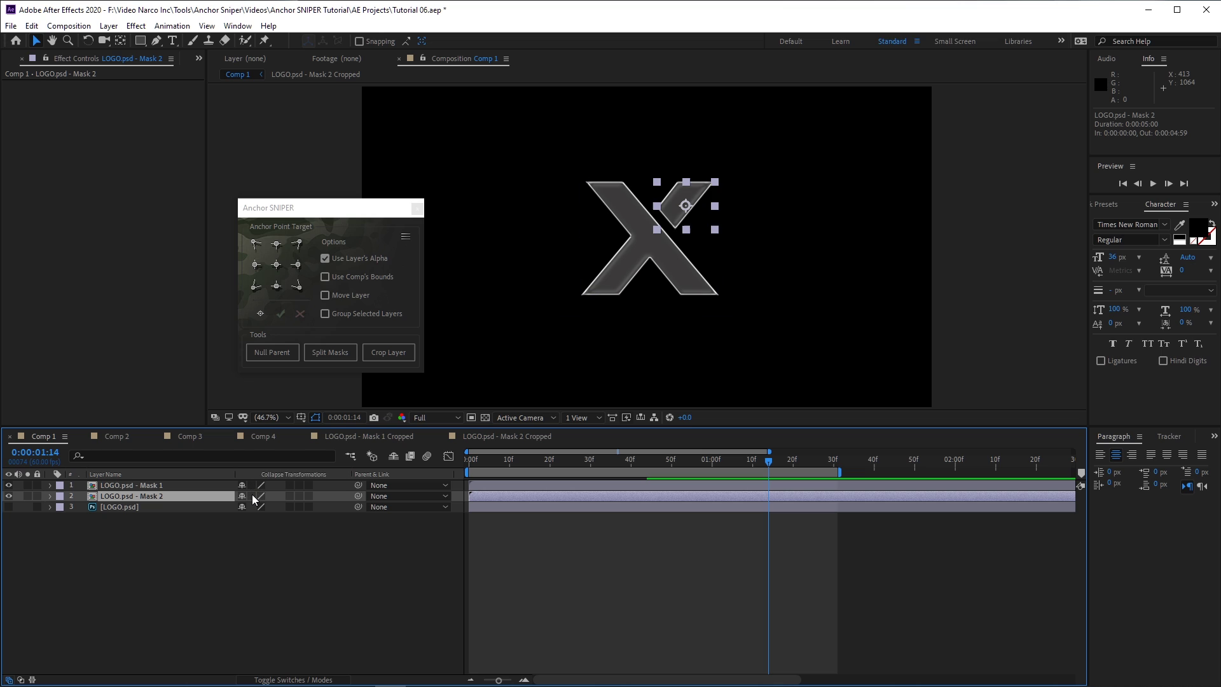
left_click(215, 487)
left_click(212, 496)
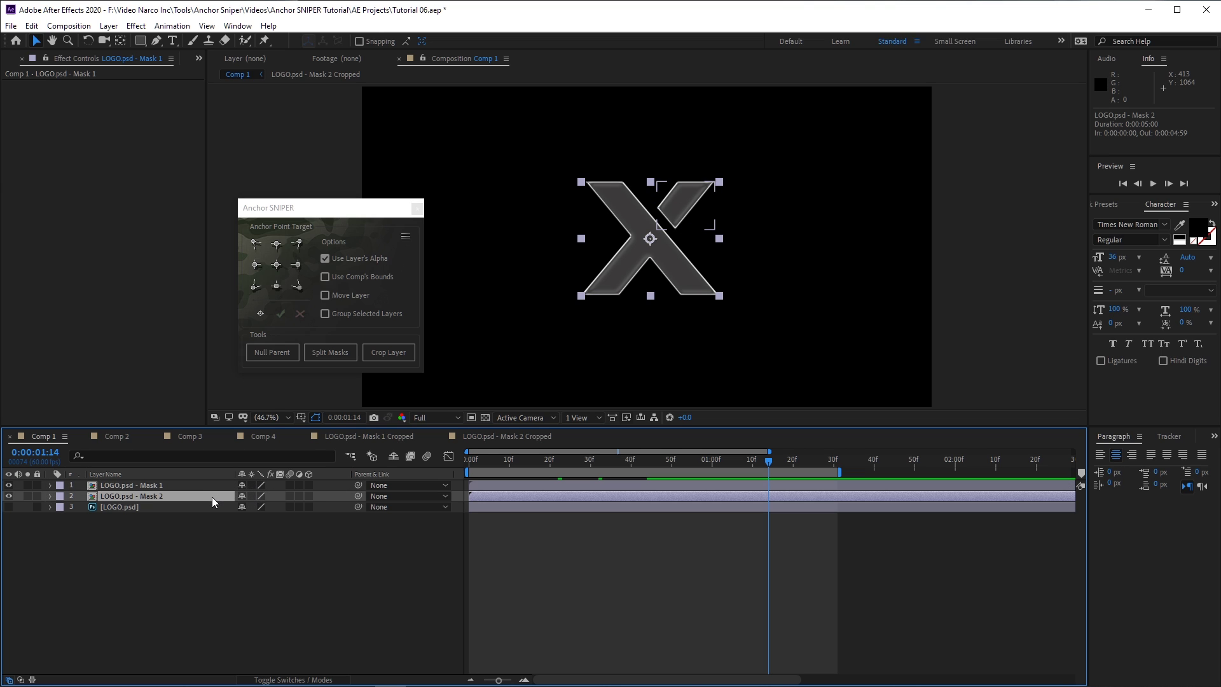
left_click(213, 487)
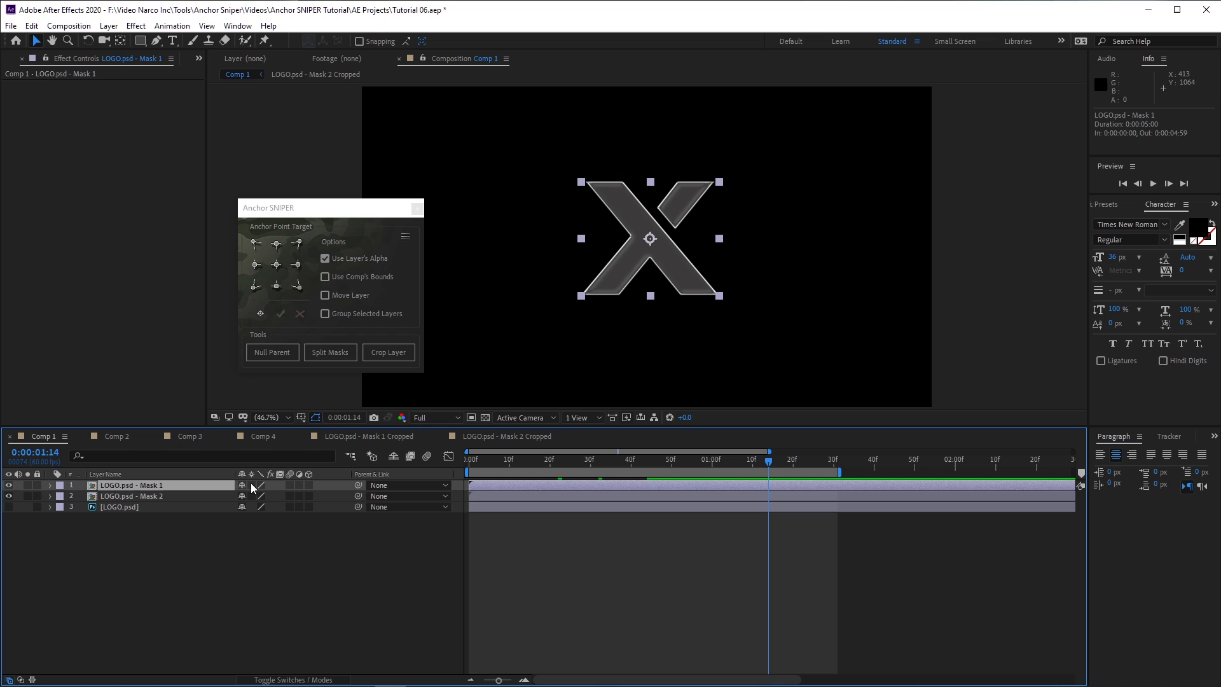
left_click(251, 485)
left_click(251, 496)
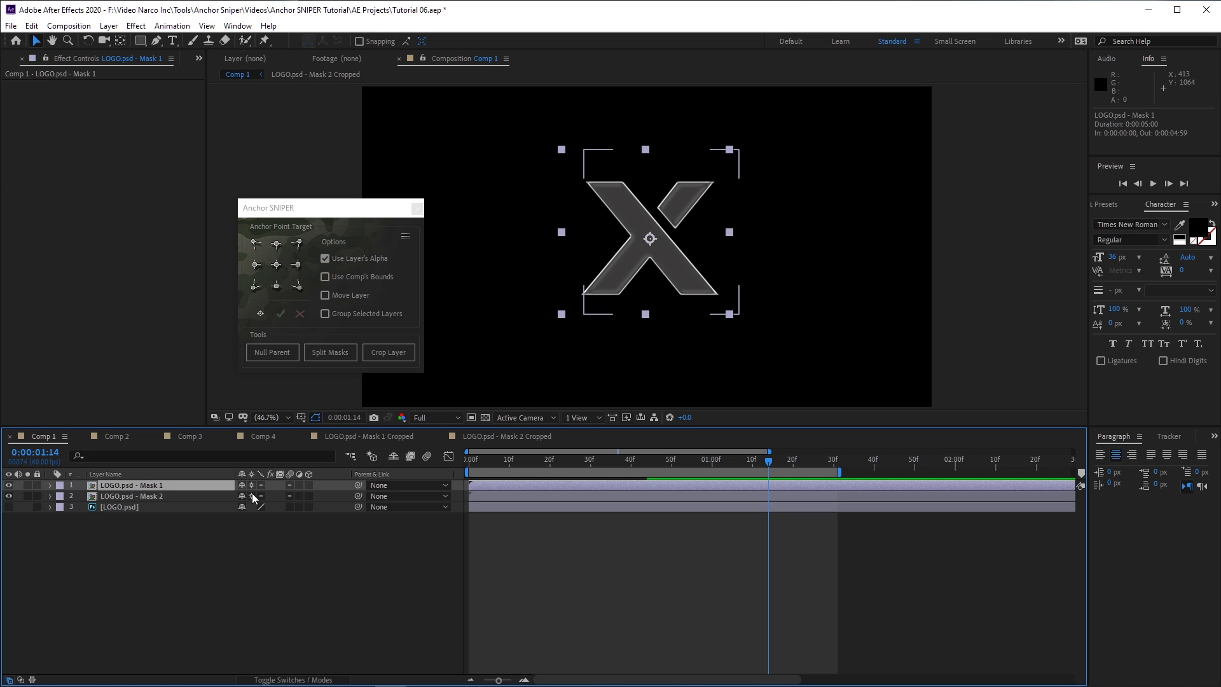
left_click(223, 497)
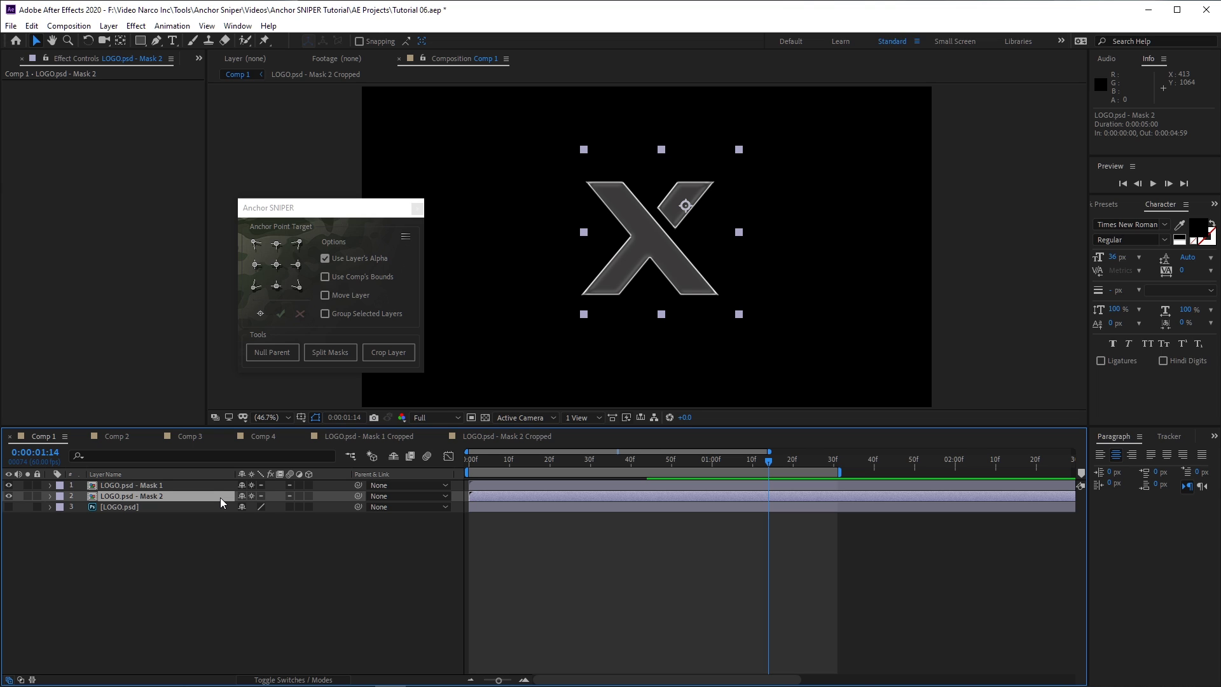
Undo the split mask layers and set Anchor SNIPER to Use Comp's Bounds instead of layer alpha
left_click(355, 215)
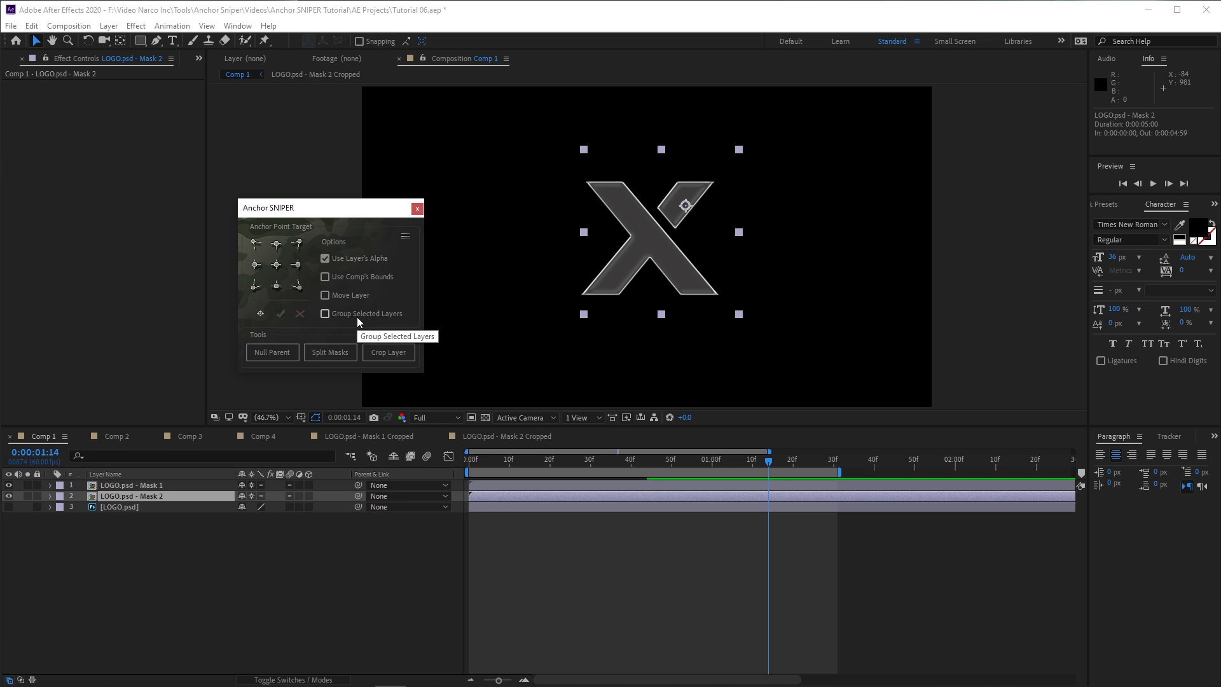
key("ctrl+z")
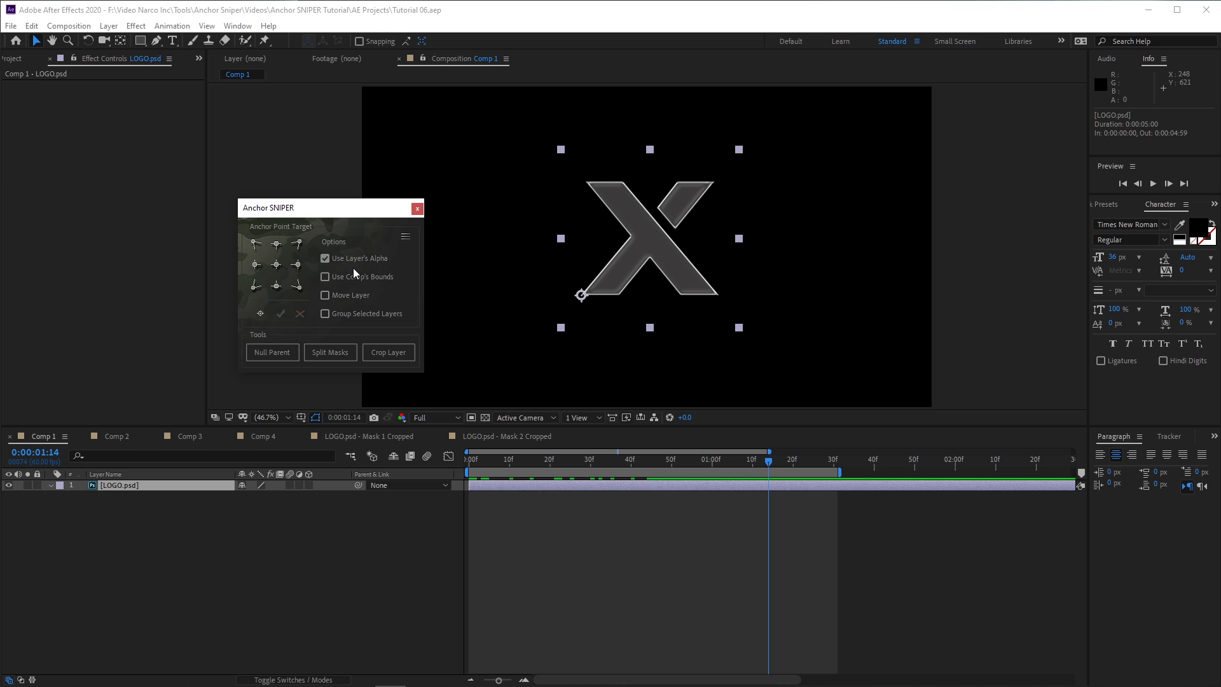
left_click(374, 260)
left_click(359, 277)
In Comp 4, centre the Still_Image layer's anchor point and preview the Scale animation
left_click(262, 439)
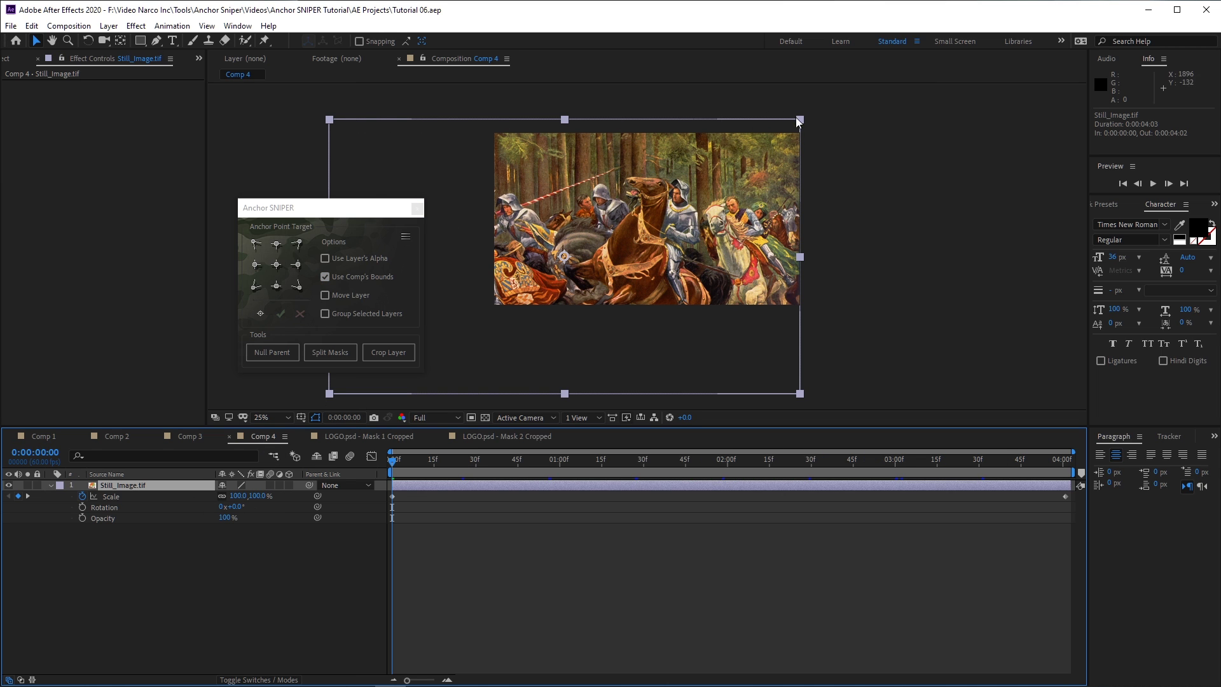
left_click(280, 268)
left_click(406, 484)
key("space")
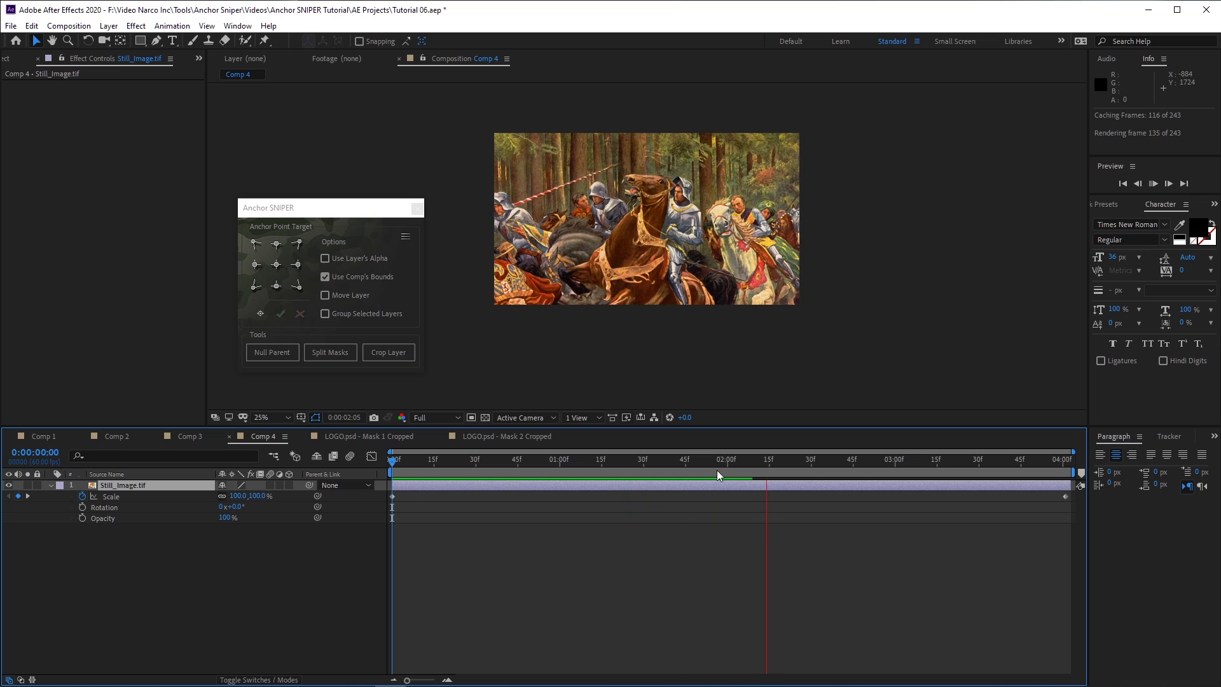
Back in Comp 1, turn off Use Comp's Bounds and turn on Move Layer
key("space")
left_click(48, 436)
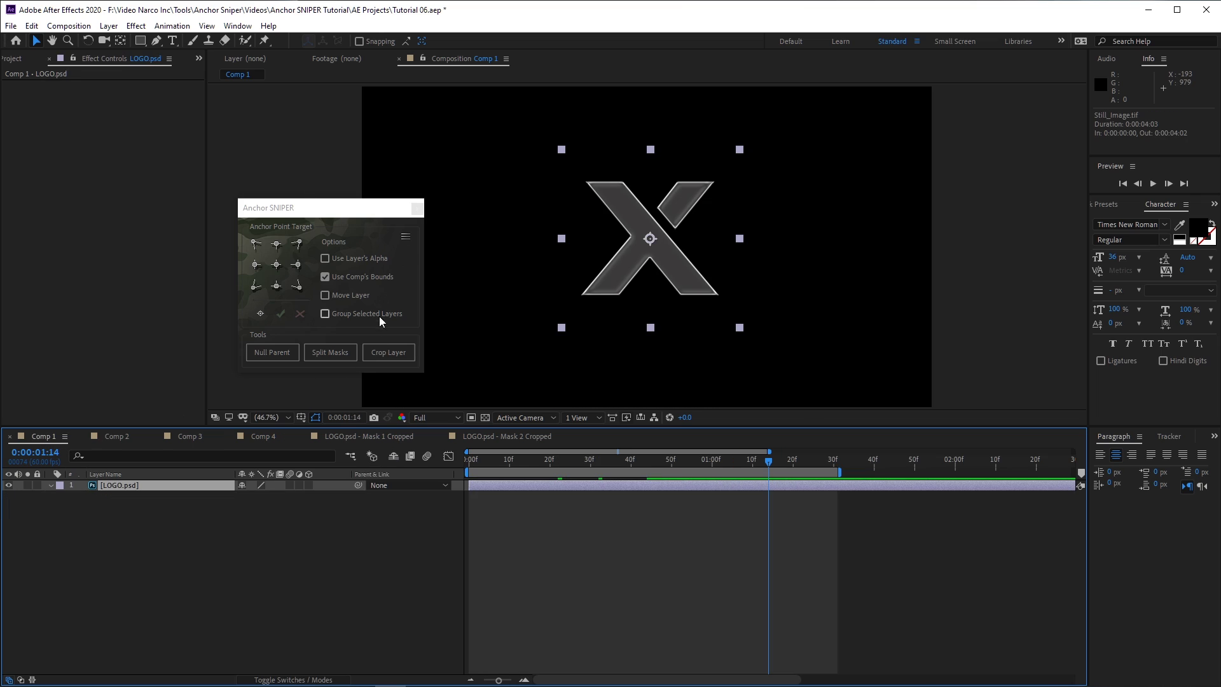
left_click(326, 277)
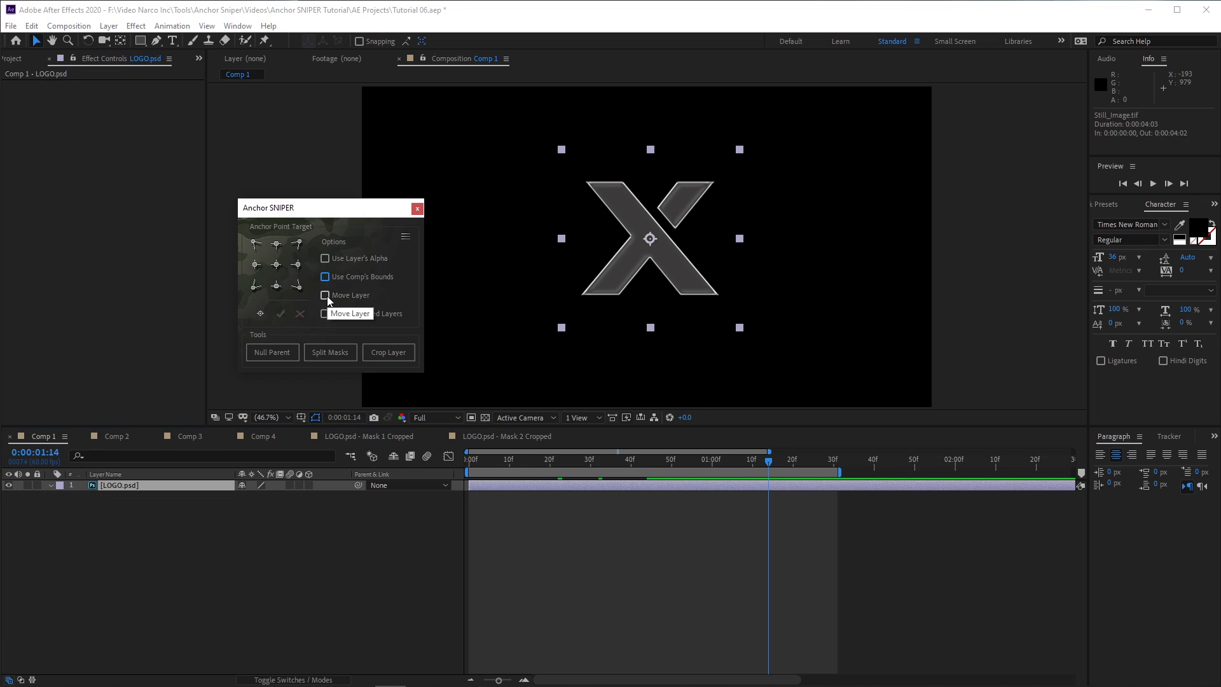
left_click(325, 295)
Move the X logo's anchor to top-right, top-left, middle-left, middle-right, then back to centre
left_click(297, 244)
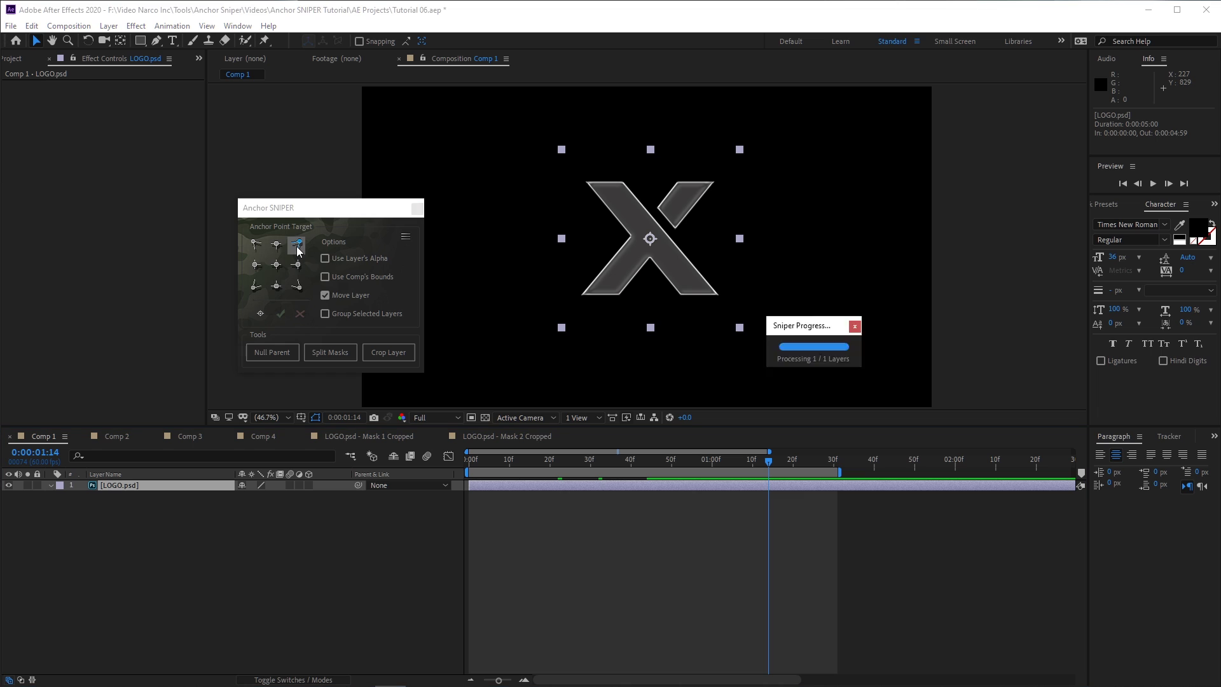
left_click(257, 245)
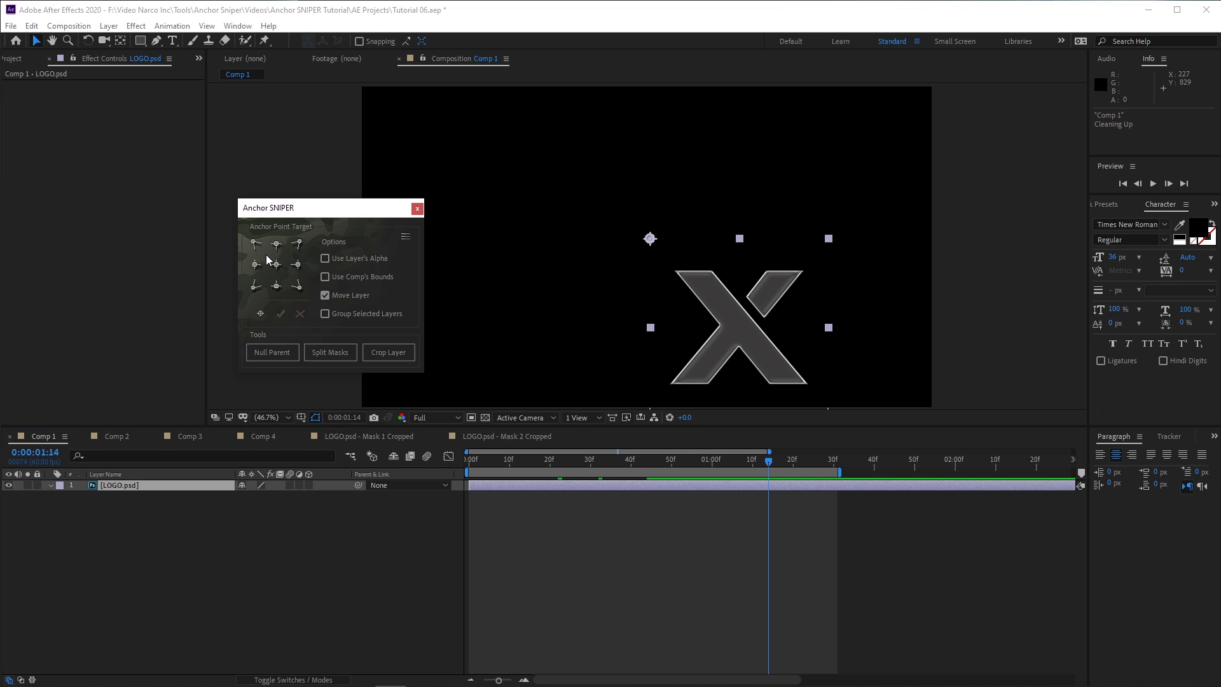
left_click(257, 266)
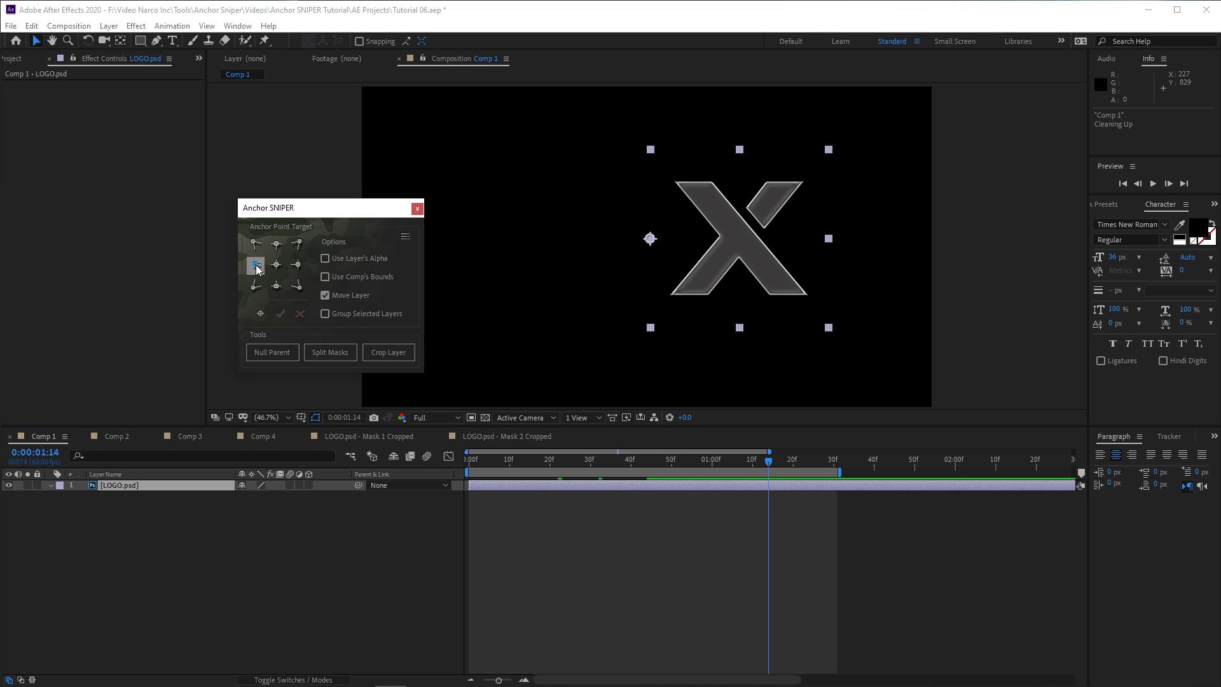
left_click(296, 264)
left_click(276, 265)
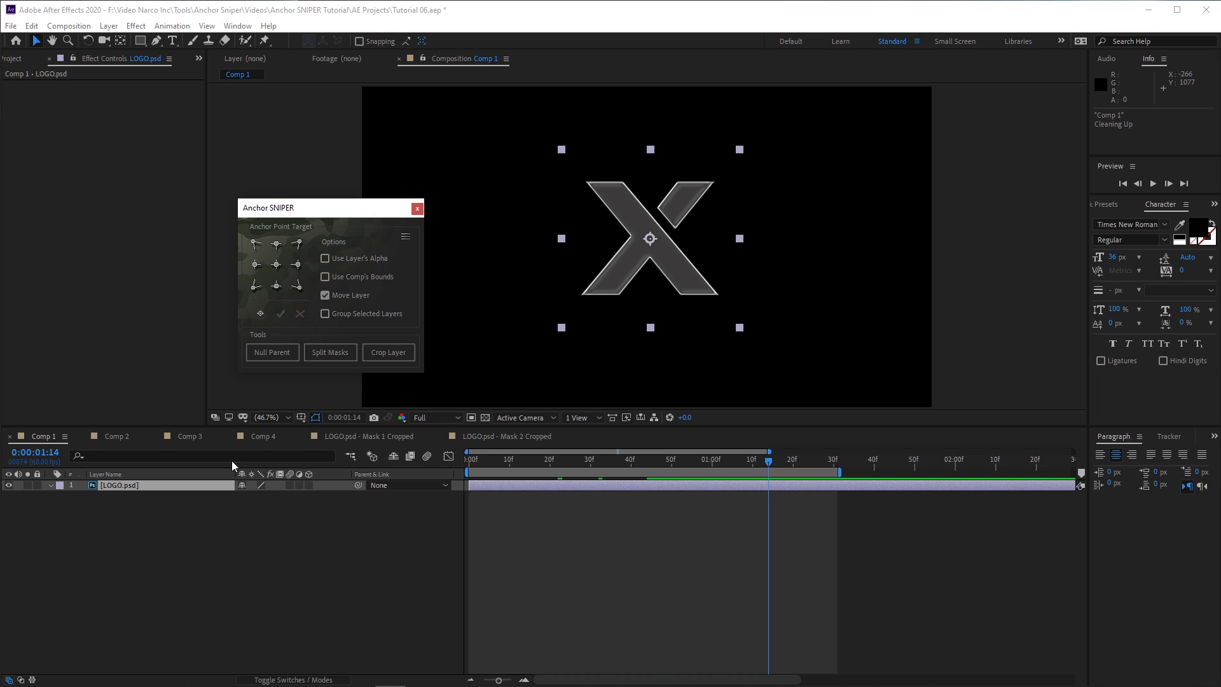
In Comp 2, turn off Move Layer, turn on Group Selected Layers, and select all seven LOGO layers
left_click(109, 436)
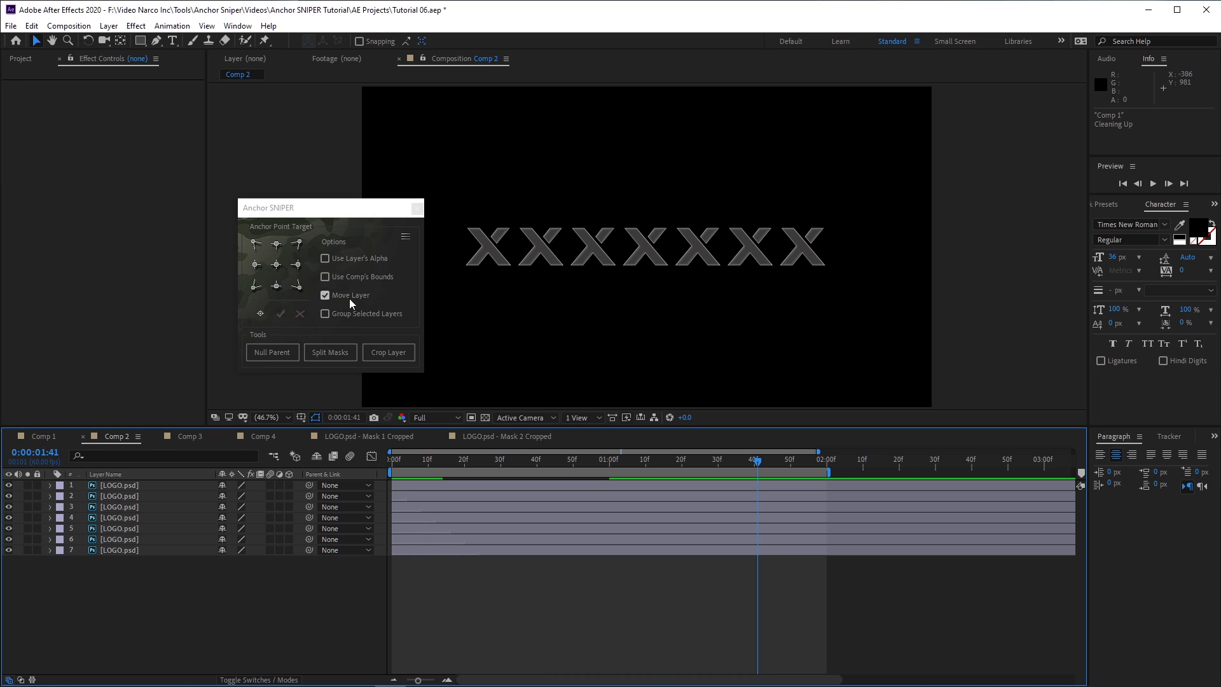
left_click(325, 295)
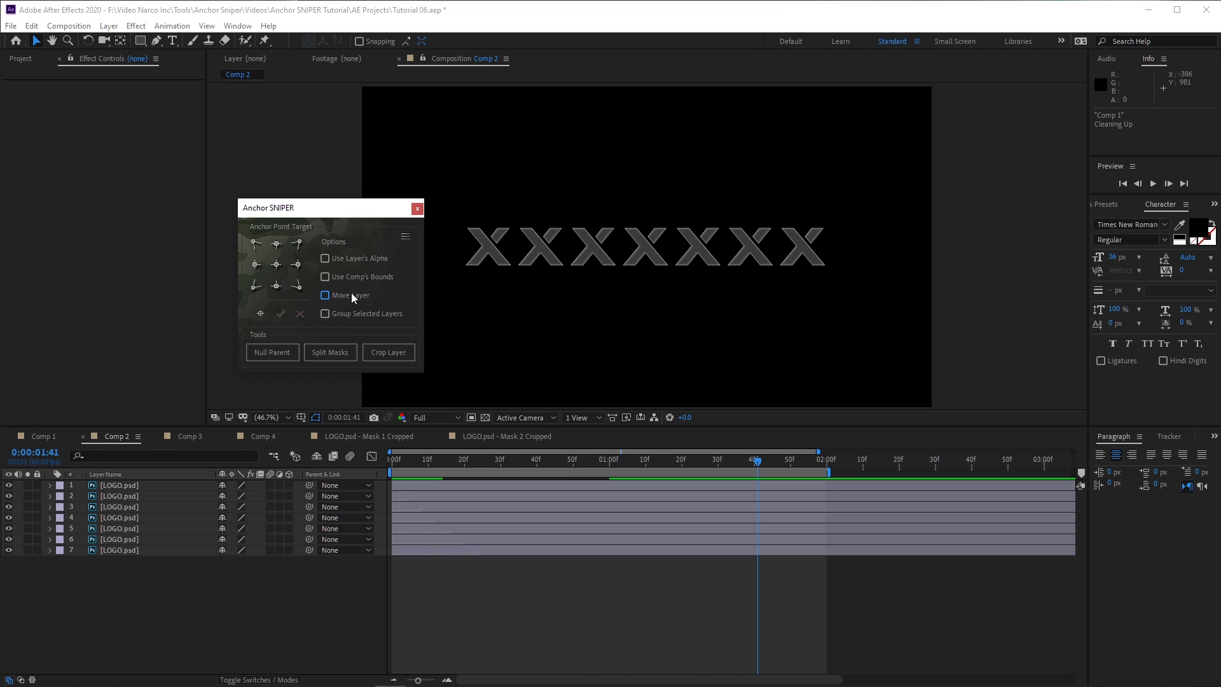
left_click(388, 316)
left_click_drag(186, 585, 124, 481)
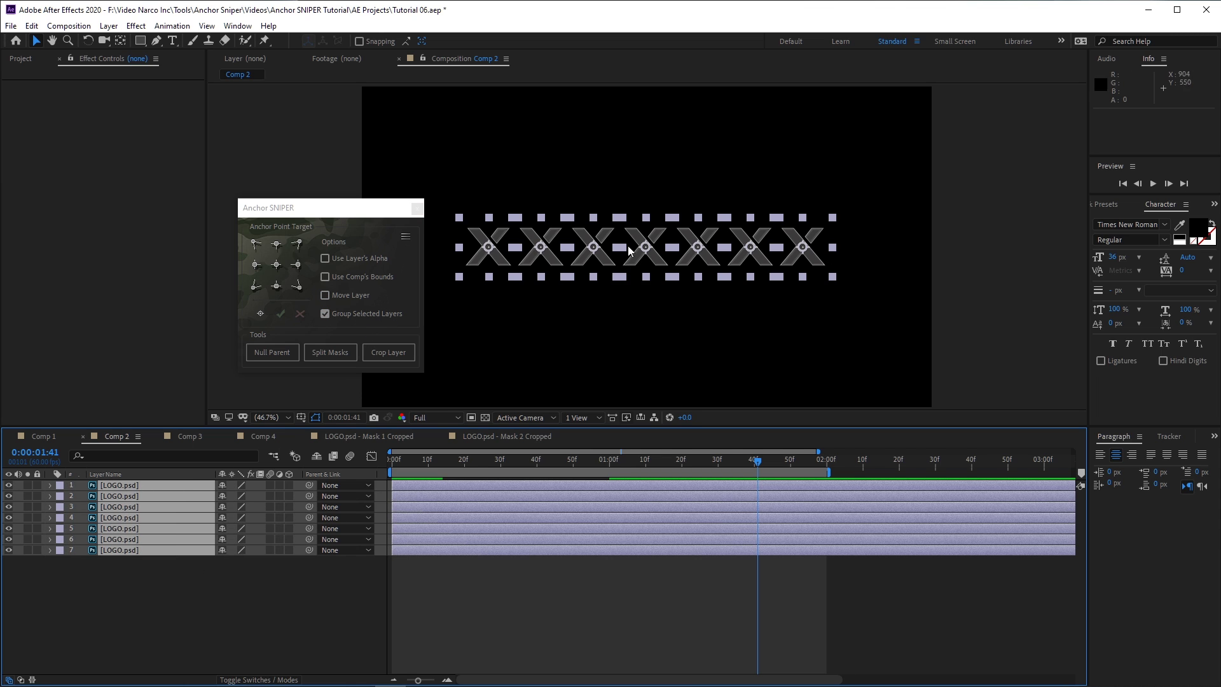
Set the group's shared anchor to top centre and preview Comp 2
left_click(280, 249)
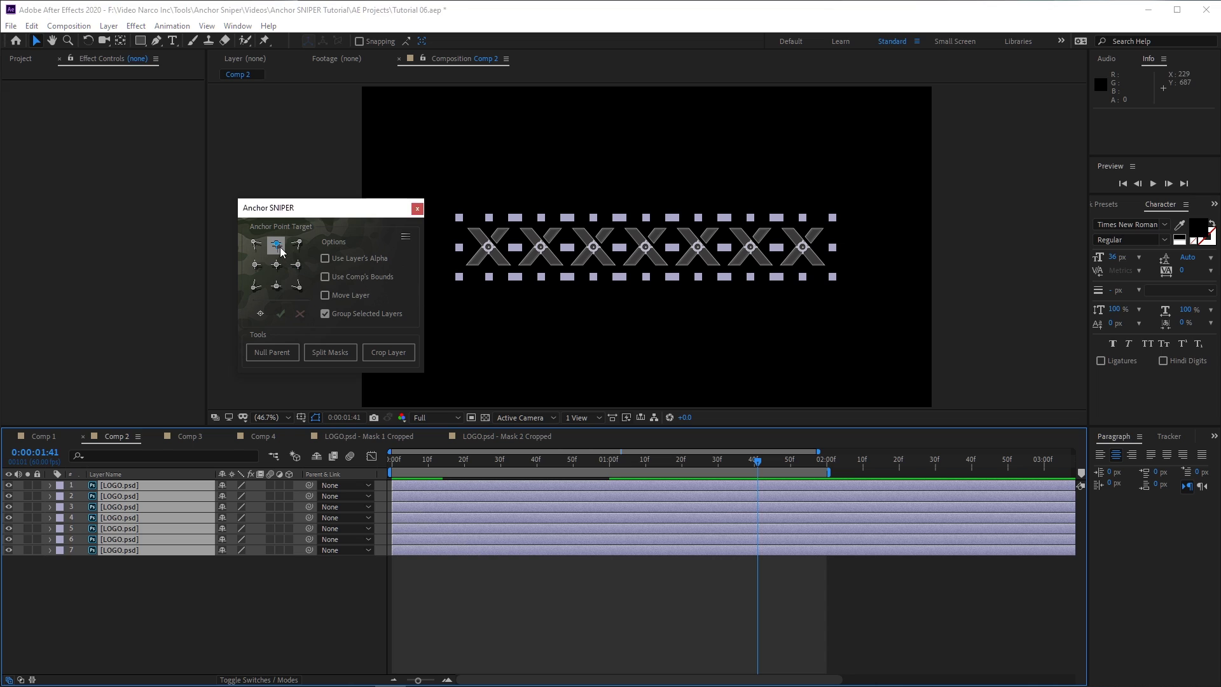
left_click(759, 474)
key("space")
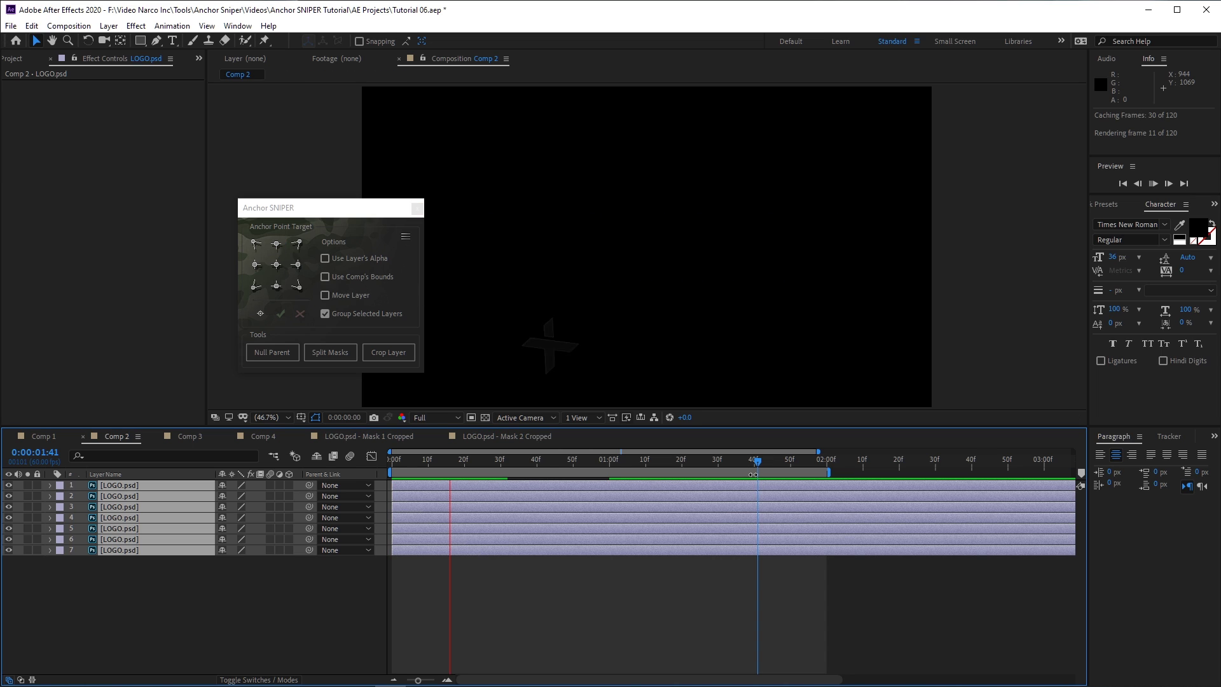
key("space")
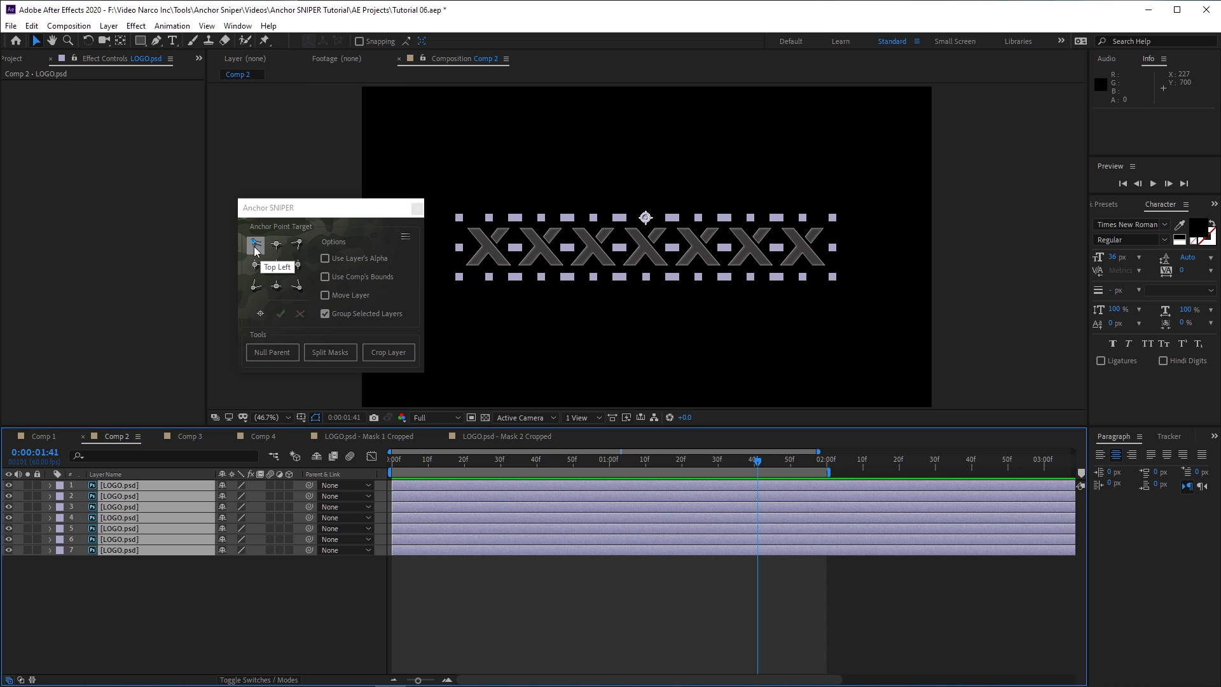
Move the group's shared anchor to the top-left corner and preview again
left_click(256, 243)
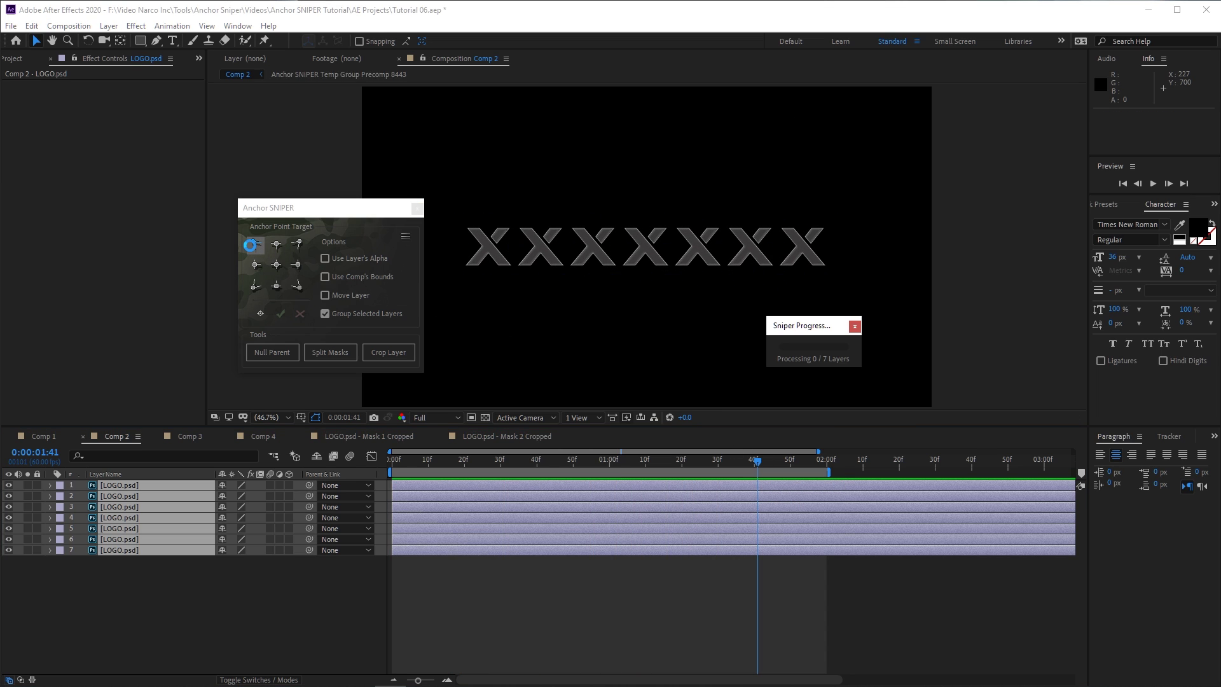
left_click(759, 474)
key("space")
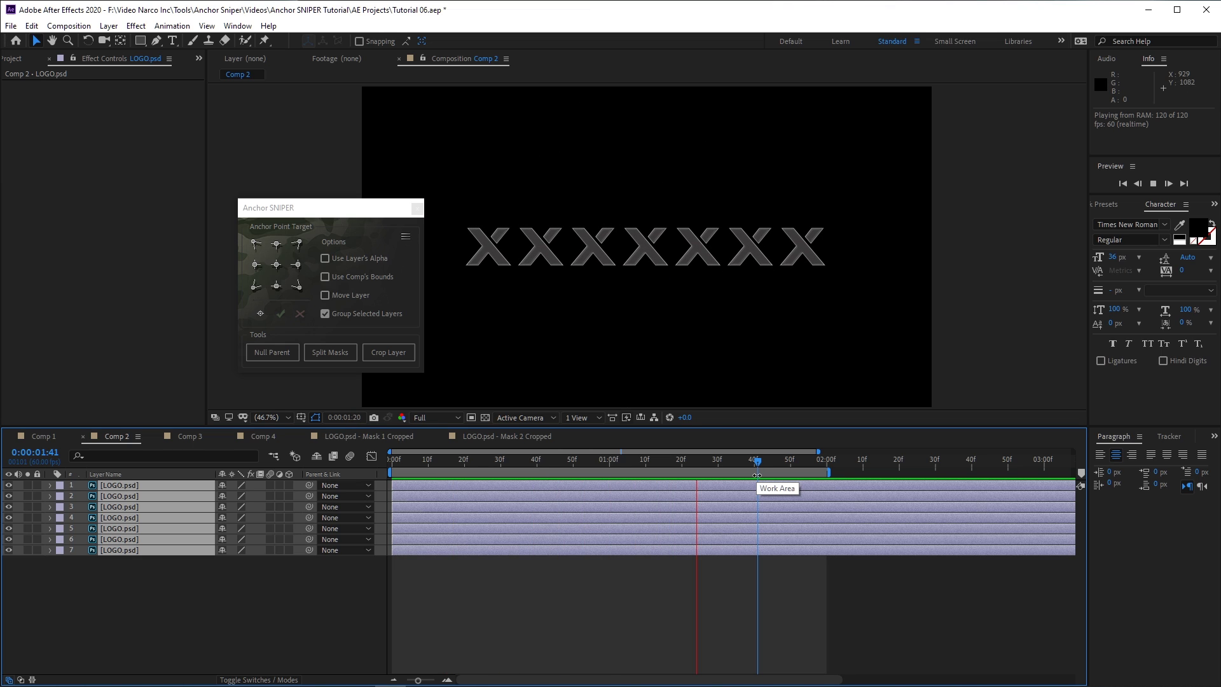
key("space")
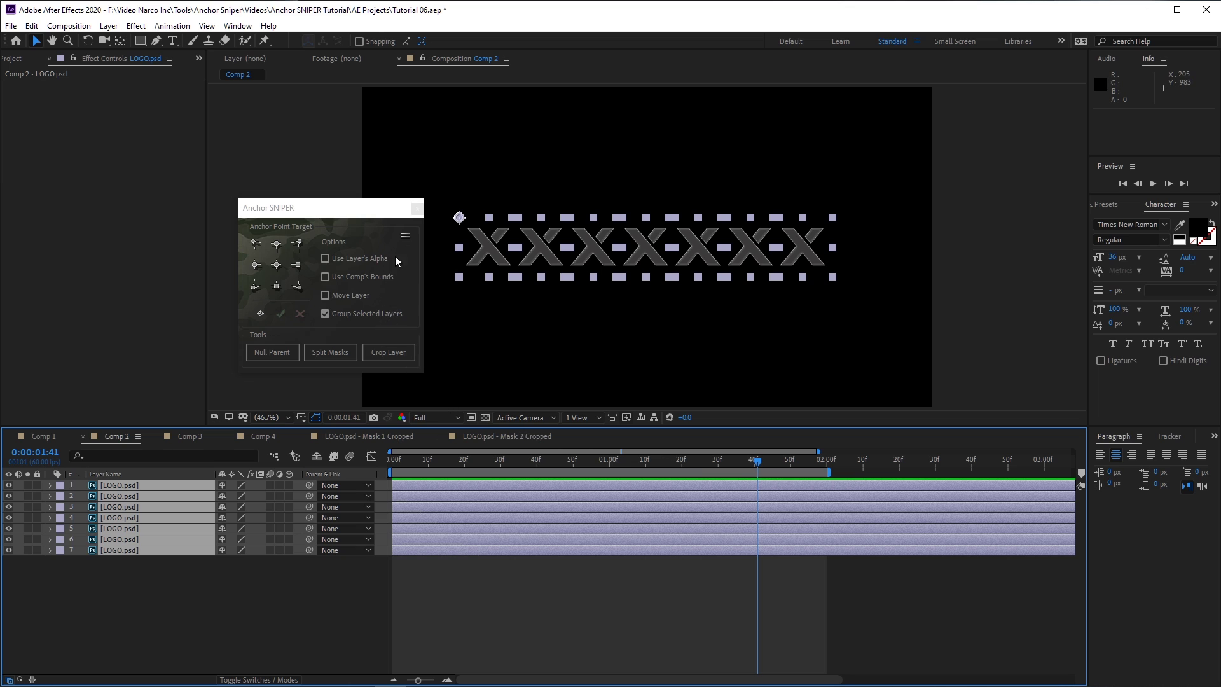
Enable Small User Interface in Anchor SNIPER's settings, save, acknowledge the restart notice, and close the panel
left_click(406, 236)
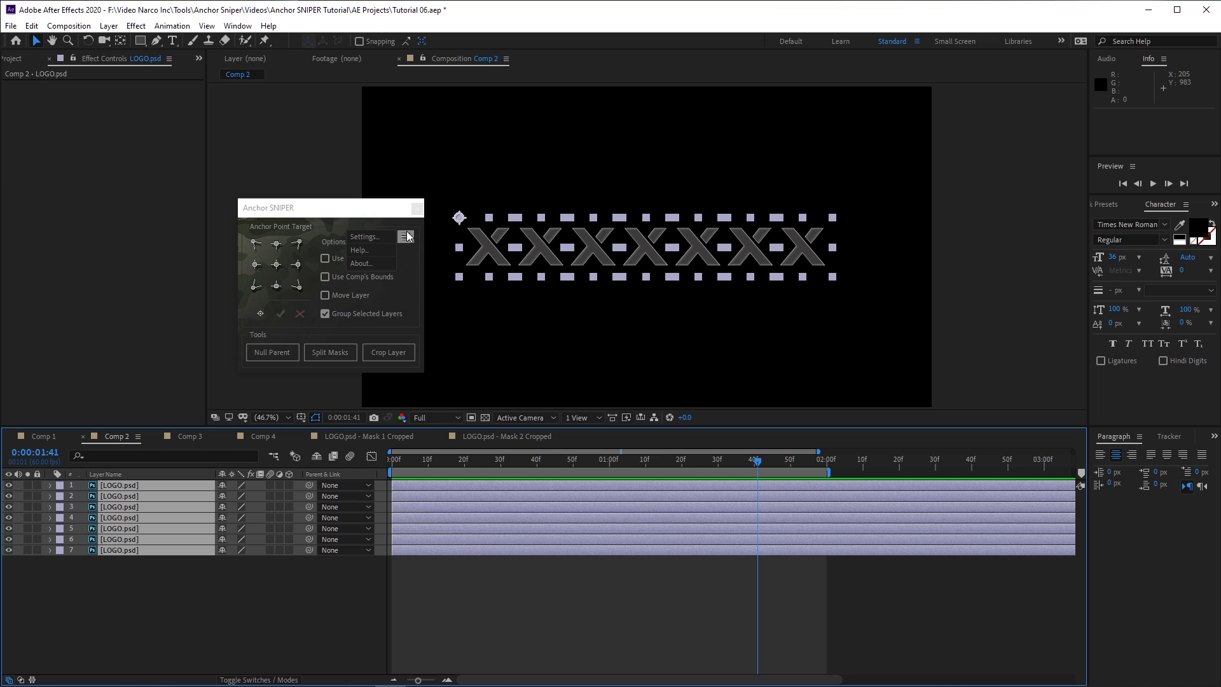
left_click(366, 236)
left_click_drag(773, 281, 614, 284)
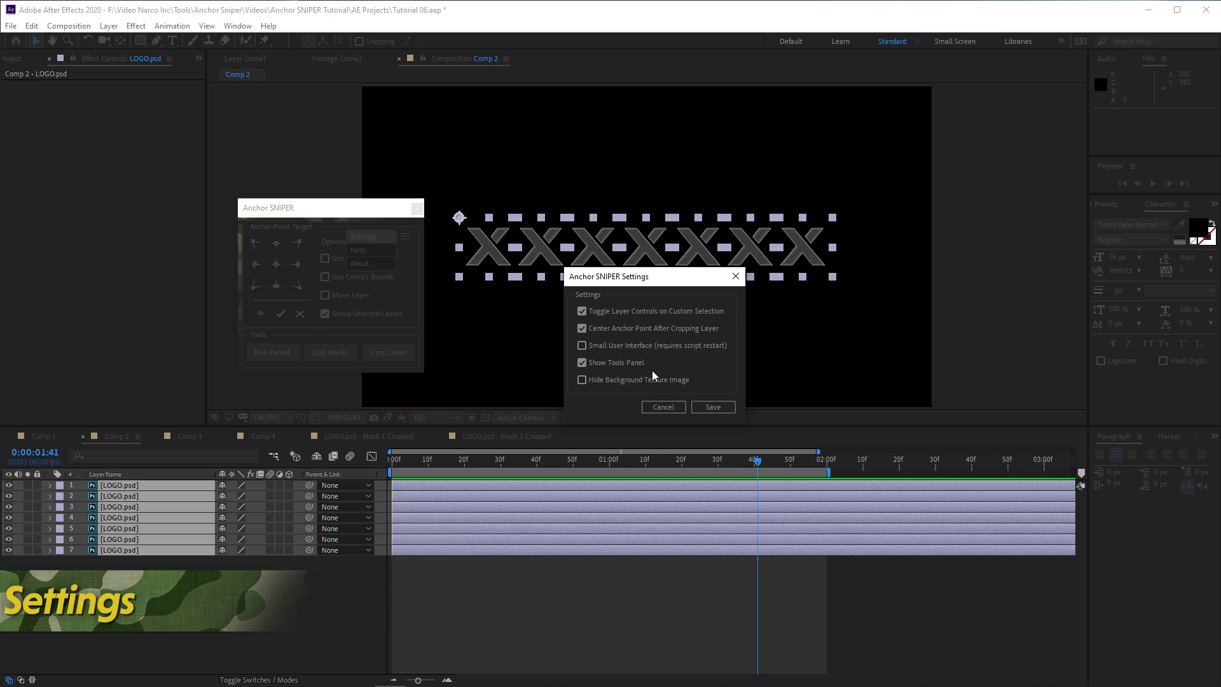
left_click(632, 345)
left_click(713, 406)
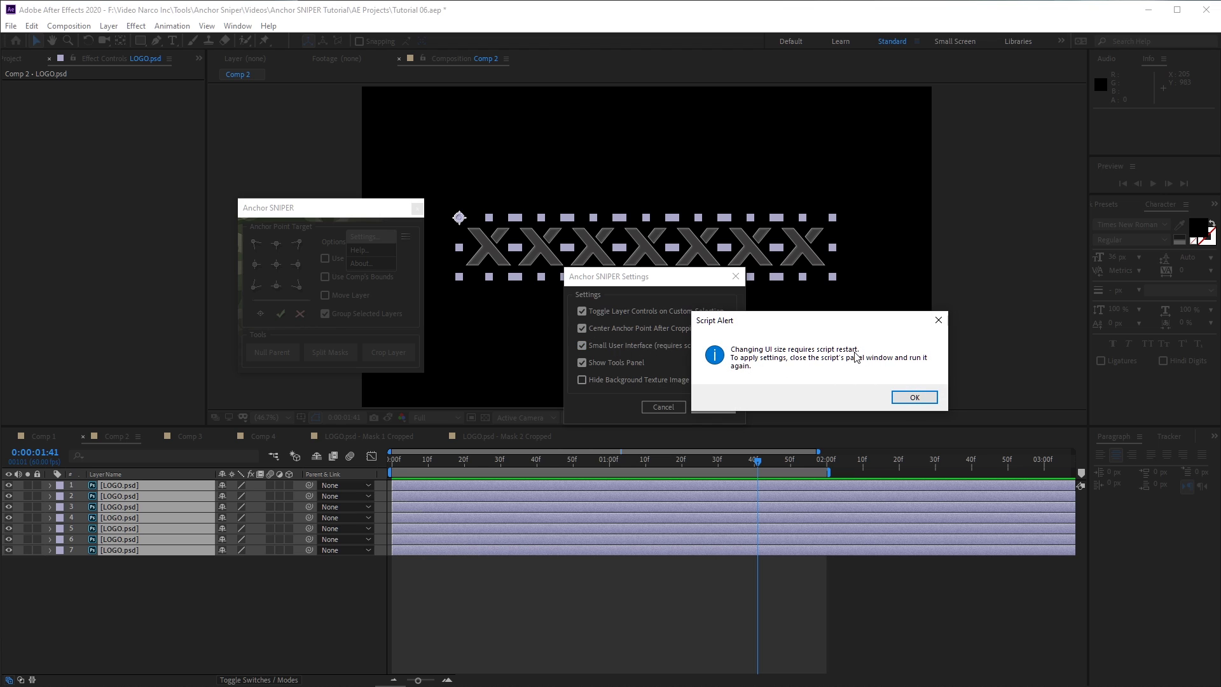
left_click(915, 398)
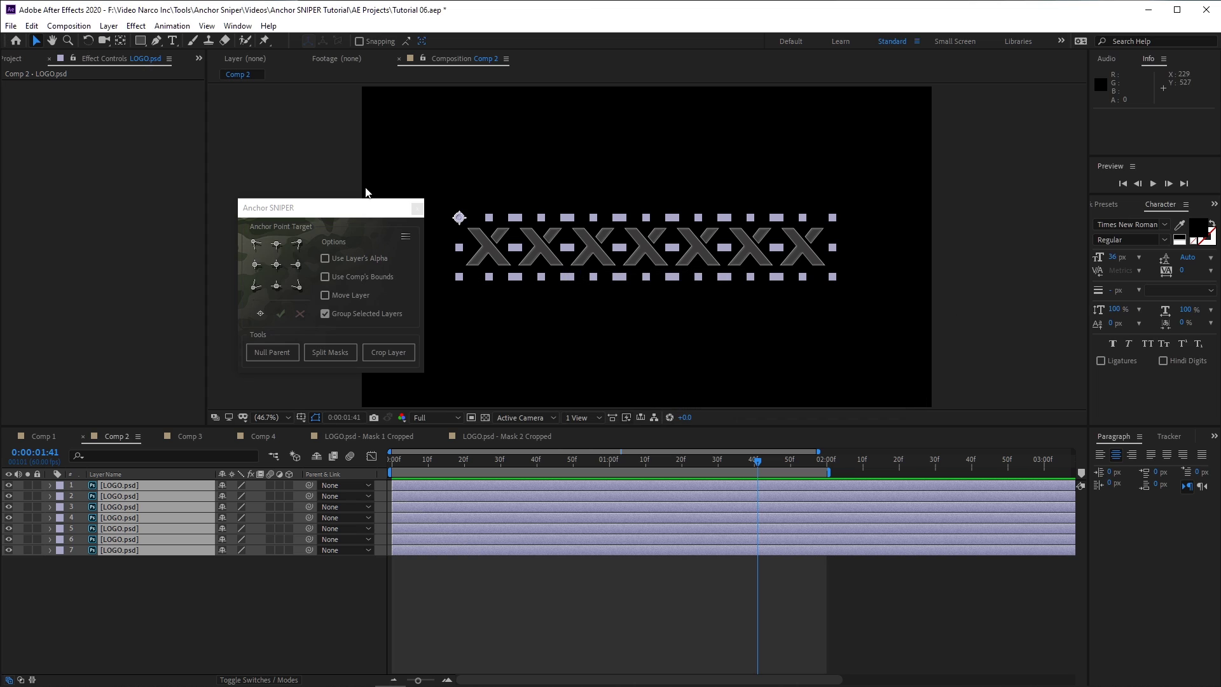
left_click(419, 210)
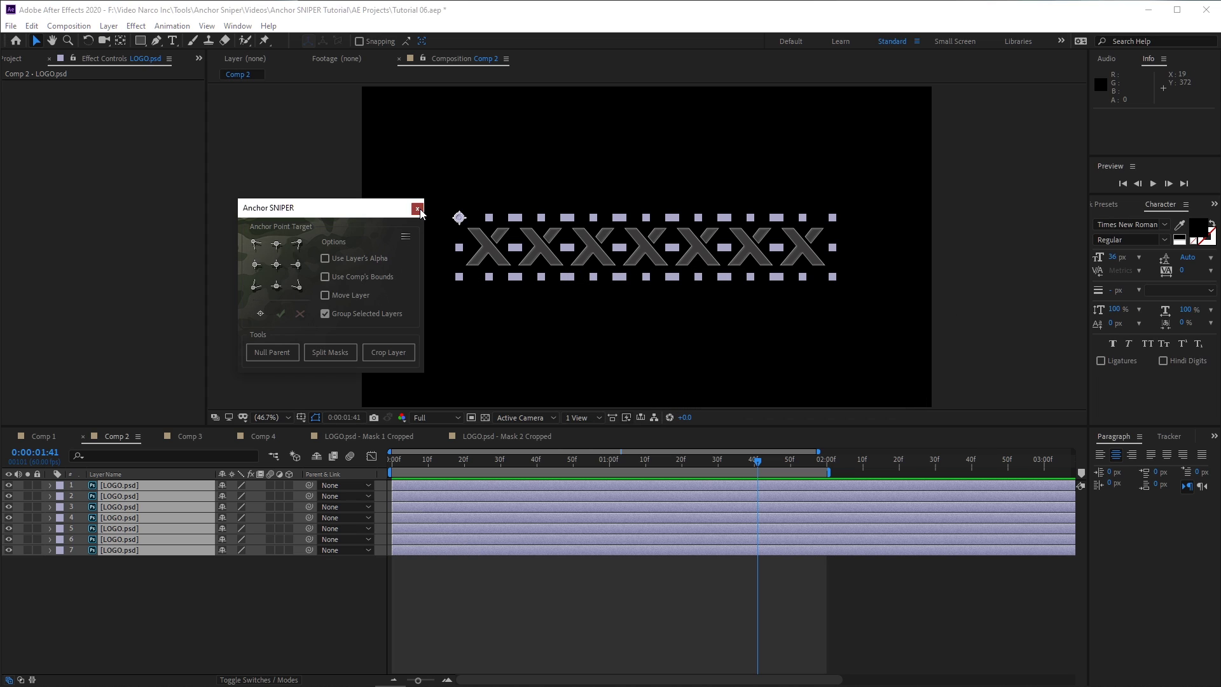
Relaunch Anchor SNIPER.jsx from the Window menu
left_click(237, 26)
left_click(318, 606)
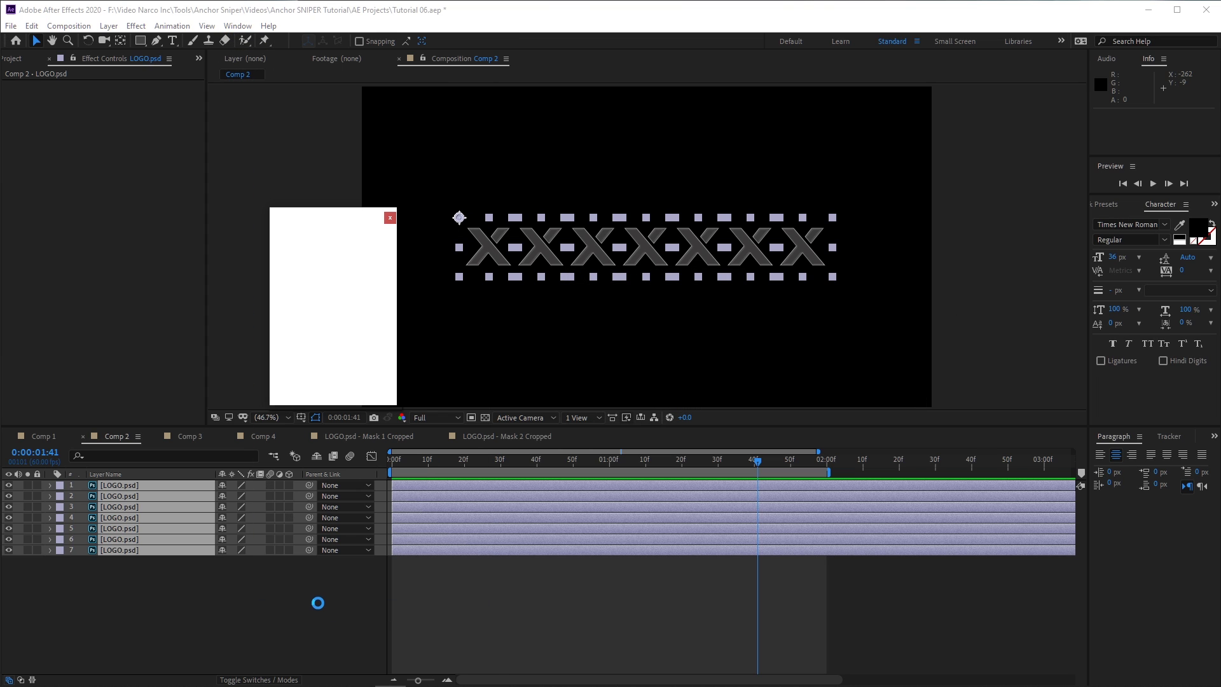